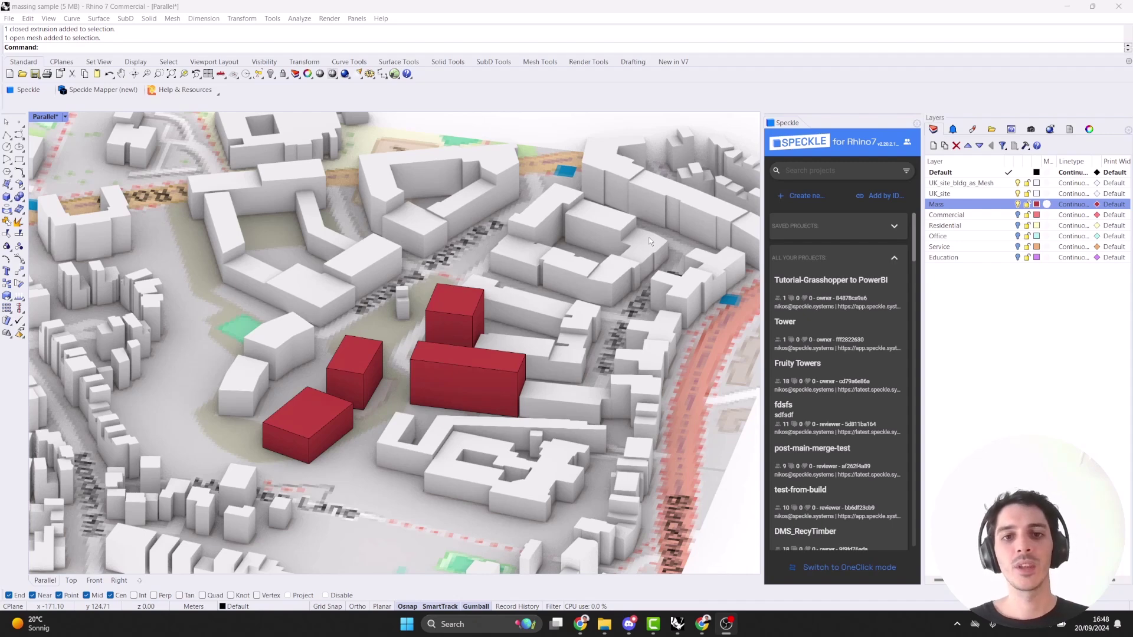
# Zoom out and tilt the Parallel view to show the full city around the red massing blocks.
pyautogui.scroll(-3, 435, 321)
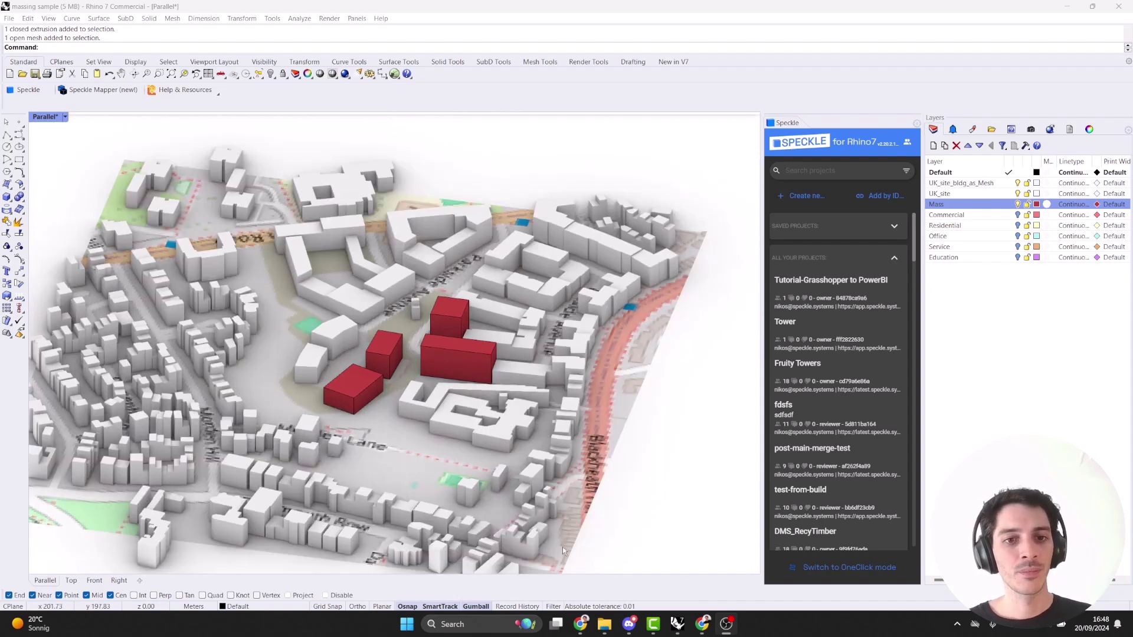
pyautogui.moveTo(654, 248); pyautogui.dragTo(646, 268, button='right')
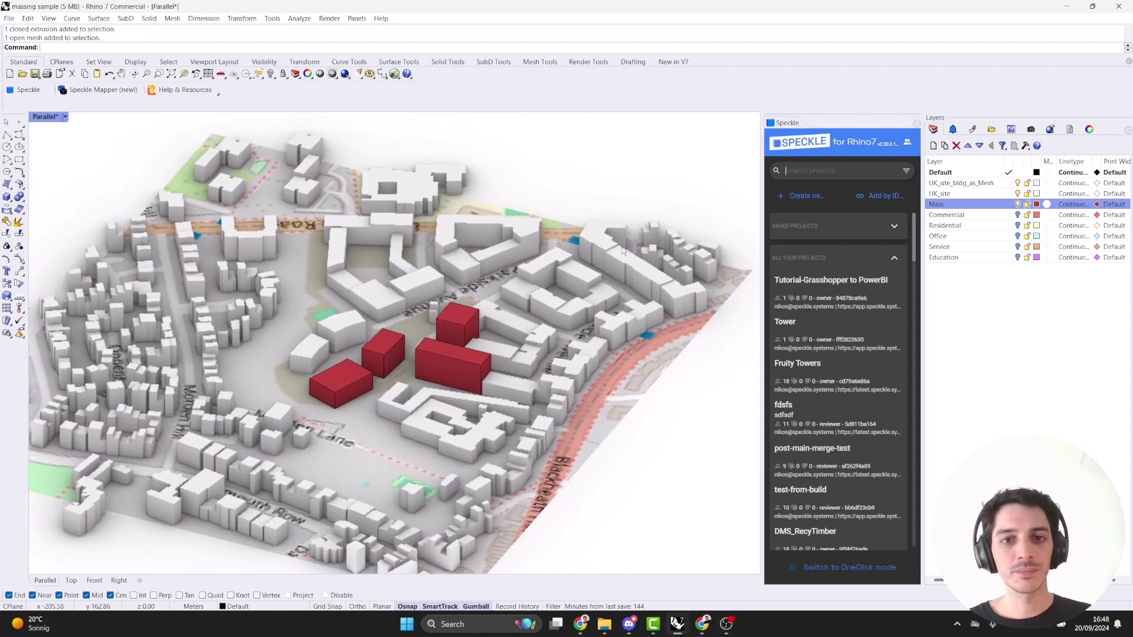
# Inspect the context by selecting the UK_site_bldg_as_Mesh building meshes and the UK_site map mesh.
pyautogui.rightClick(952, 184)
pyautogui.click(981, 348)
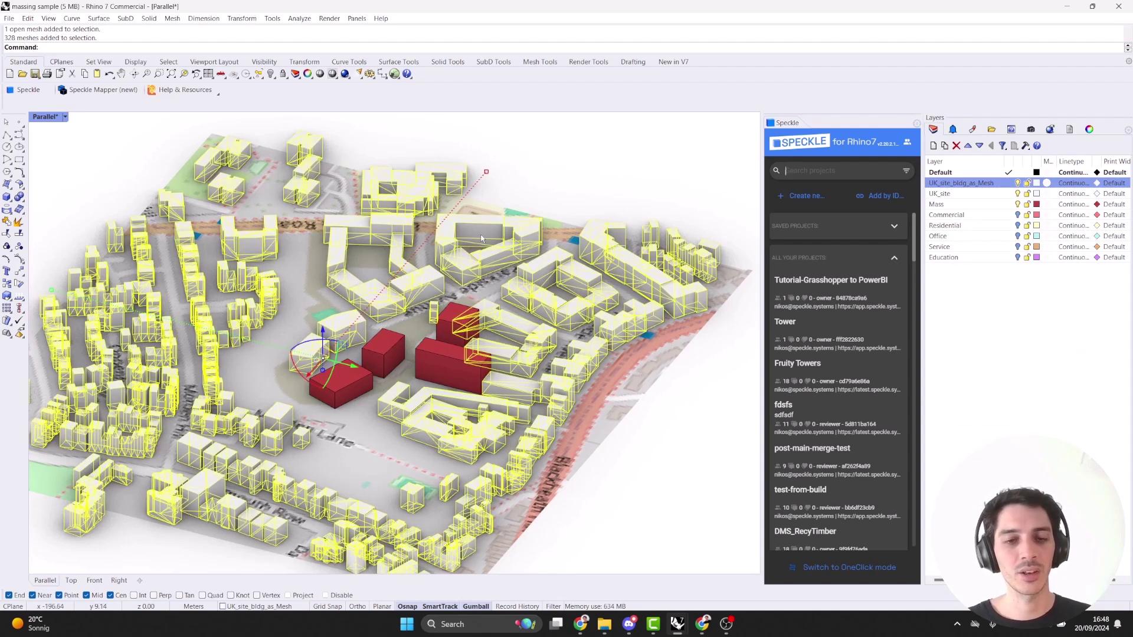
pyautogui.click(943, 193)
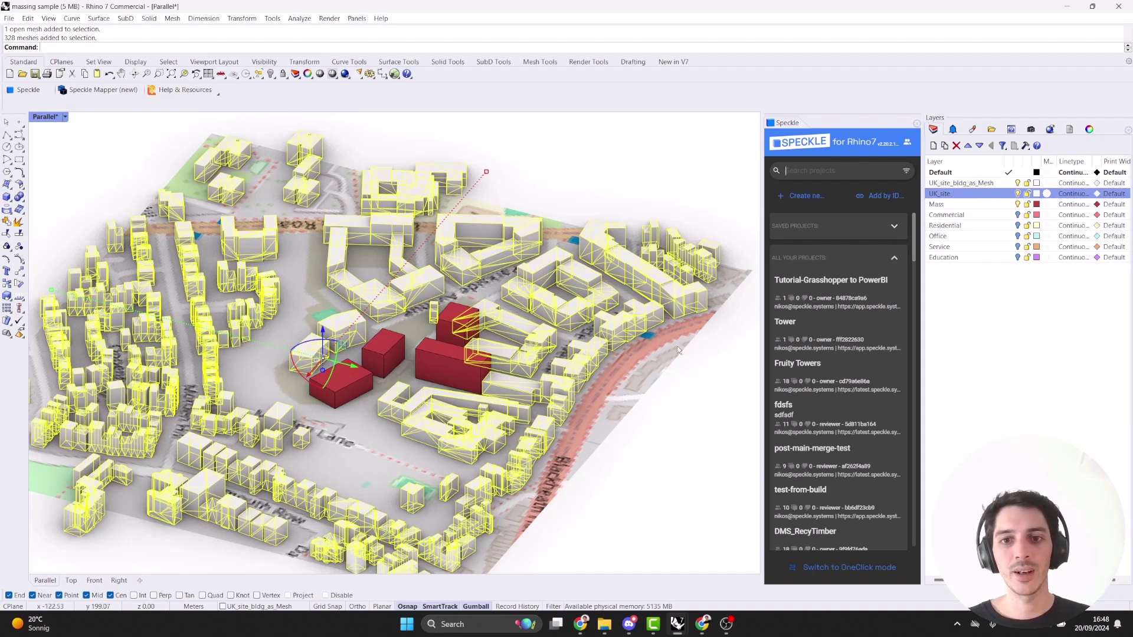
pyautogui.click(652, 374)
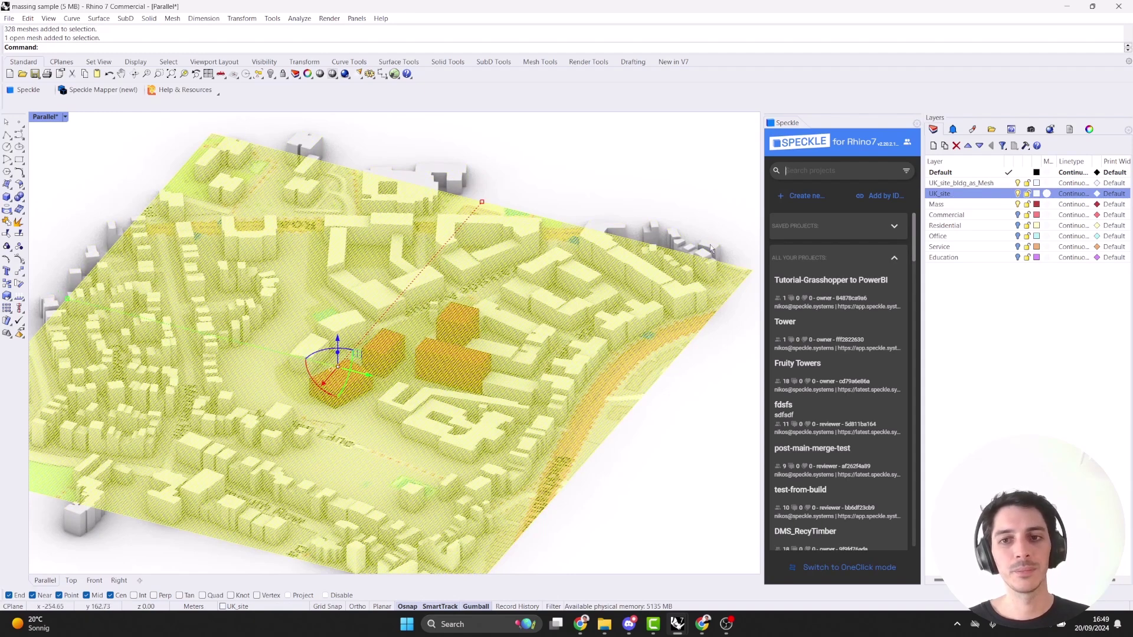
# Make Mass the current layer, clear the selection and zoom in on the building plot.
pyautogui.click(964, 204)
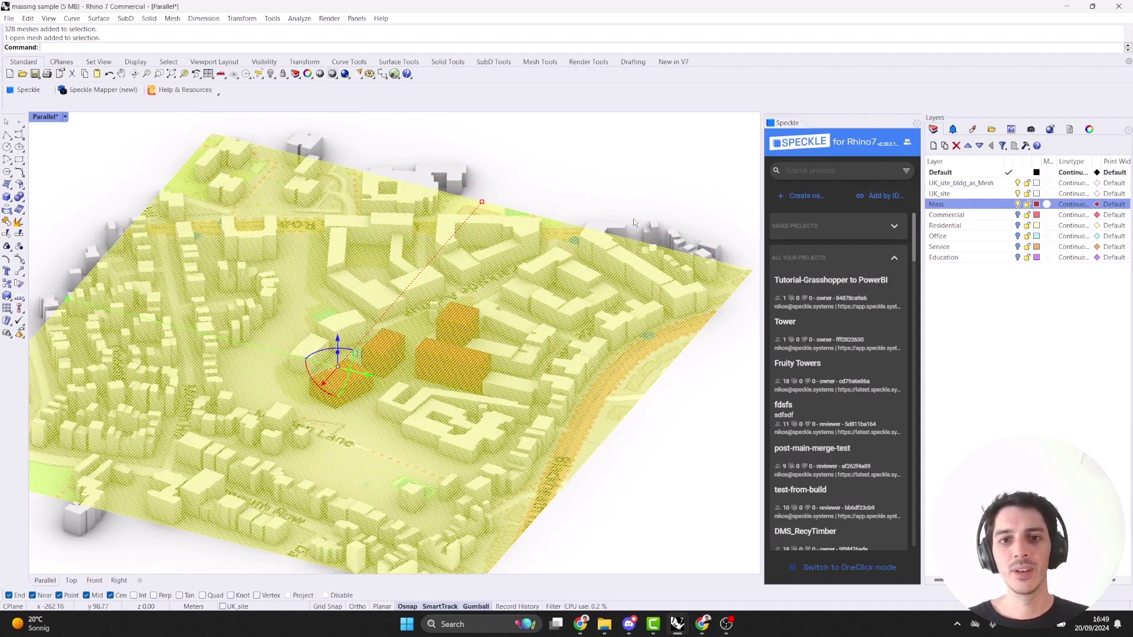
pyautogui.click(629, 200)
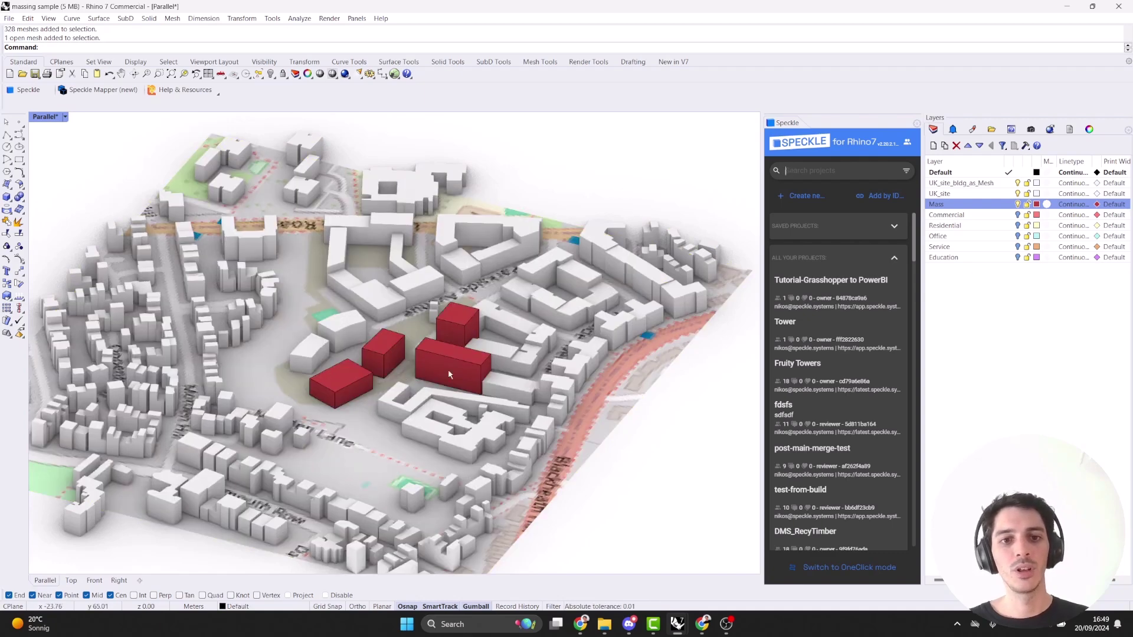
pyautogui.scroll(2, 351, 391)
pyautogui.scroll(2, 351, 390)
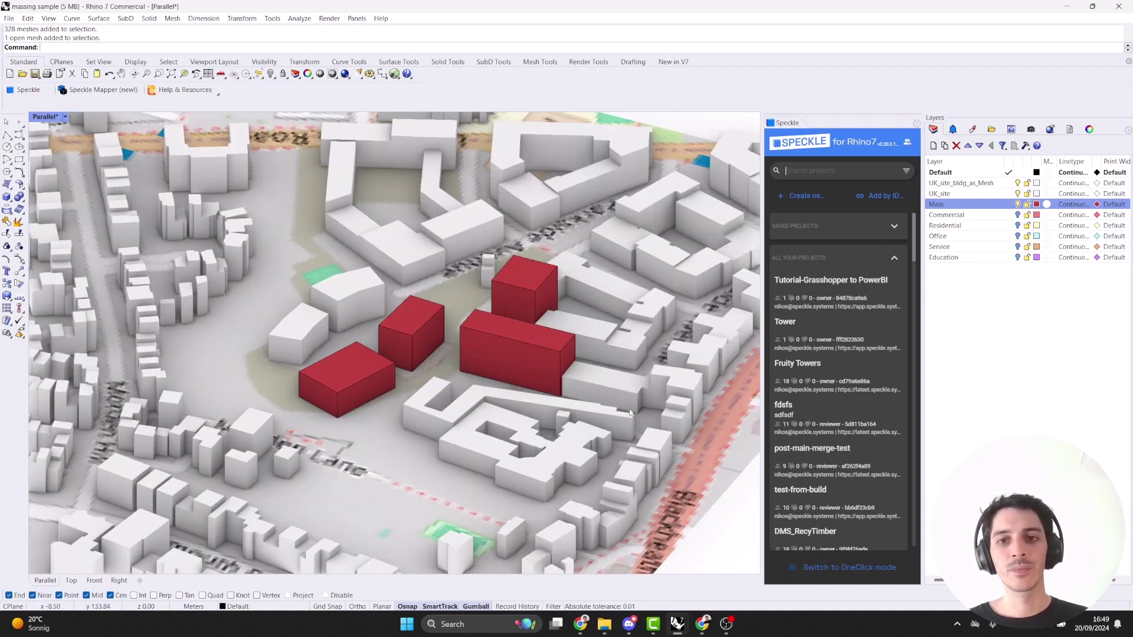
# Hide the Mass layer and turn on the Commercial, Residential, Office, Service and Education layers.
pyautogui.click(1017, 204)
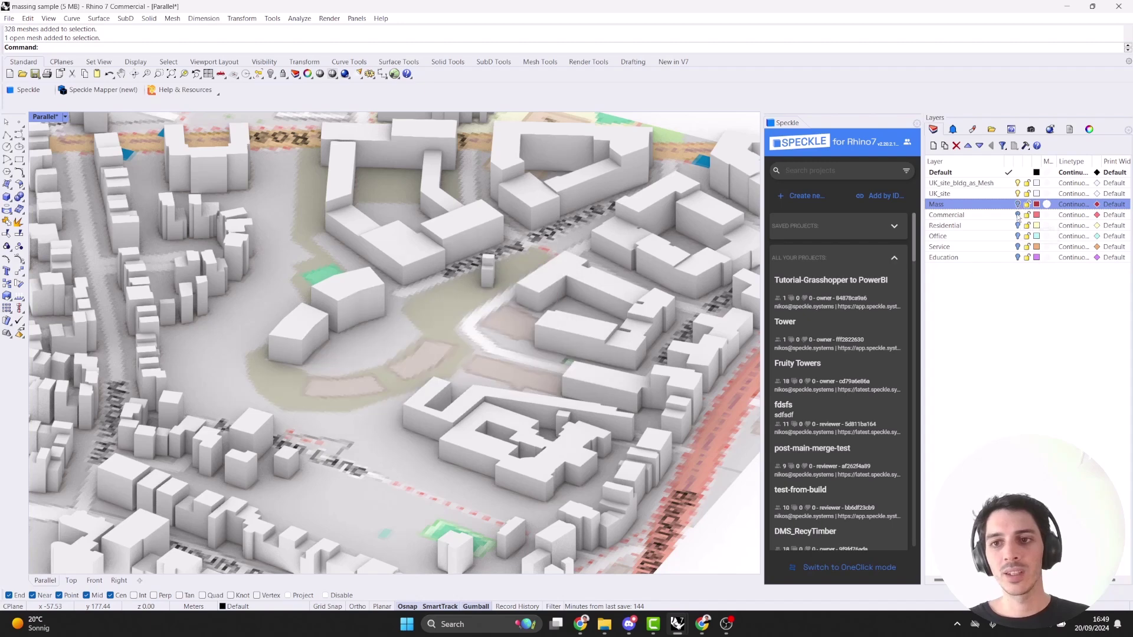
pyautogui.click(1017, 216)
pyautogui.click(1018, 227)
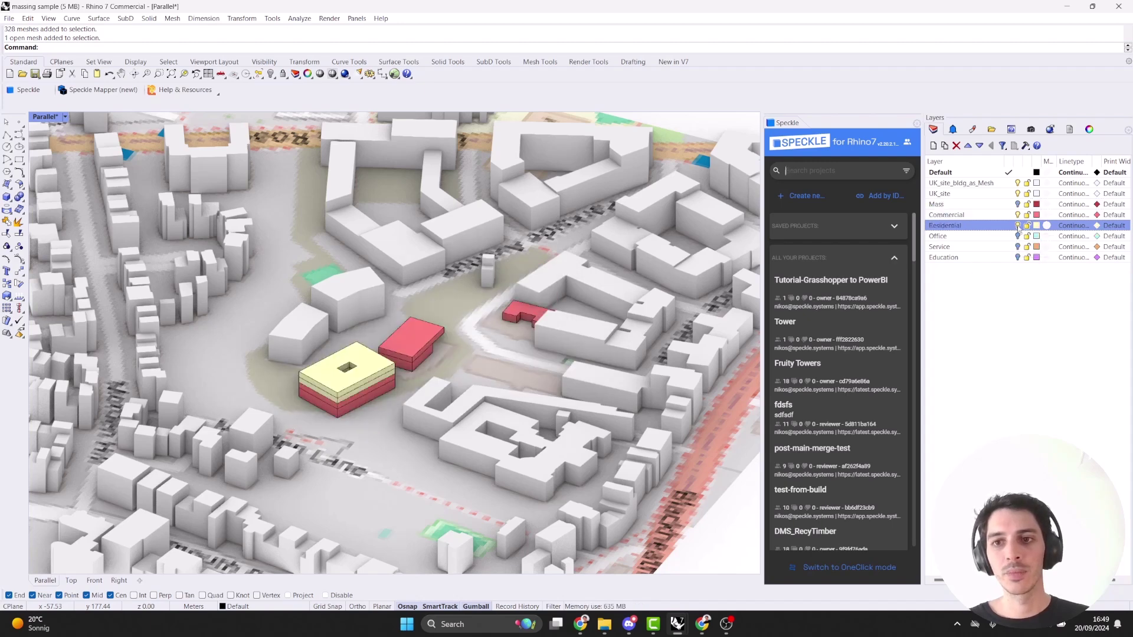
pyautogui.click(1017, 236)
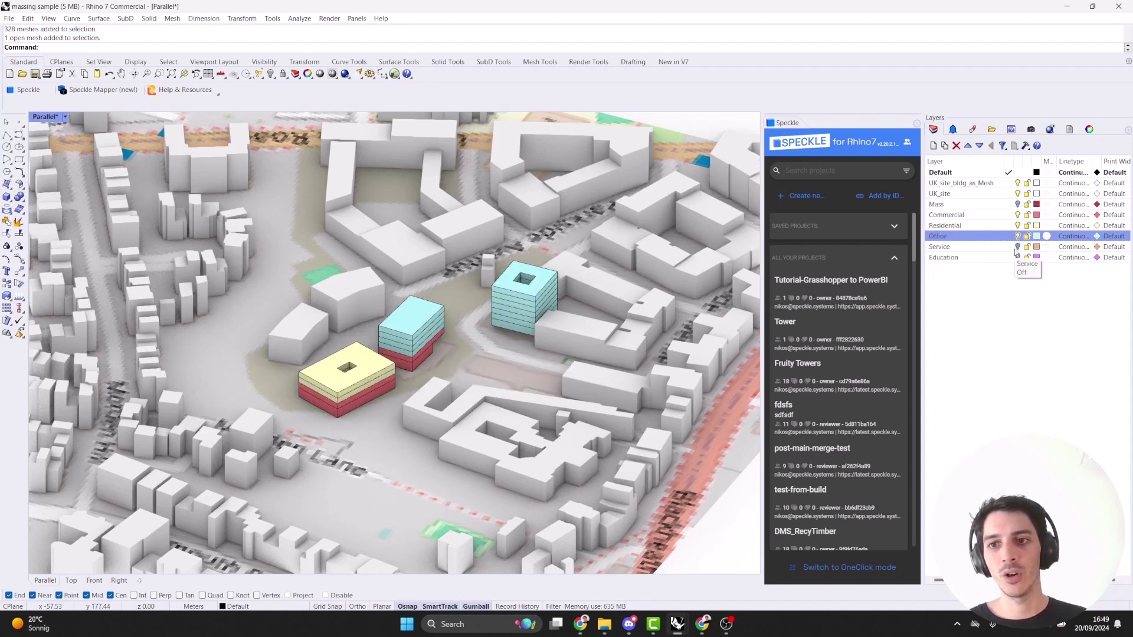
pyautogui.click(1018, 247)
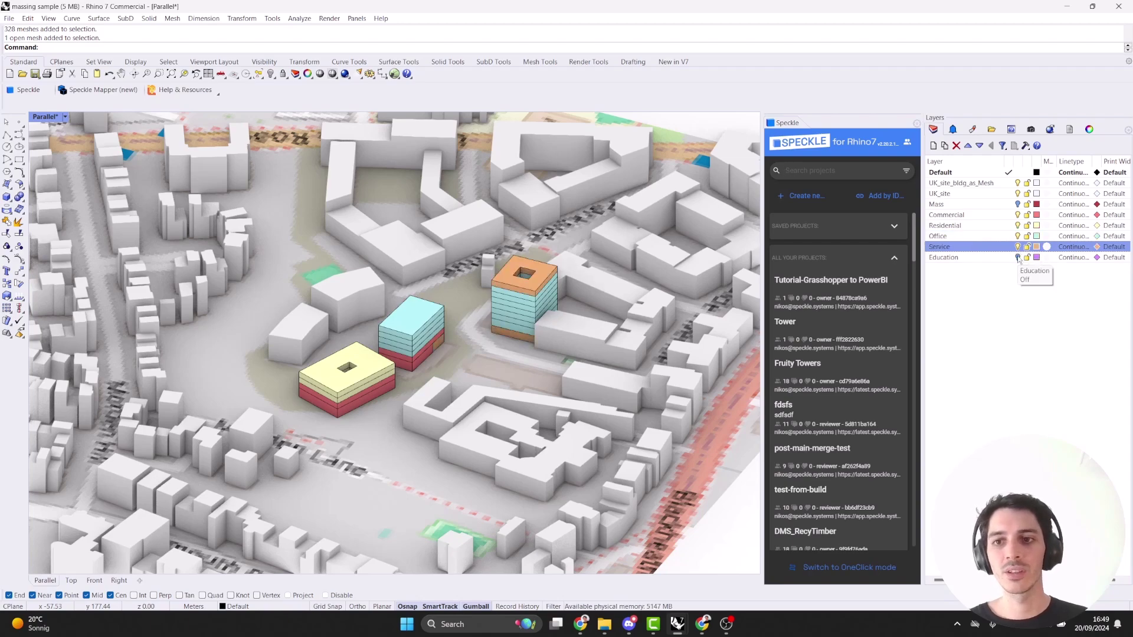
pyautogui.click(1018, 258)
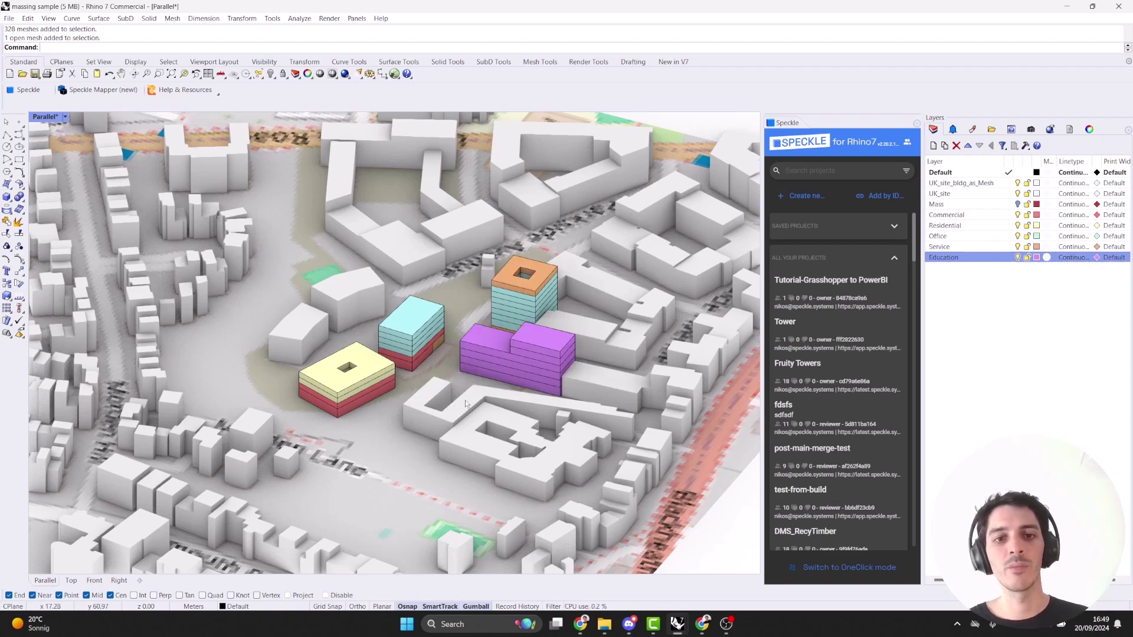
# Orbit and zoom around the colour-coded floor massing to view it from several sides.
pyautogui.moveTo(465, 401); pyautogui.dragTo(472, 356, button='right')
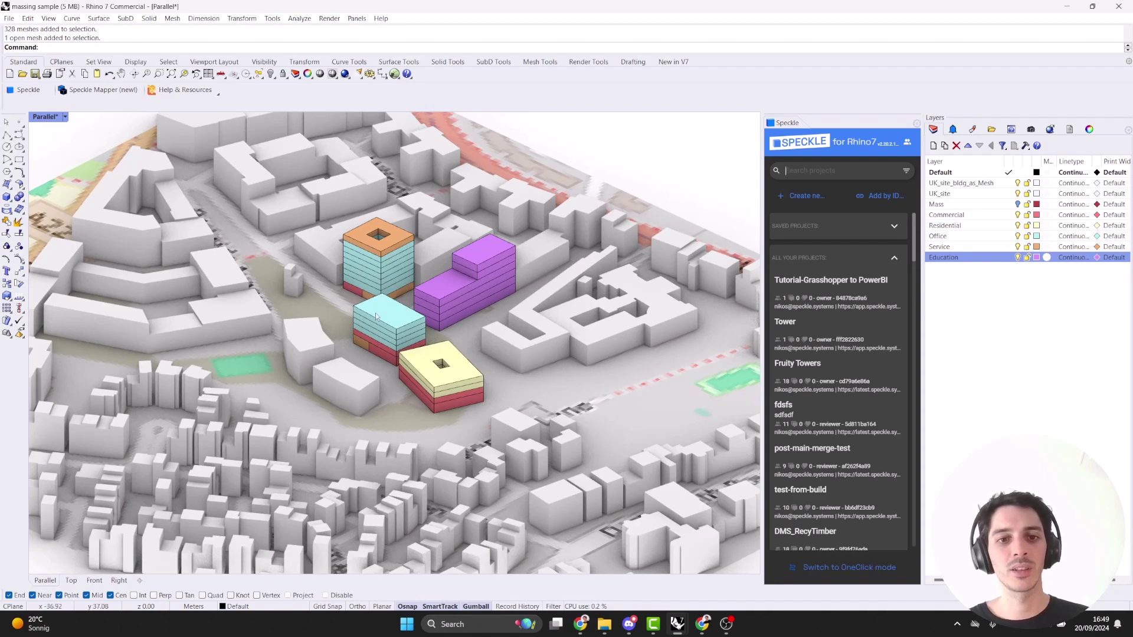
pyautogui.scroll(5, 378, 367)
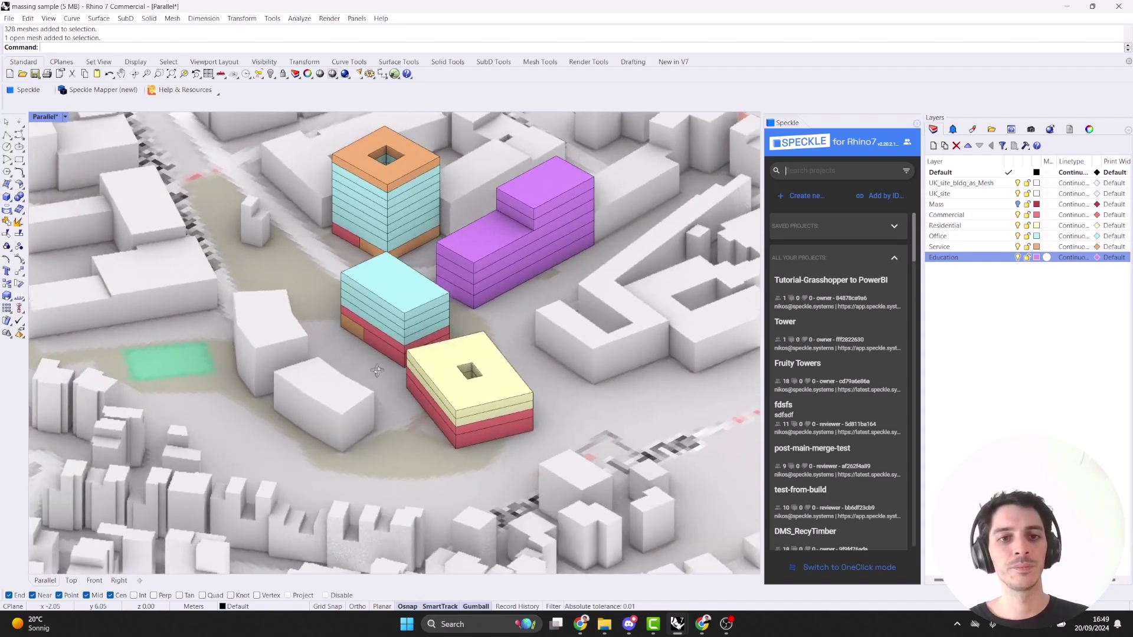
pyautogui.moveTo(378, 371); pyautogui.dragTo(353, 372, button='right')
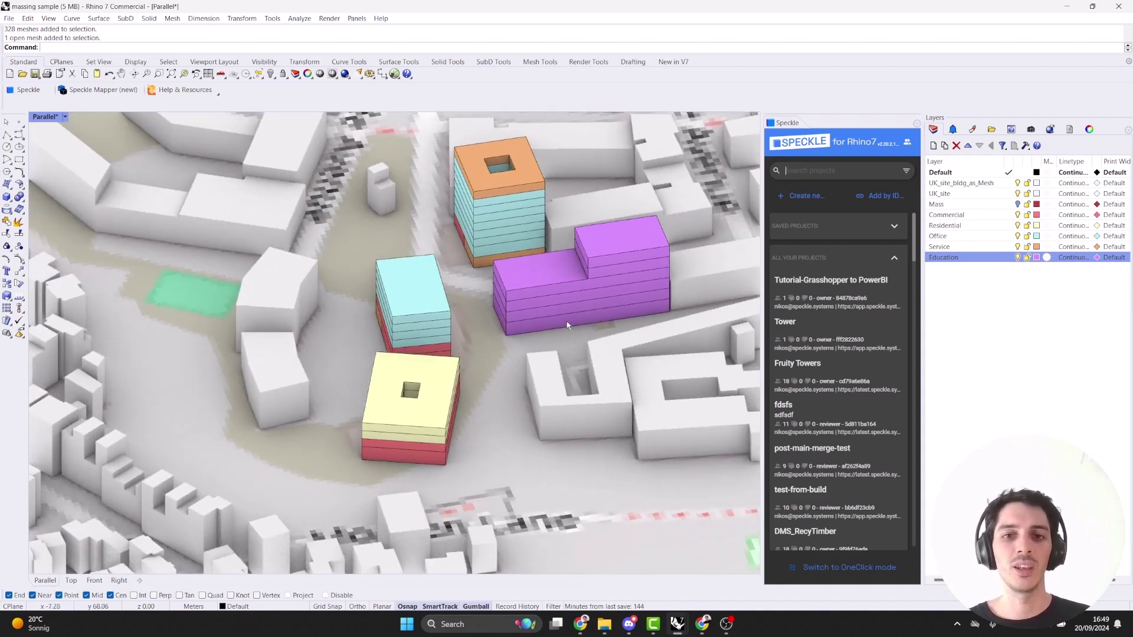
pyautogui.scroll(-6, 567, 325)
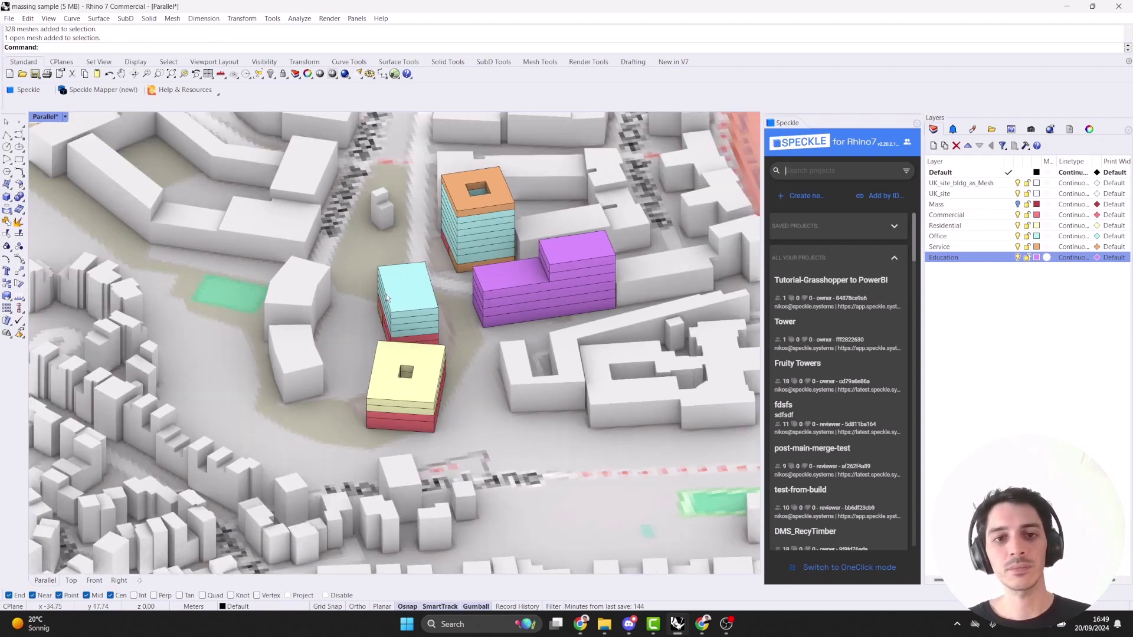
pyautogui.moveTo(568, 325); pyautogui.dragTo(581, 161, button='right')
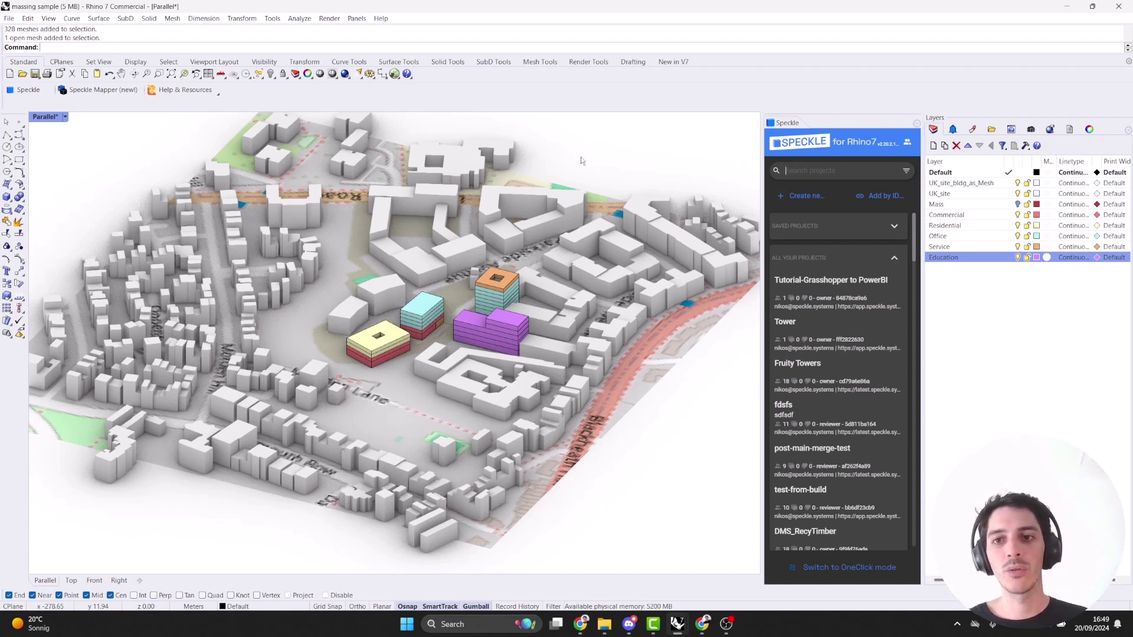
# Select all 328 building meshes on the UK_site_bldg_as_Mesh layer with Select Objects.
pyautogui.rightClick(959, 184)
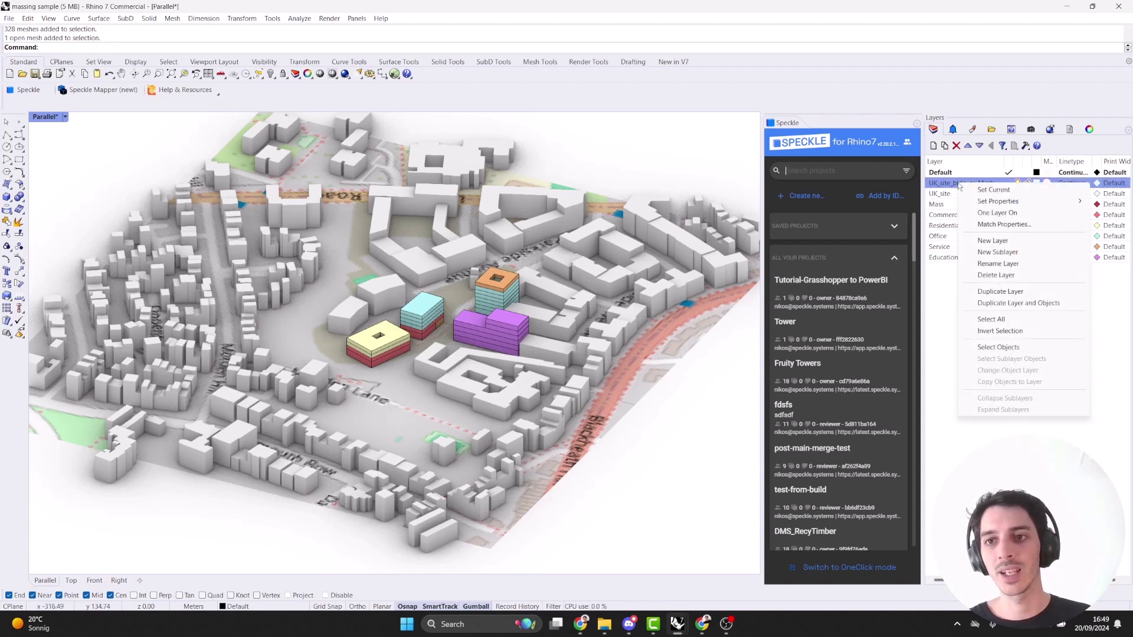
pyautogui.click(994, 320)
pyautogui.click(968, 280)
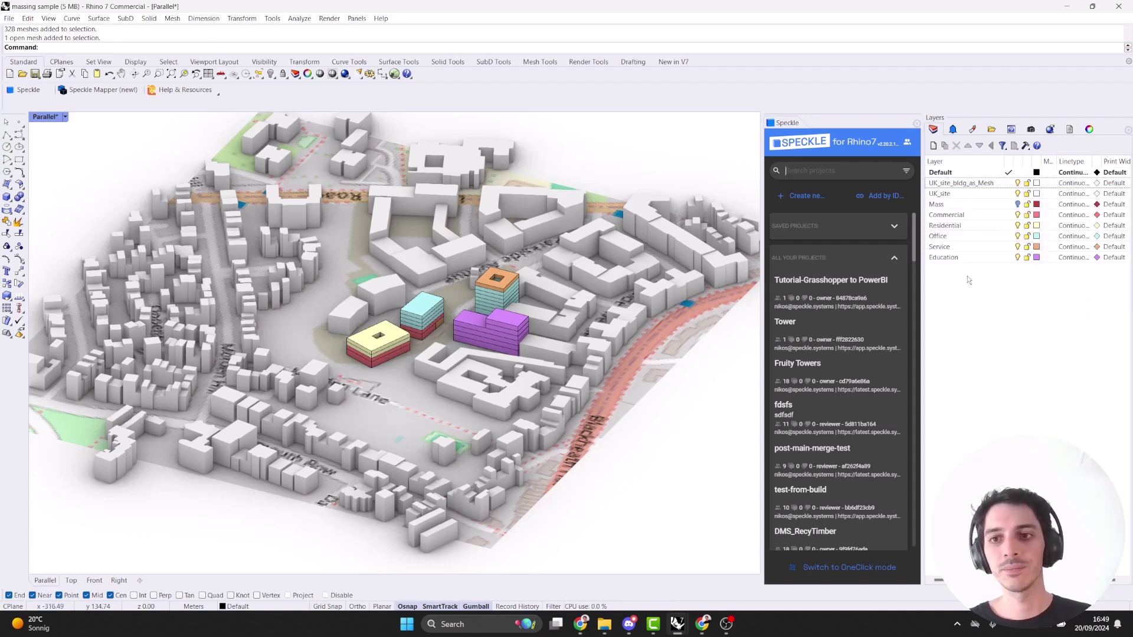
pyautogui.rightClick(977, 182)
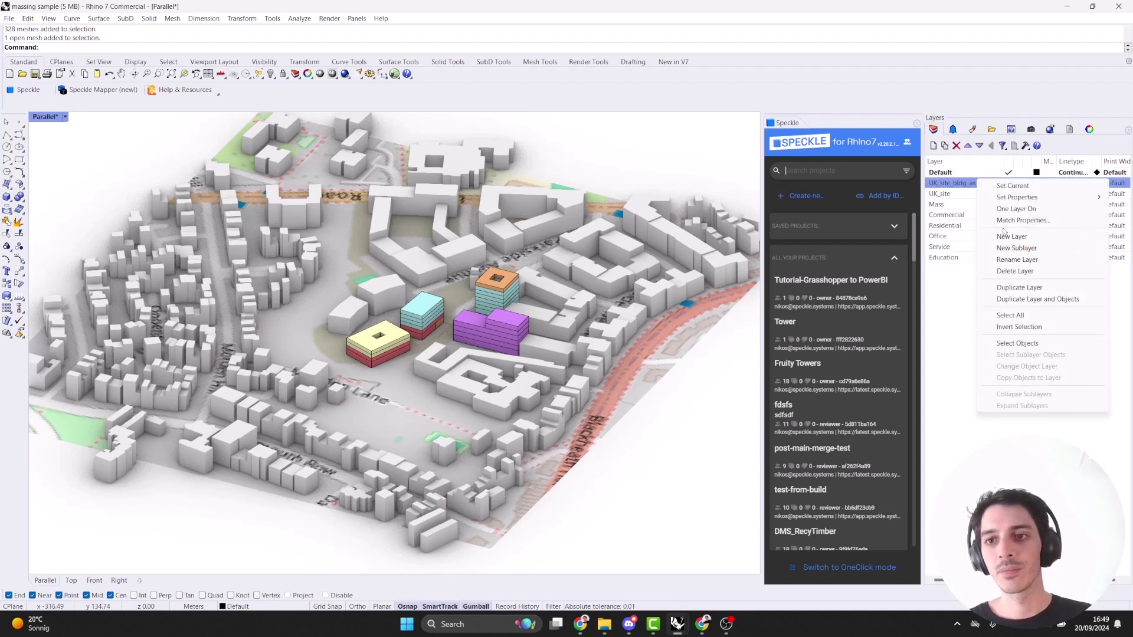
pyautogui.click(1016, 343)
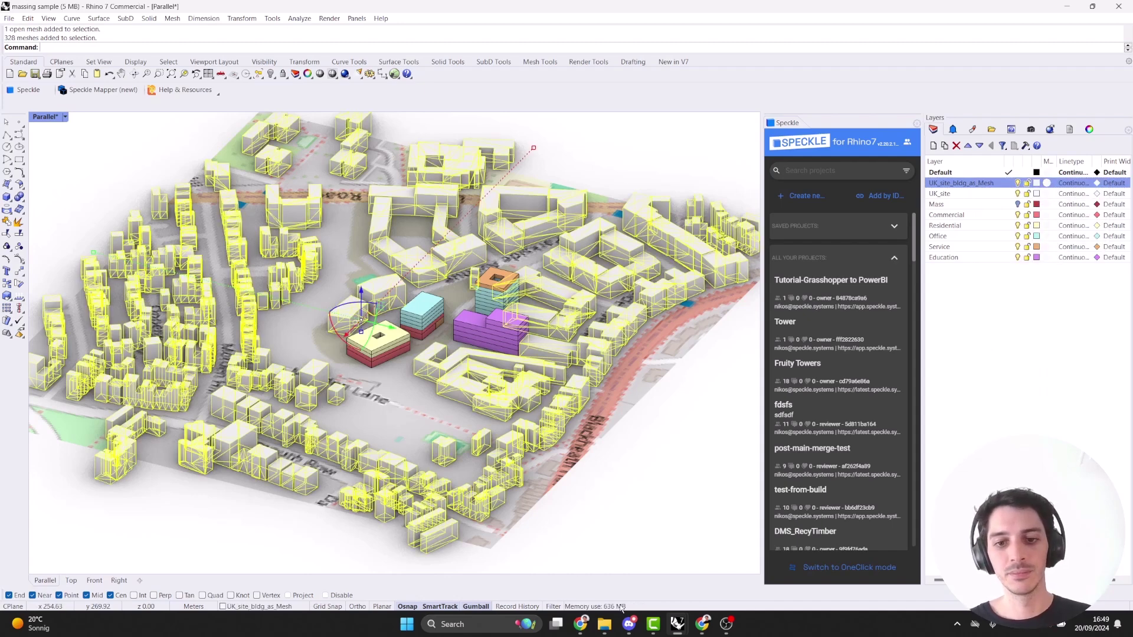
# Go to the Speckle project page in the browser and create a 'Mesh' submodel under context model.
pyautogui.moveTo(708, 627)
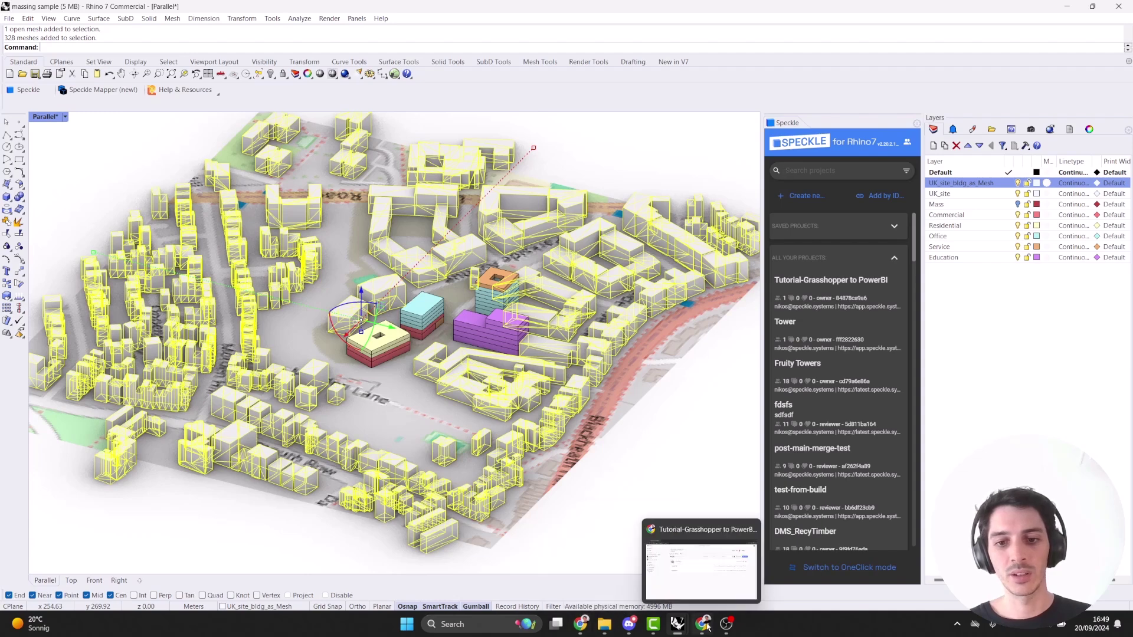
pyautogui.click(708, 588)
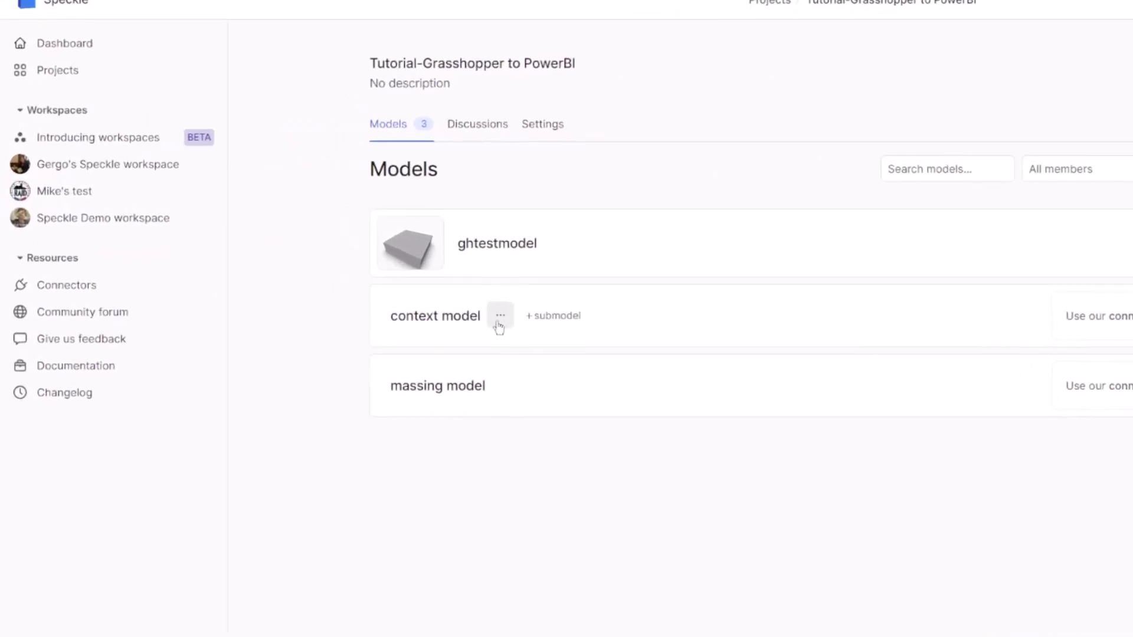
pyautogui.click(557, 317)
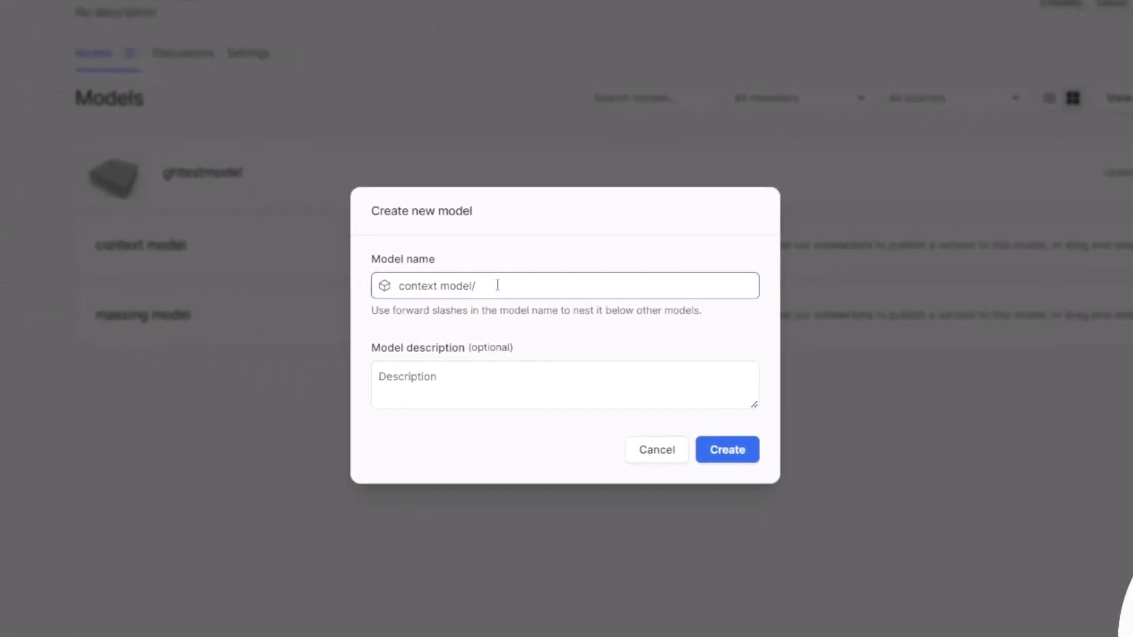
pyautogui.write('Mesh')
pyautogui.click(730, 453)
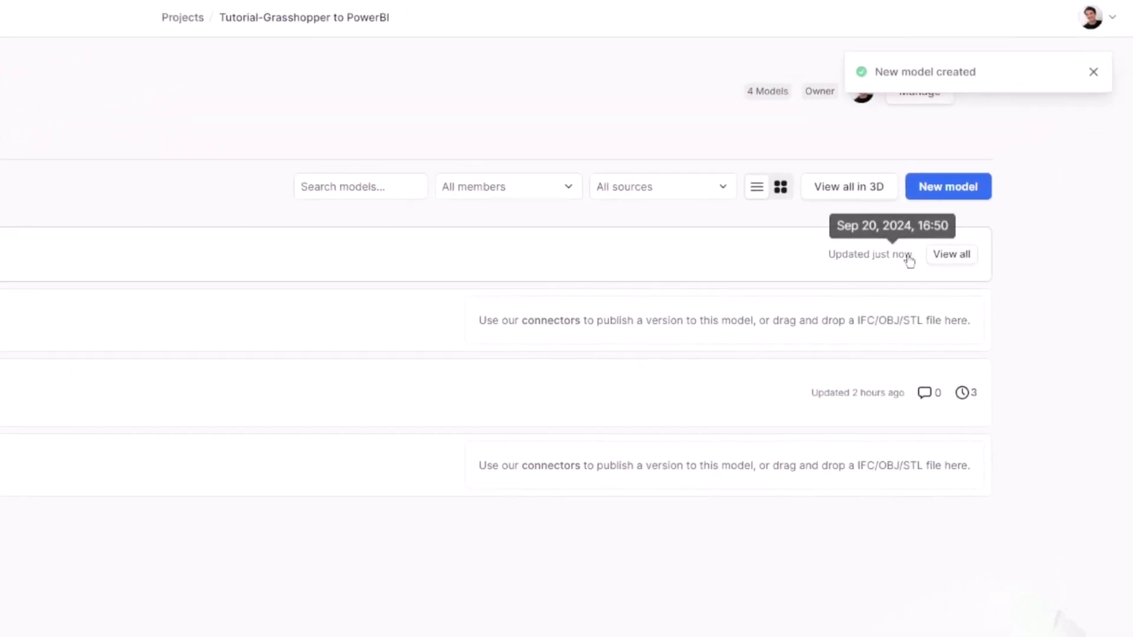
# Create the 'context model/map' submodel, then copy the mesh model's link.
pyautogui.click(946, 189)
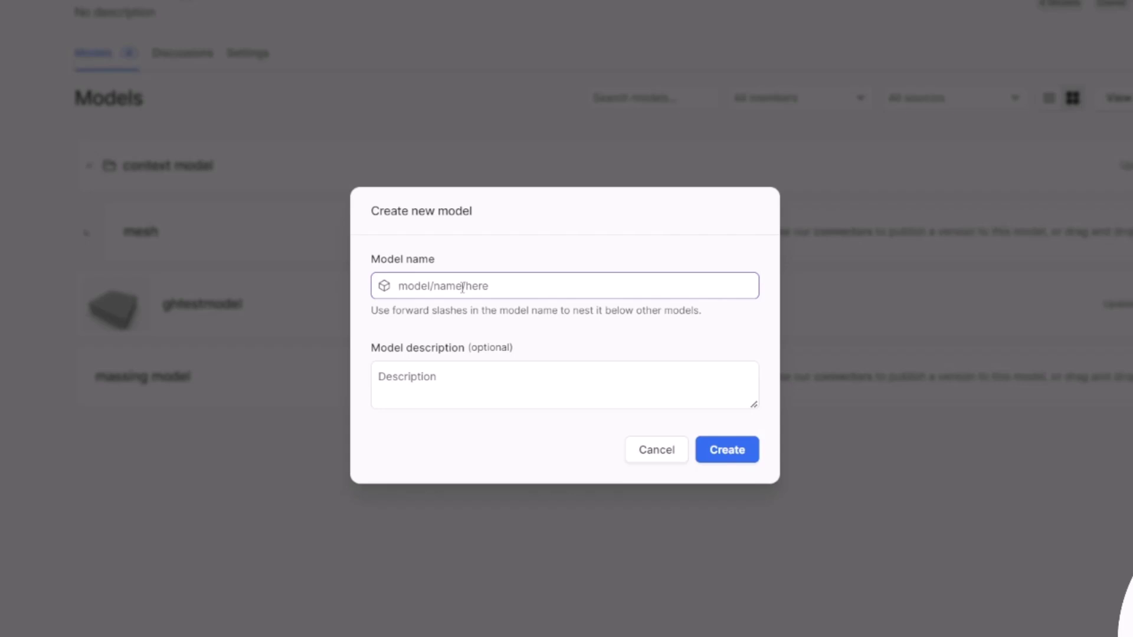
pyautogui.write('context model/m')
pyautogui.click(732, 450)
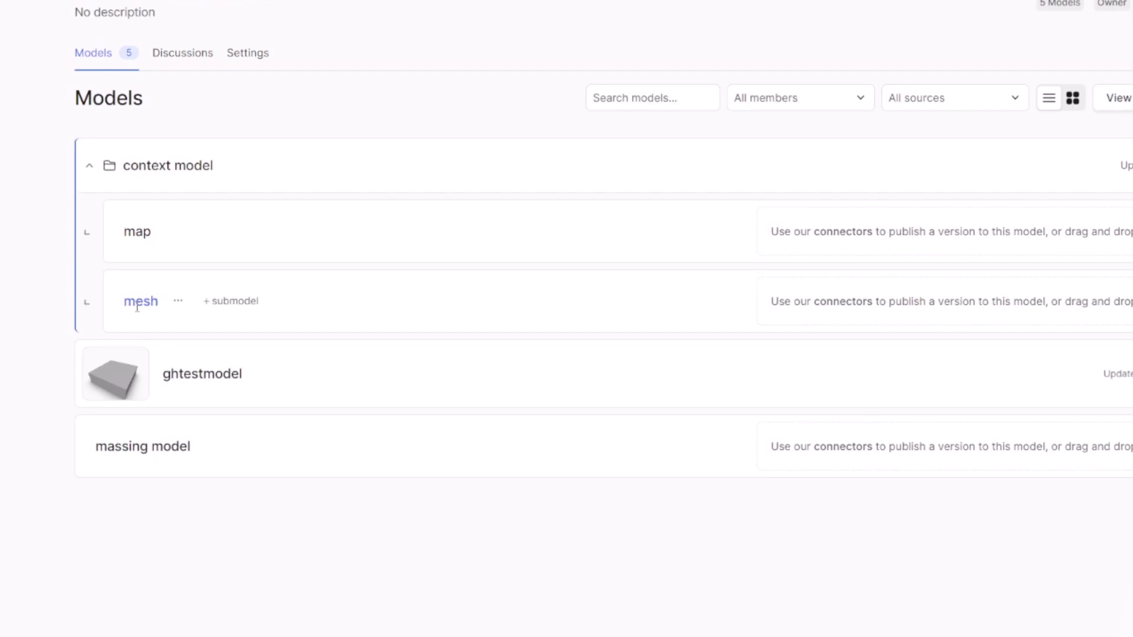
pyautogui.click(178, 301)
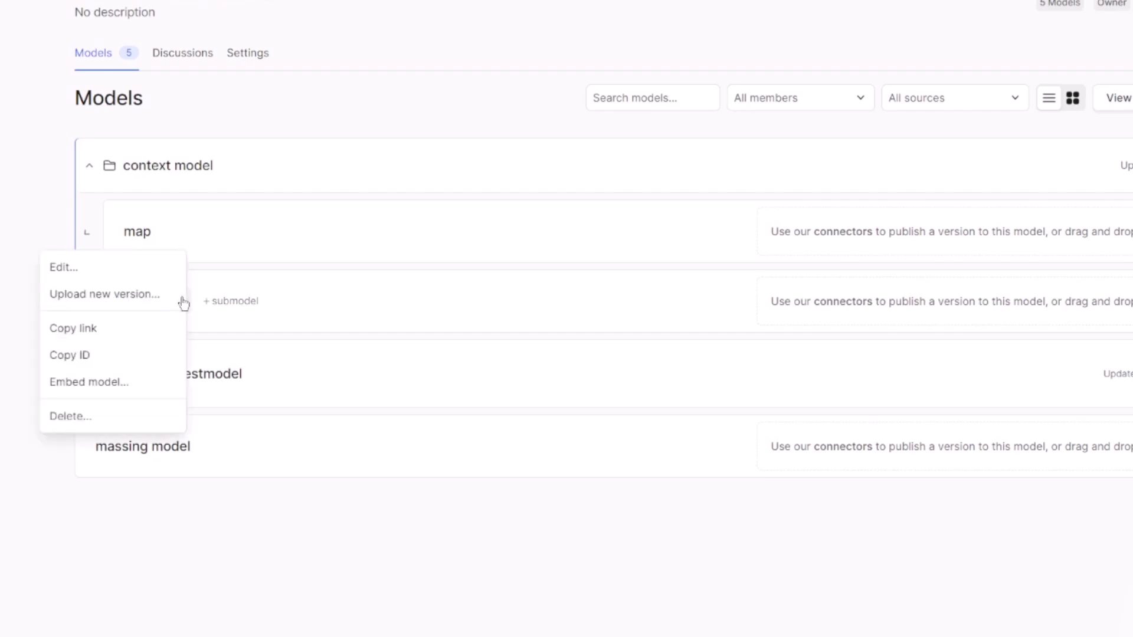
pyautogui.click(84, 330)
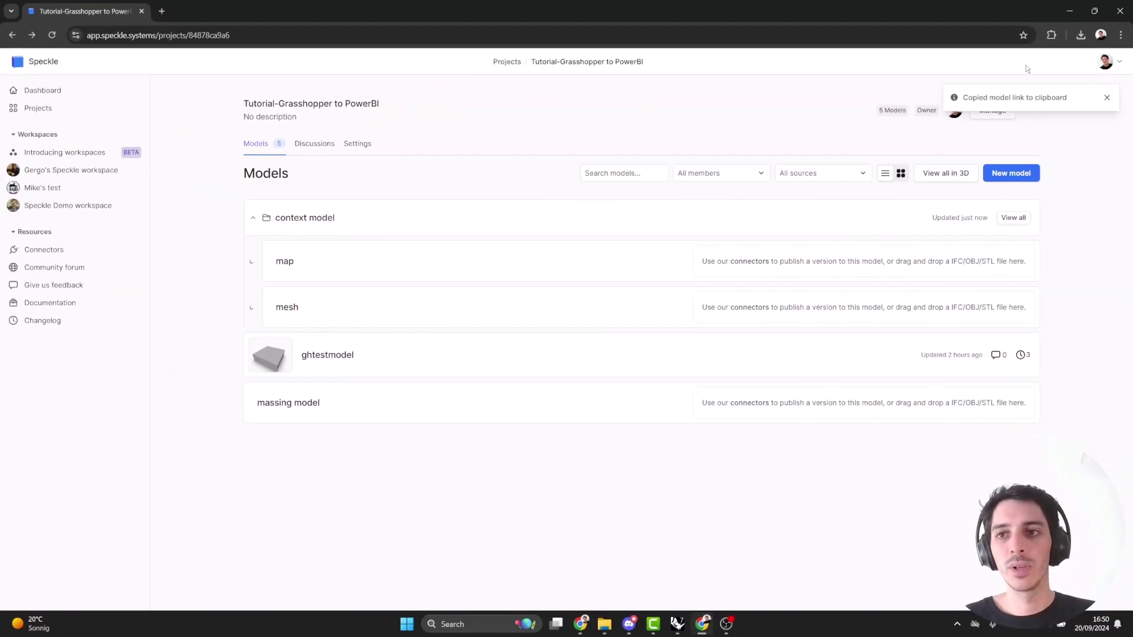
# In Rhino's Speckle panel, add the mesh model by its link and send the 328 selected building meshes.
pyautogui.hotkey('alt', 'Tab')
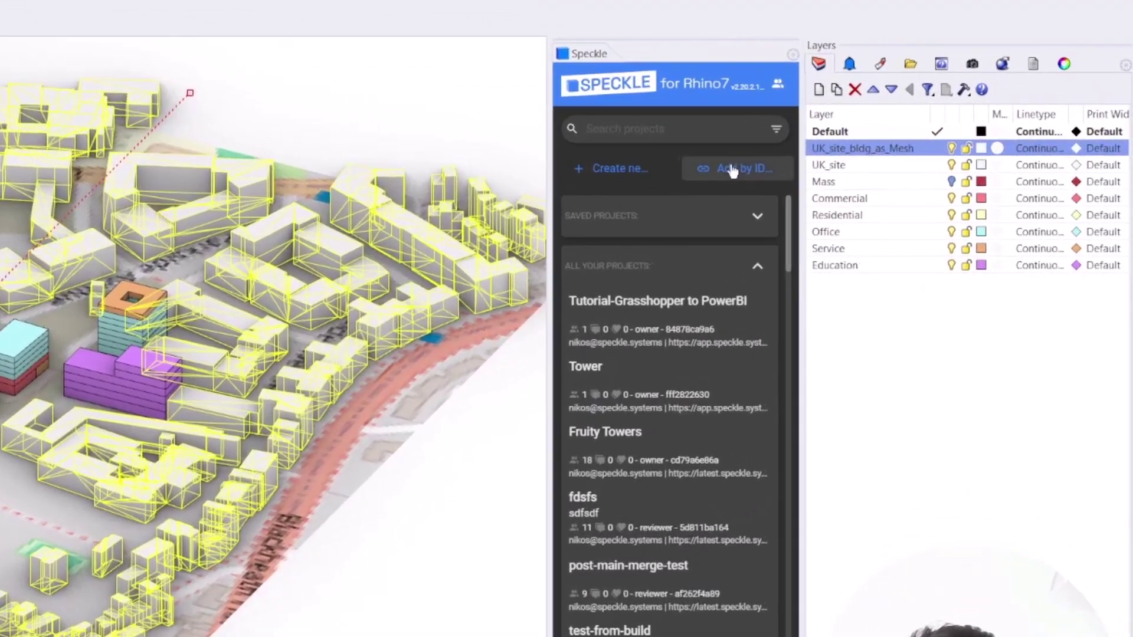
pyautogui.click(732, 170)
pyautogui.doubleClick(650, 440)
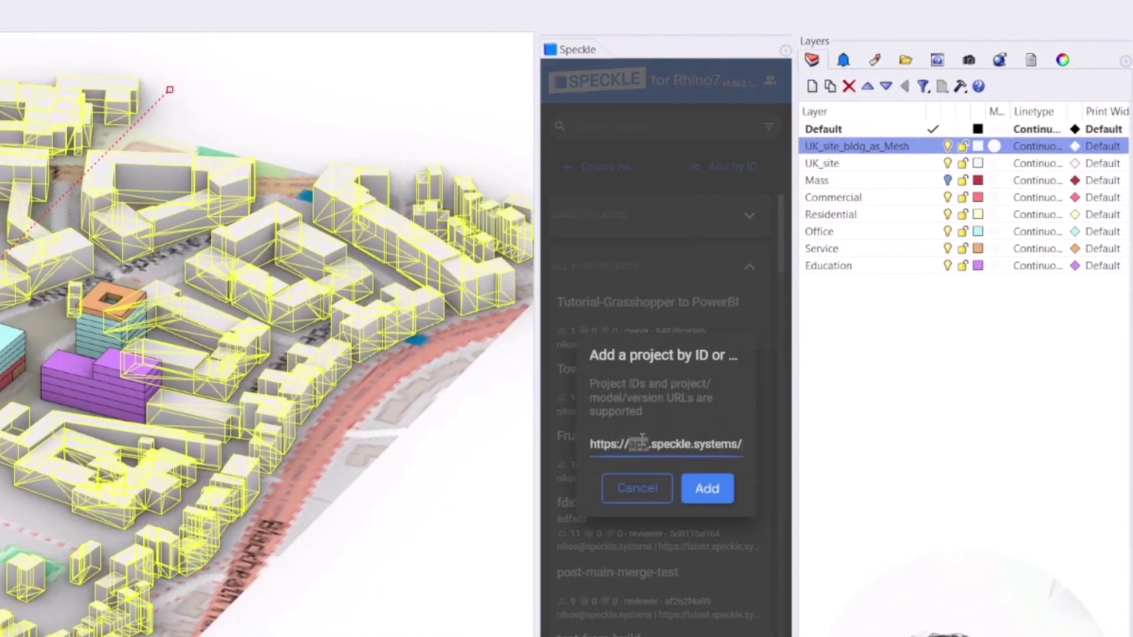
pyautogui.hotkey('ctrl', 'v')
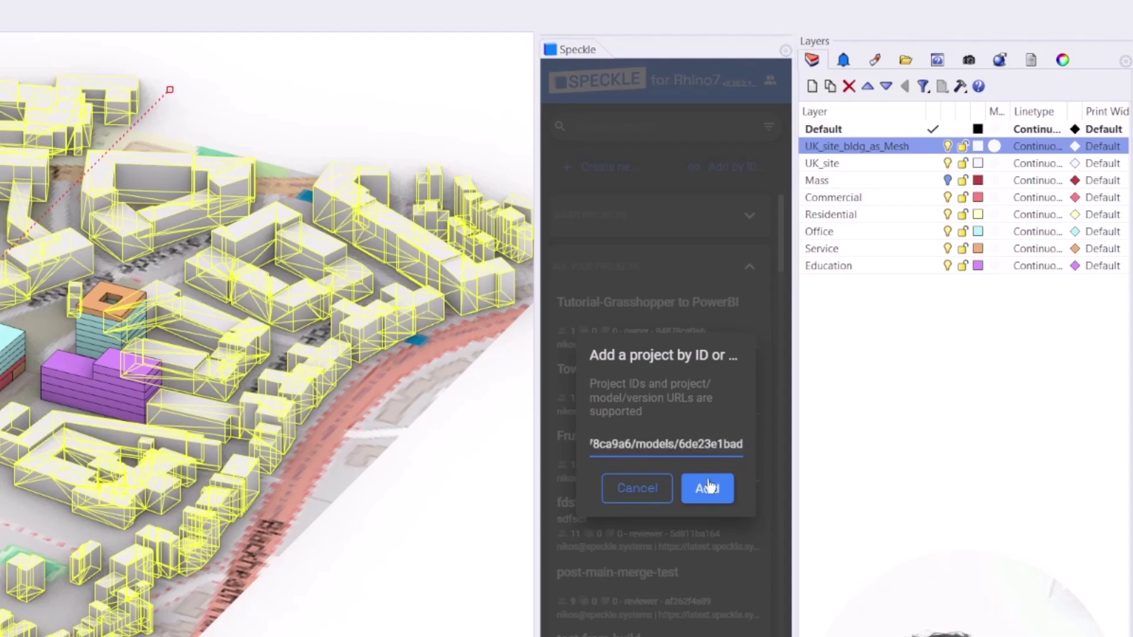
pyautogui.click(708, 488)
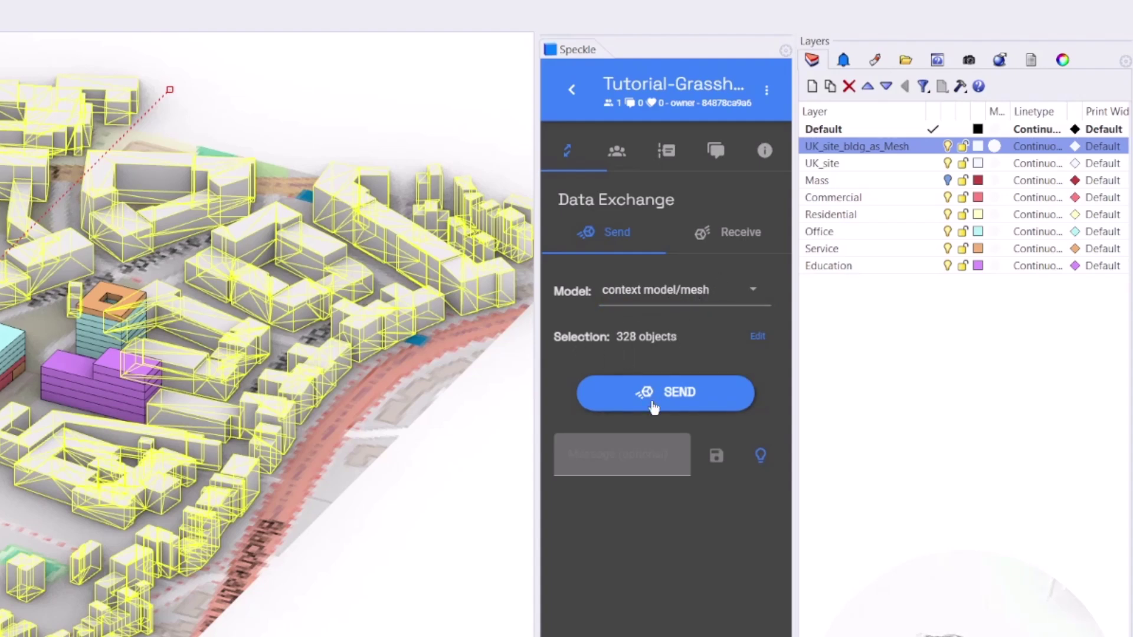
pyautogui.click(755, 344)
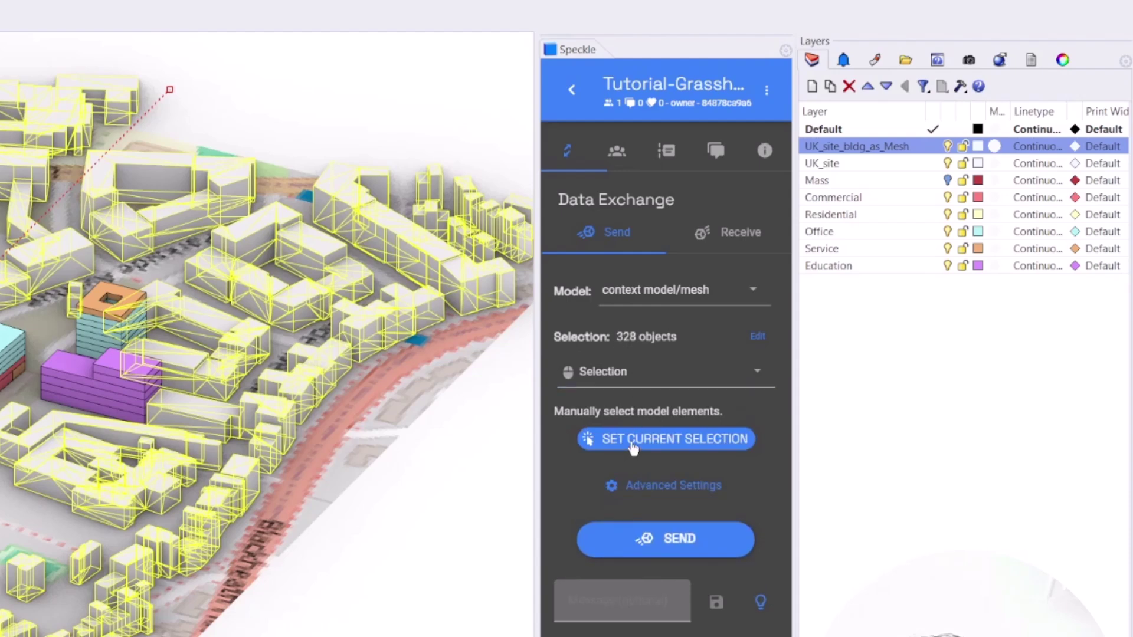
pyautogui.click(649, 441)
pyautogui.click(668, 540)
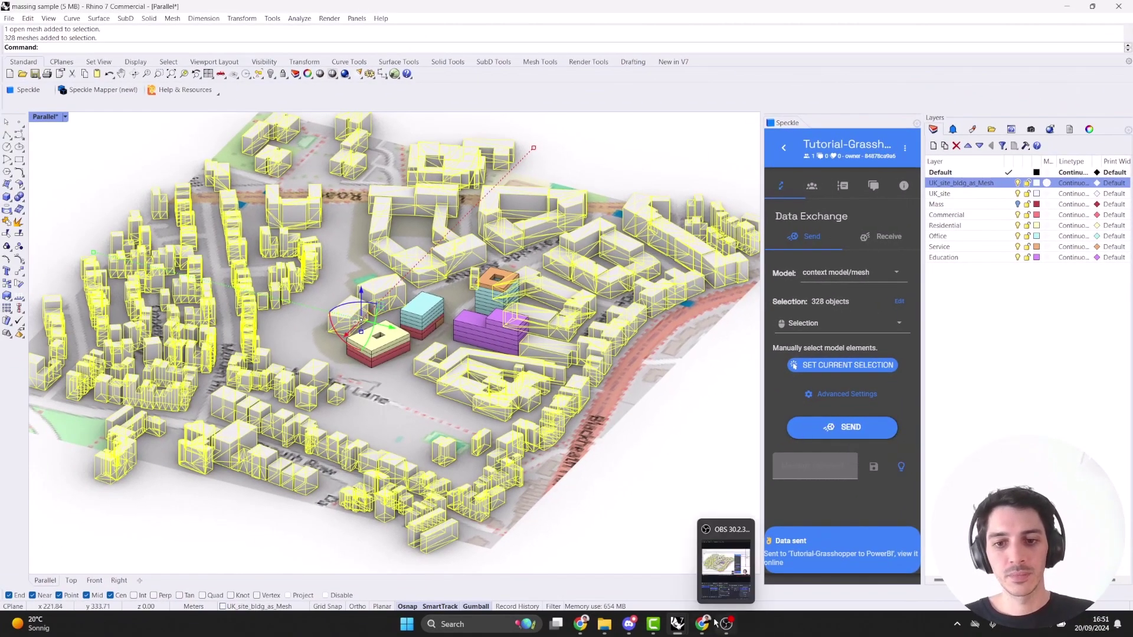
# Copy the map model's link from the Speckle project's models page.
pyautogui.click(703, 624)
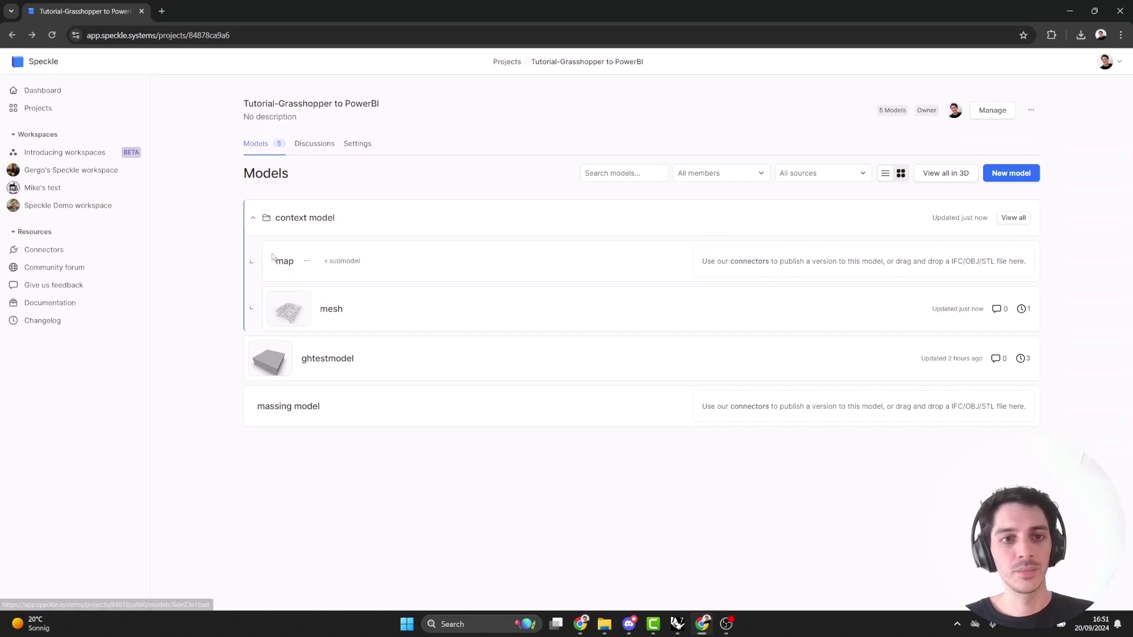
pyautogui.click(309, 263)
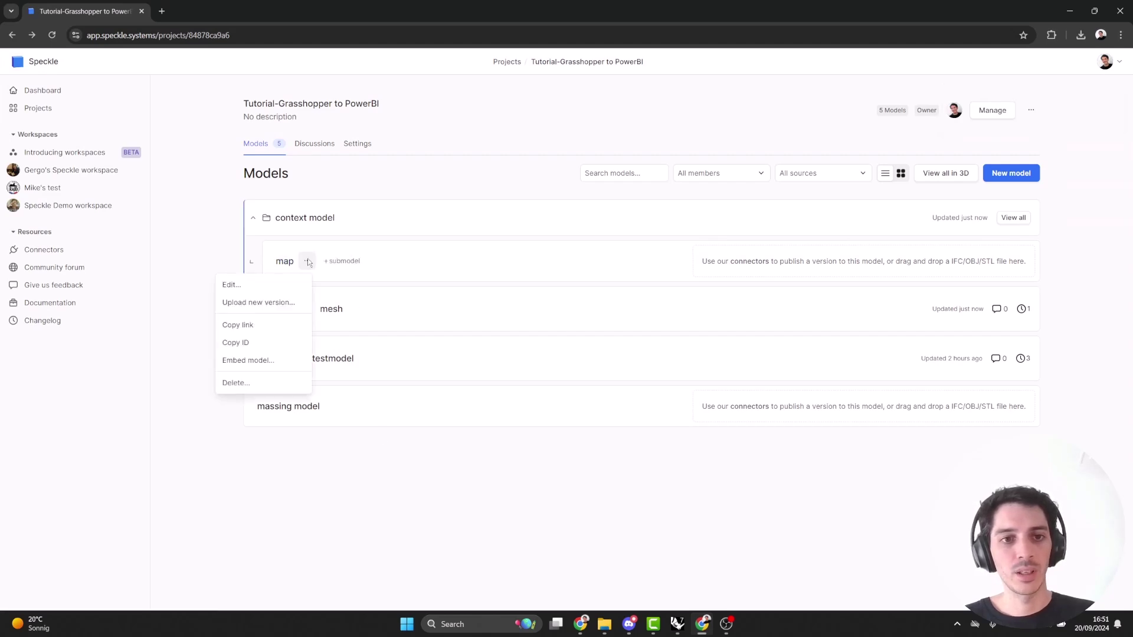
pyautogui.click(260, 324)
# Add the context model/map model to Rhino's Speckle panel using its pasted link.
pyautogui.click(1070, 11)
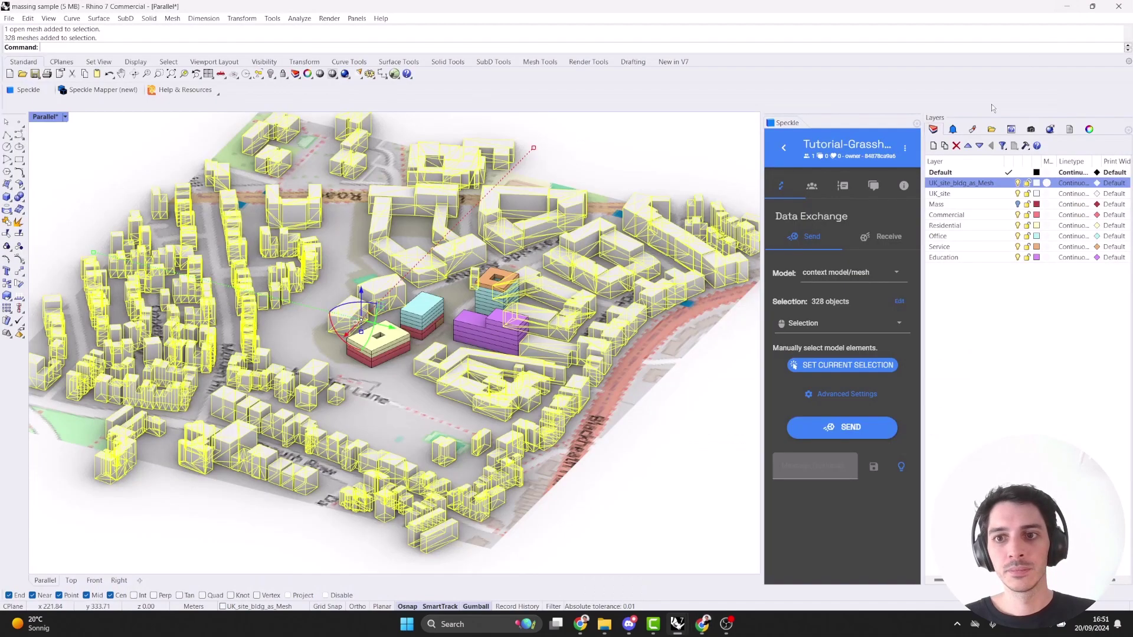
pyautogui.click(784, 148)
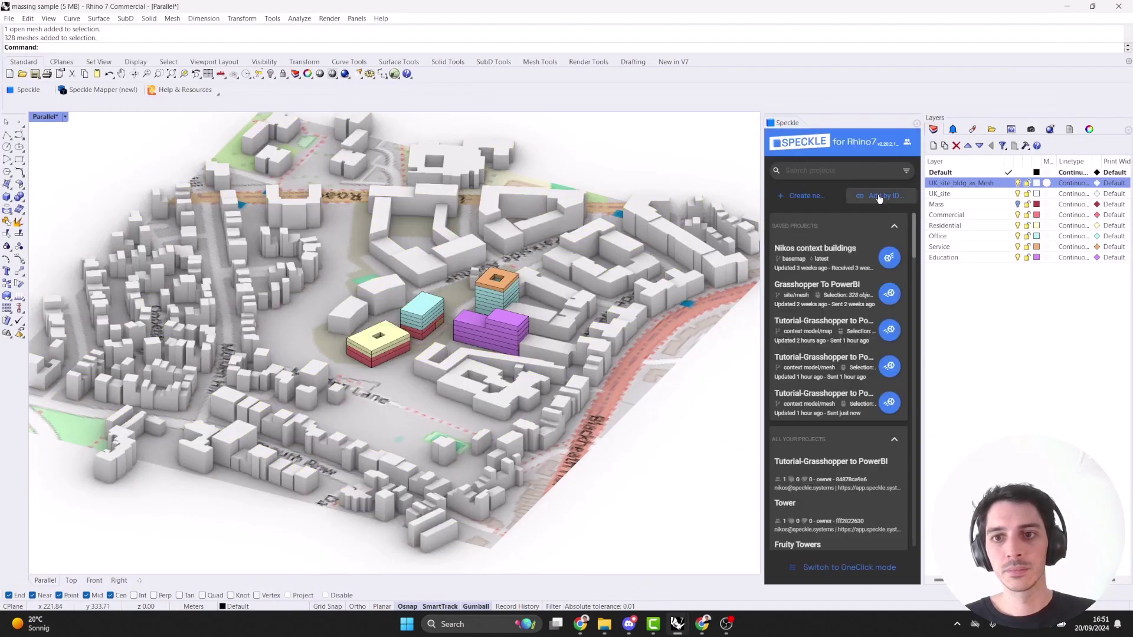
pyautogui.click(877, 195)
pyautogui.click(837, 368)
pyautogui.hotkey('ctrl', 'v')
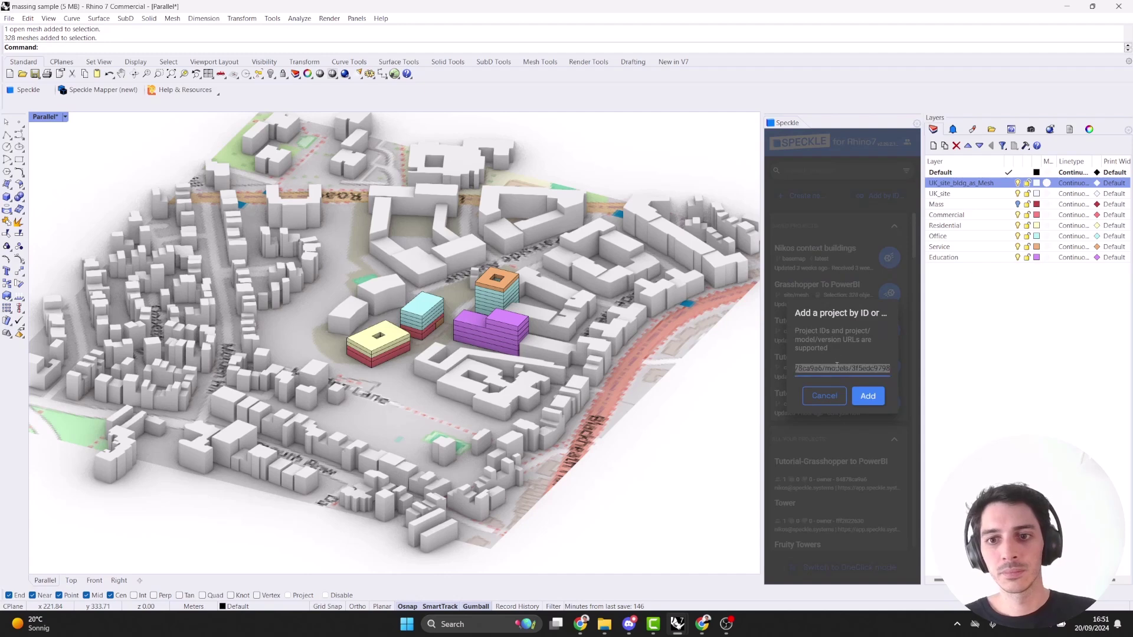
pyautogui.click(868, 396)
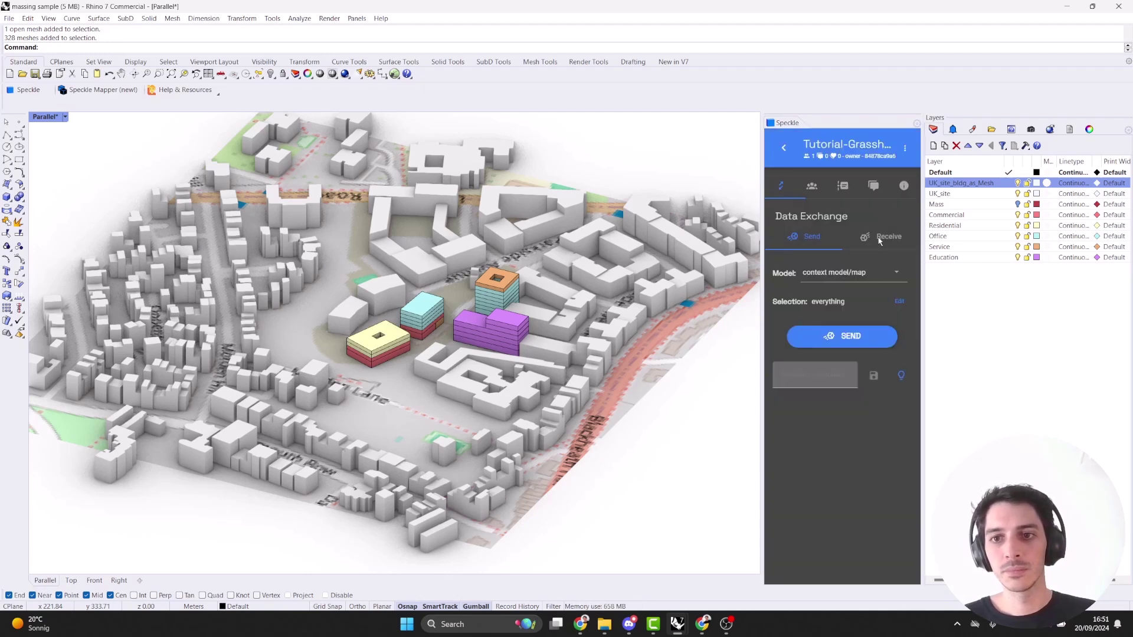
# Select the site map mesh, set the send mode to Selection, and send it to the map model.
pyautogui.click(897, 301)
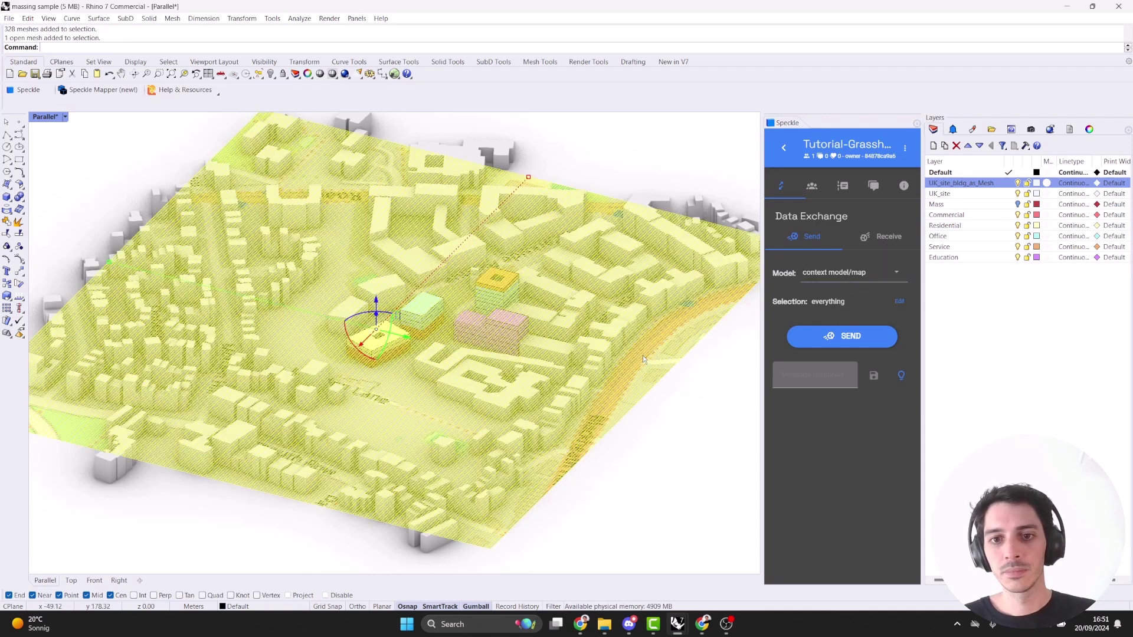
pyautogui.click(834, 302)
pyautogui.click(838, 323)
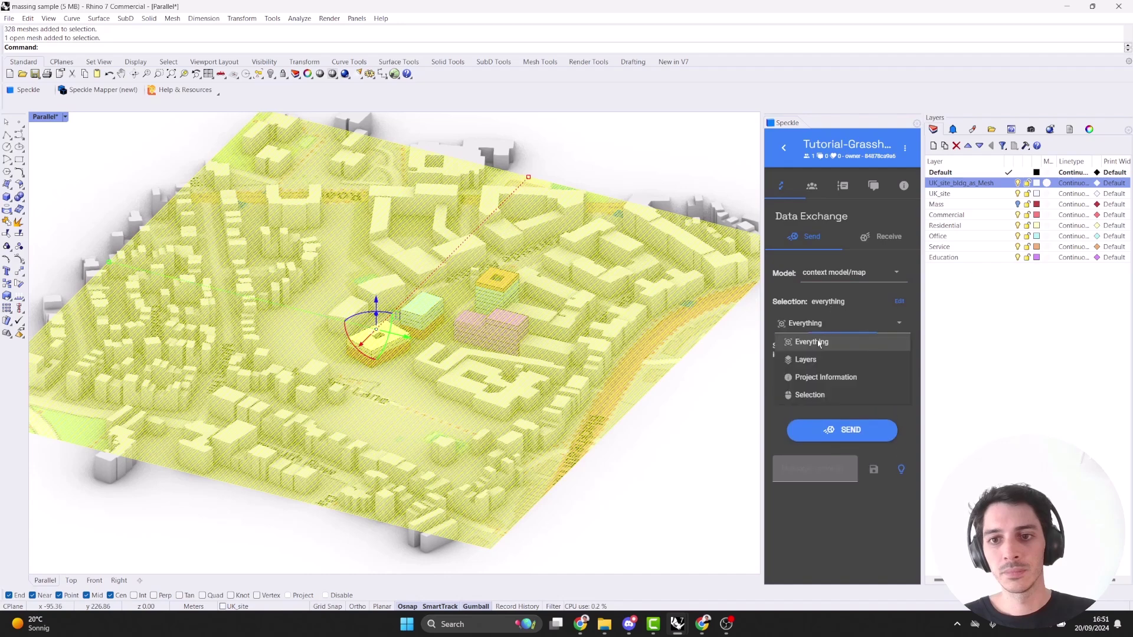
pyautogui.click(812, 396)
pyautogui.click(830, 367)
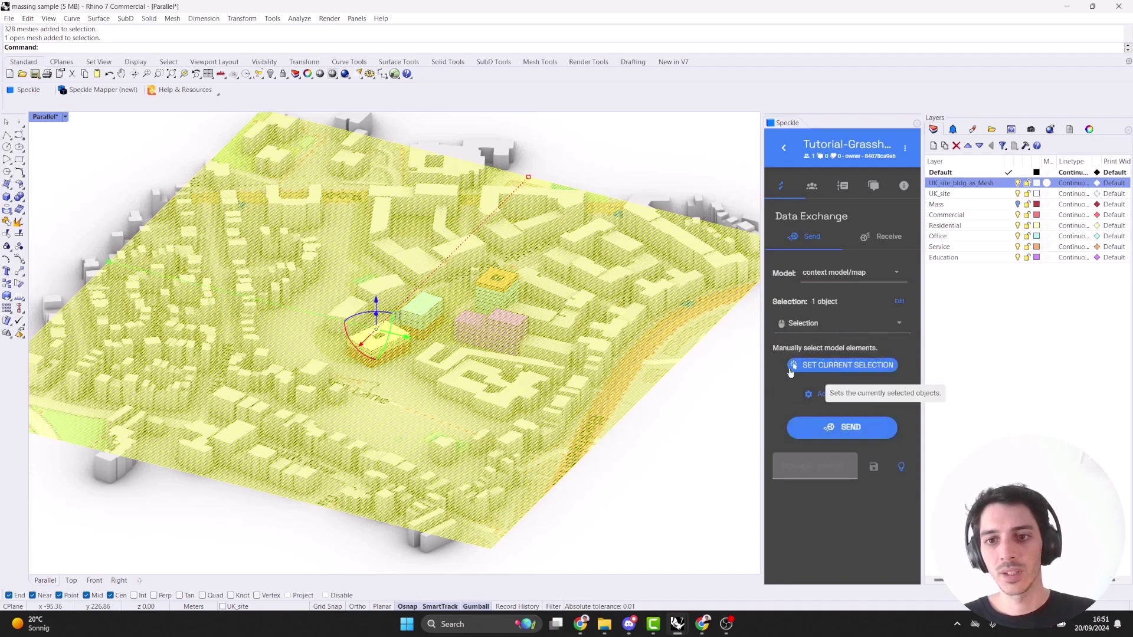
pyautogui.click(848, 426)
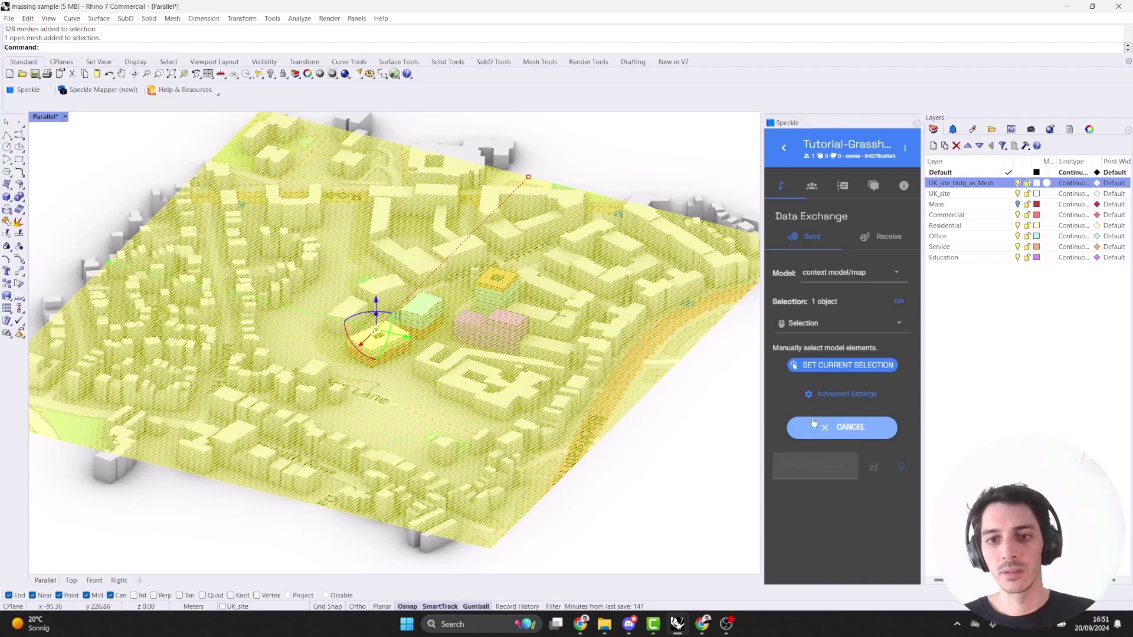
pyautogui.click(709, 382)
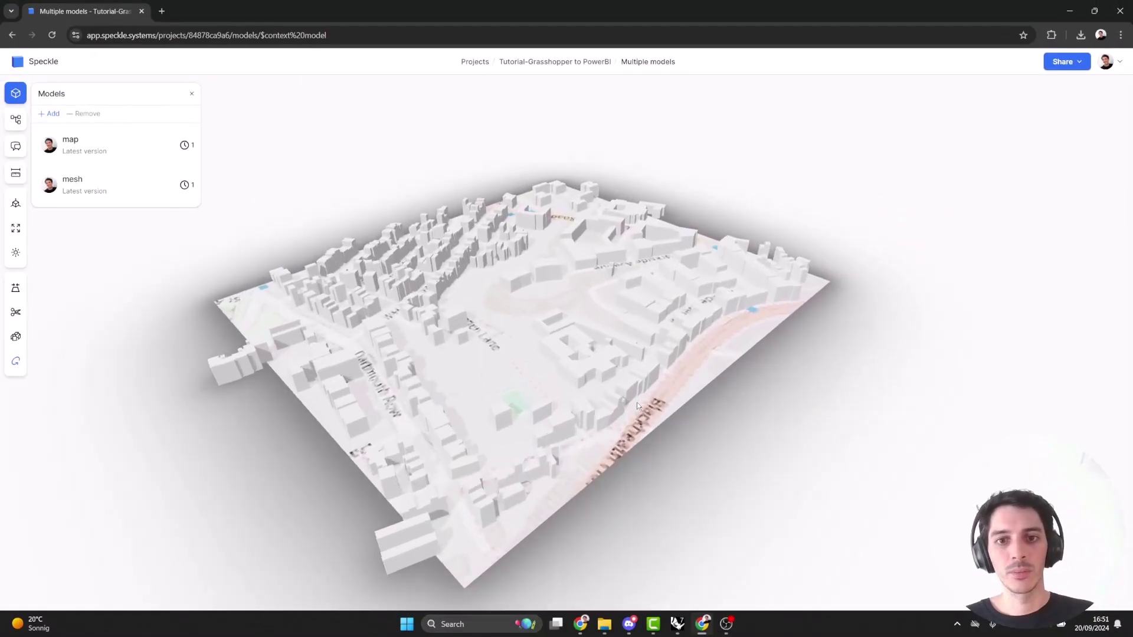
pyautogui.scroll(5, 590, 306)
pyautogui.scroll(-3, 567, 302)
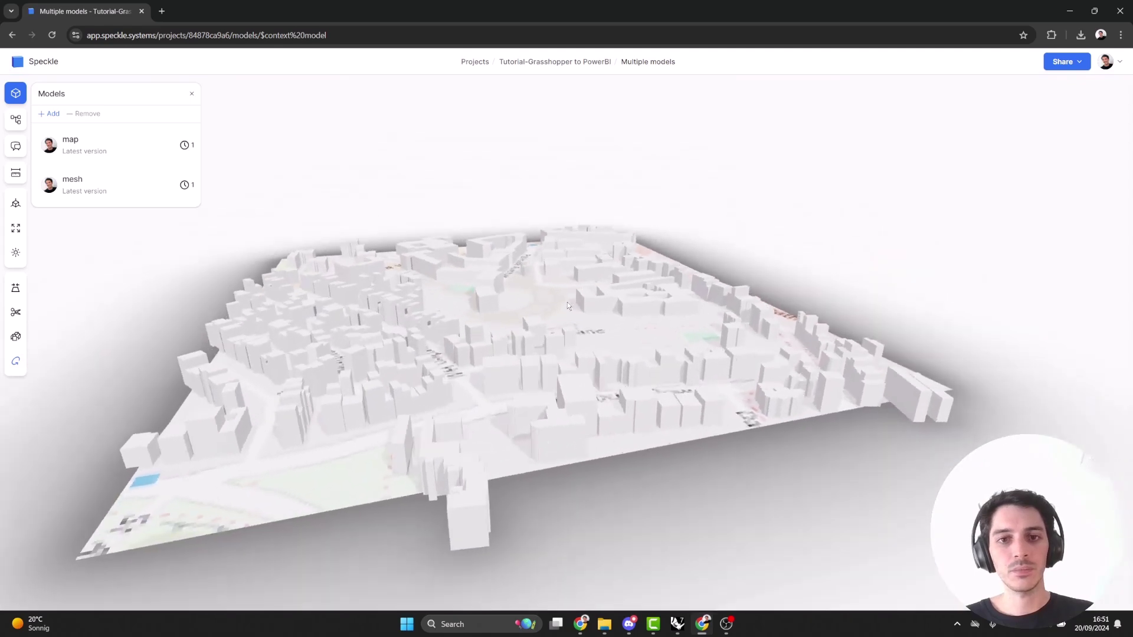
pyautogui.scroll(8, 570, 313)
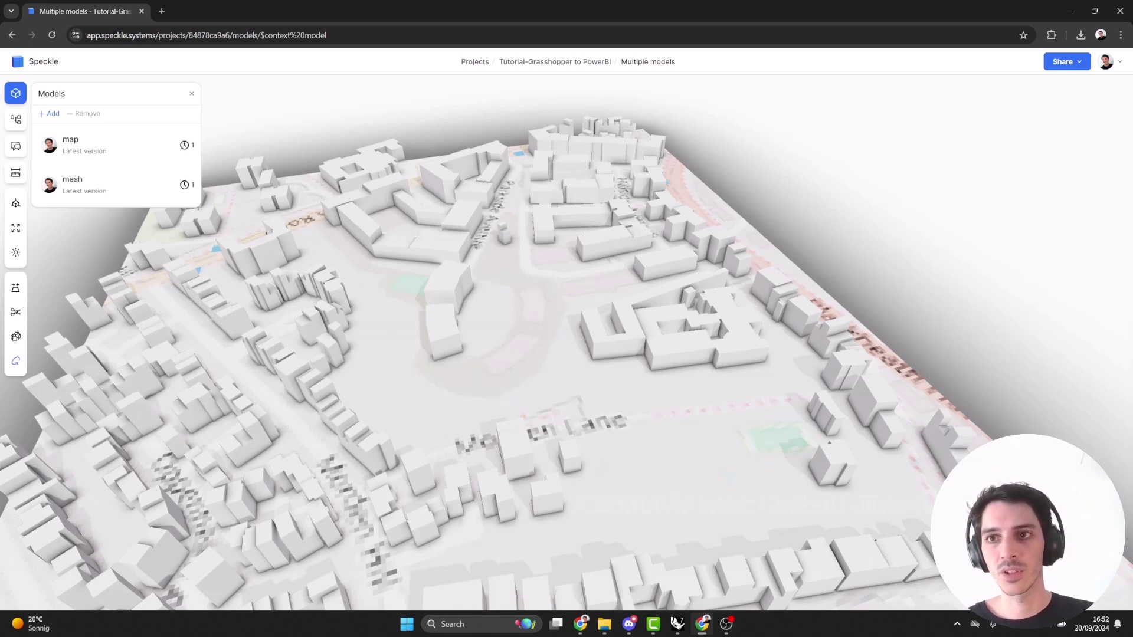
pyautogui.click(1070, 10)
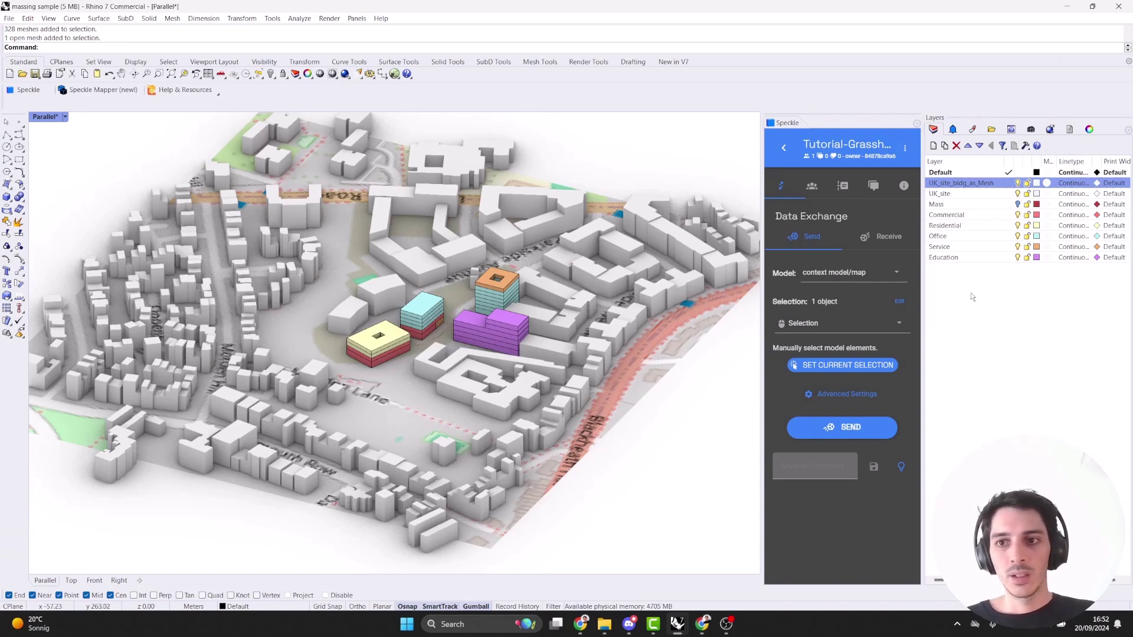
# Bring up Grasshopper beside the Rhino model and select the Area per Floor row components.
pyautogui.moveTo(732, 407); pyautogui.dragTo(691, 437, button='right')
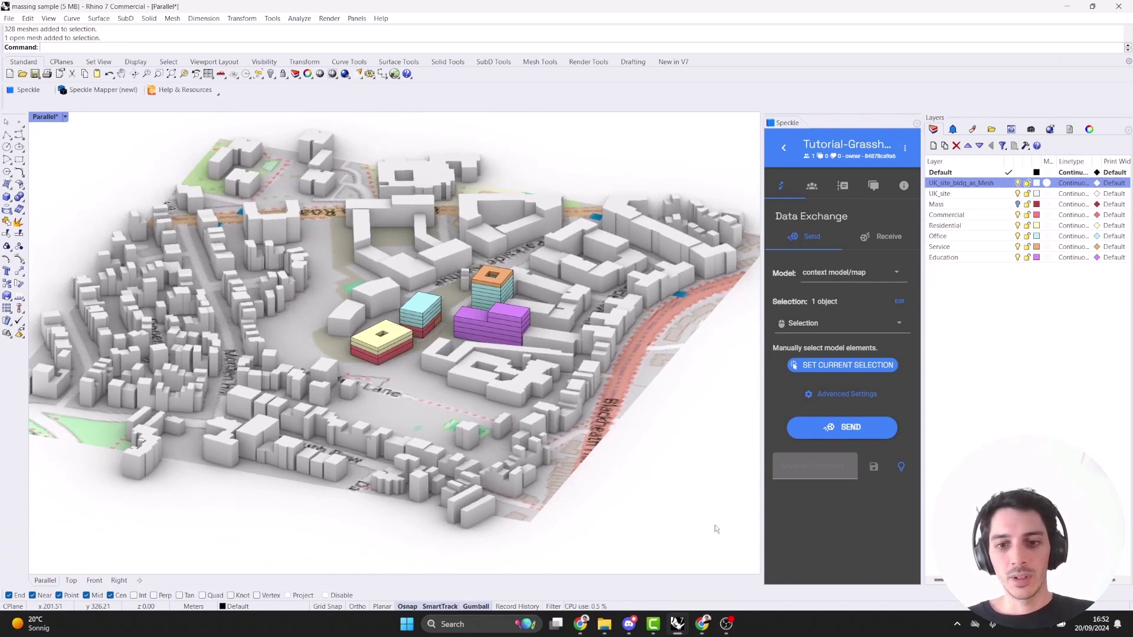
pyautogui.click(394, 74)
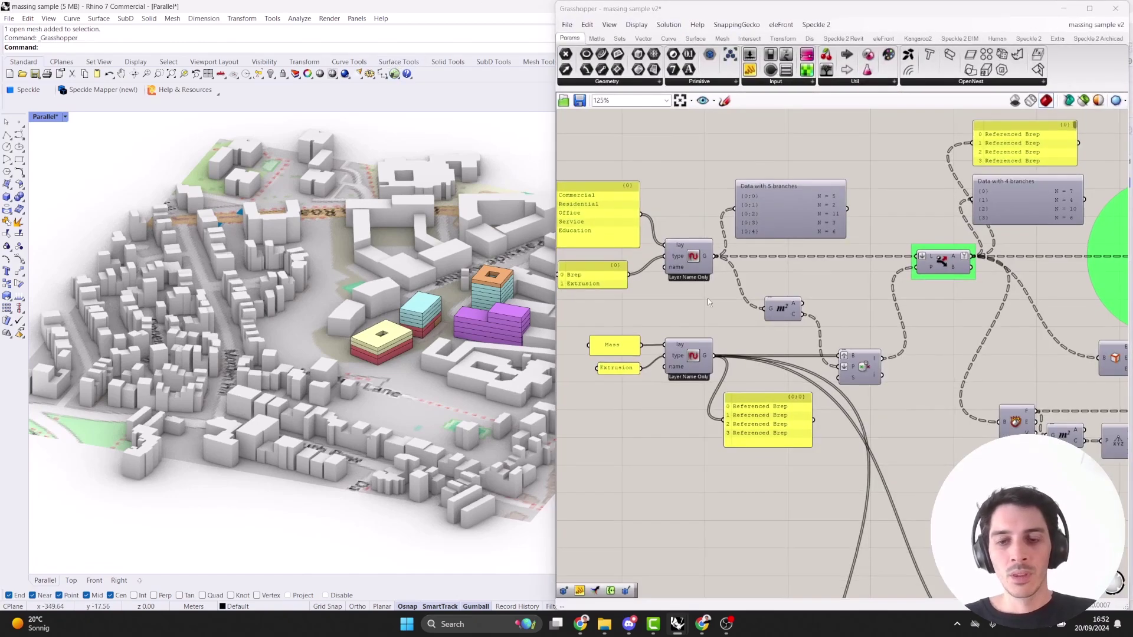
pyautogui.scroll(-5, 773, 289)
pyautogui.scroll(-3, 762, 342)
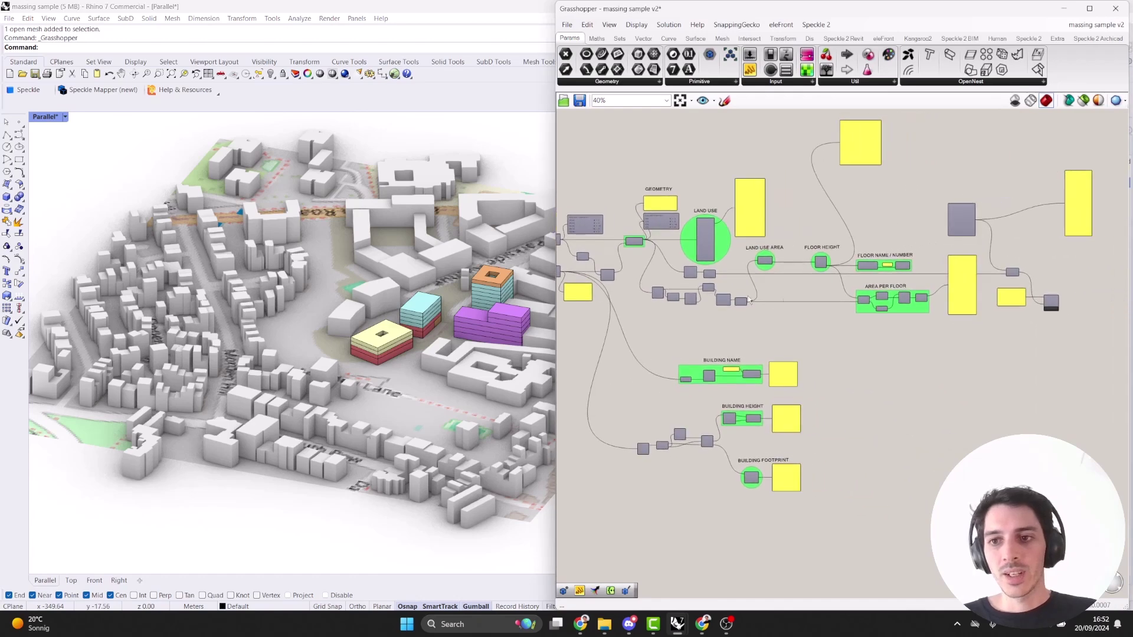
pyautogui.moveTo(1054, 326); pyautogui.dragTo(962, 380)
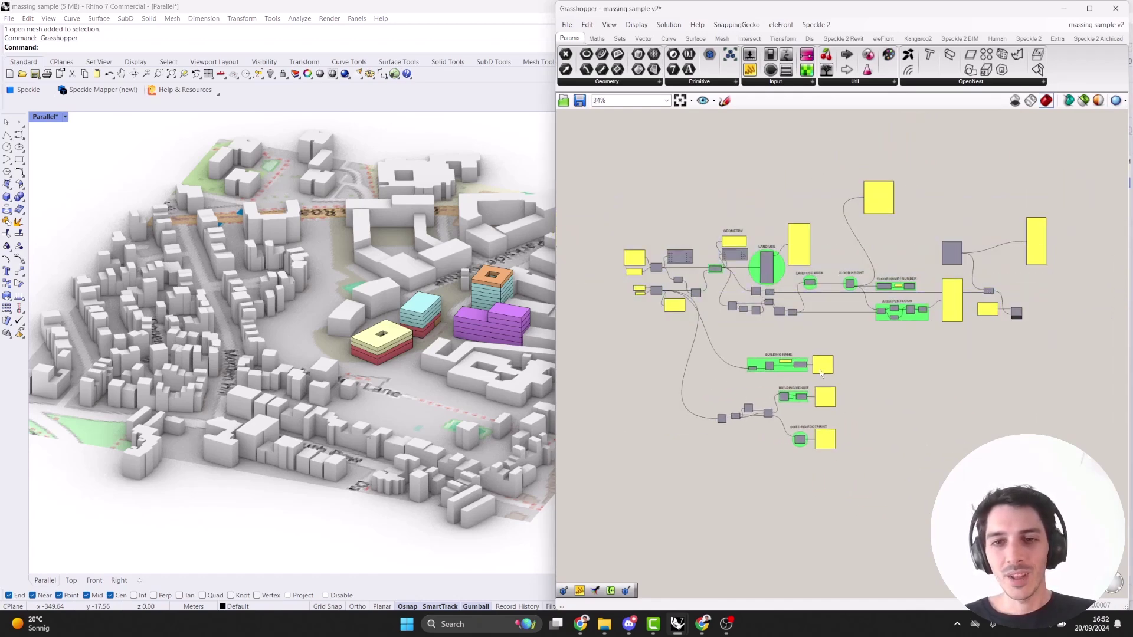
# Zoom out to 34% to show the whole massing sample v2 definition, including the BUILDING NAME and BUILDING HEIGHT groups.
pyautogui.scroll(2, 819, 370)
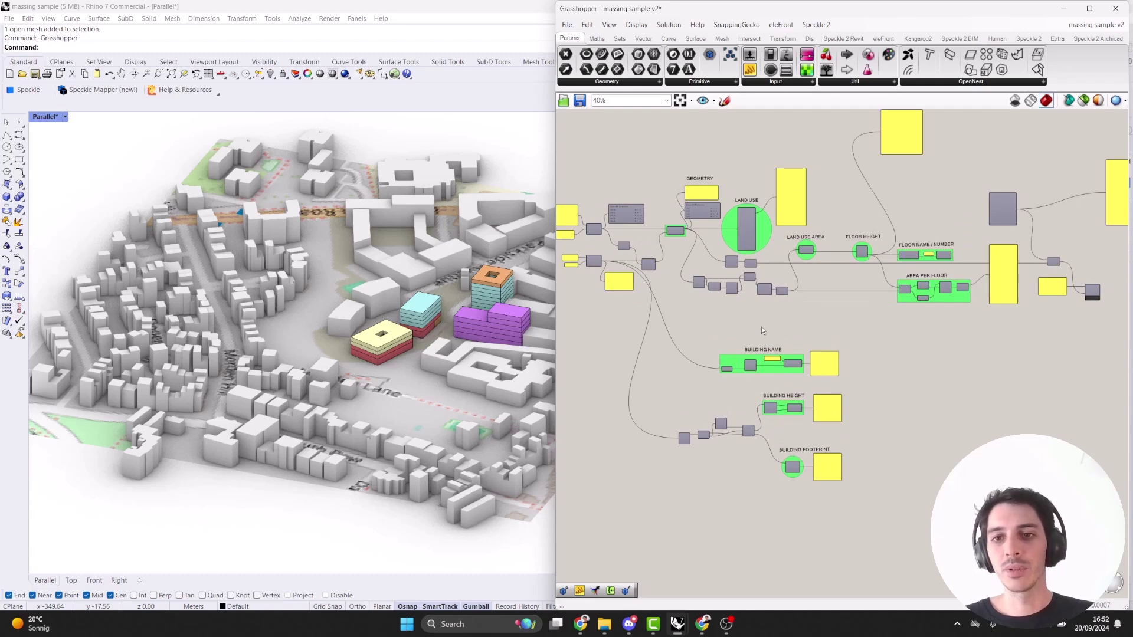
pyautogui.scroll(2, 745, 253)
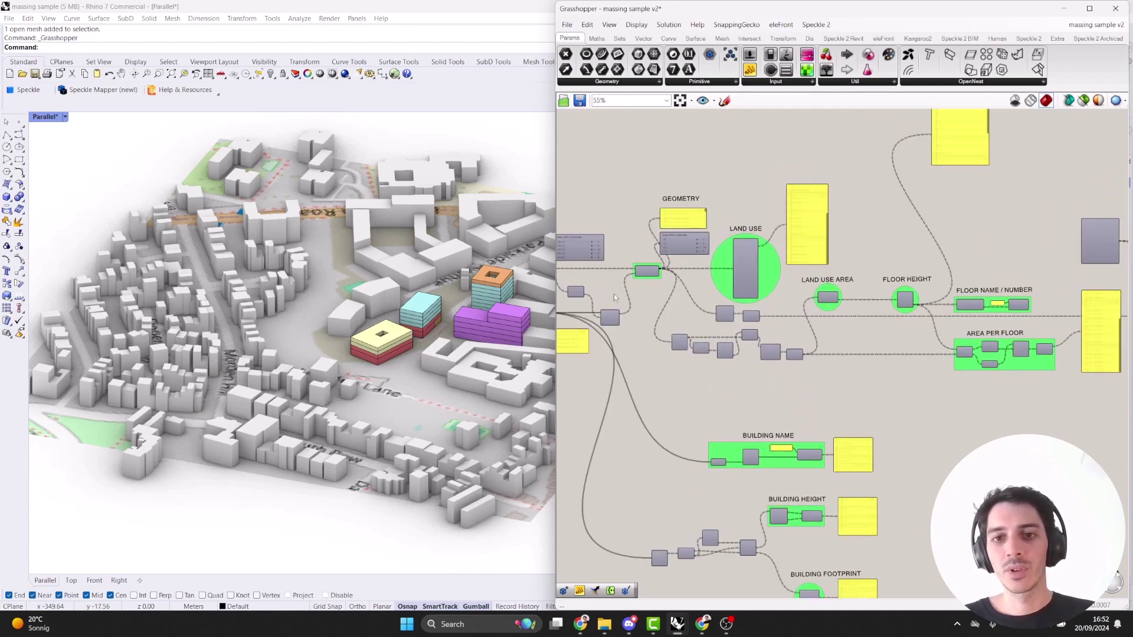
pyautogui.scroll(3, 644, 277)
pyautogui.scroll(-4, 790, 244)
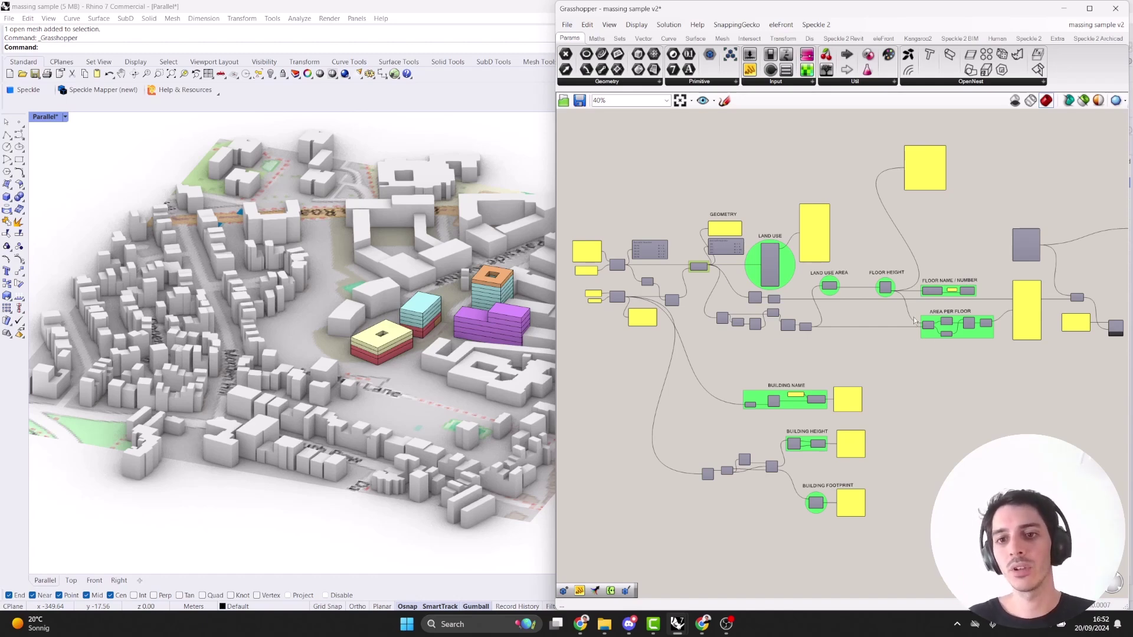
pyautogui.scroll(2, 735, 324)
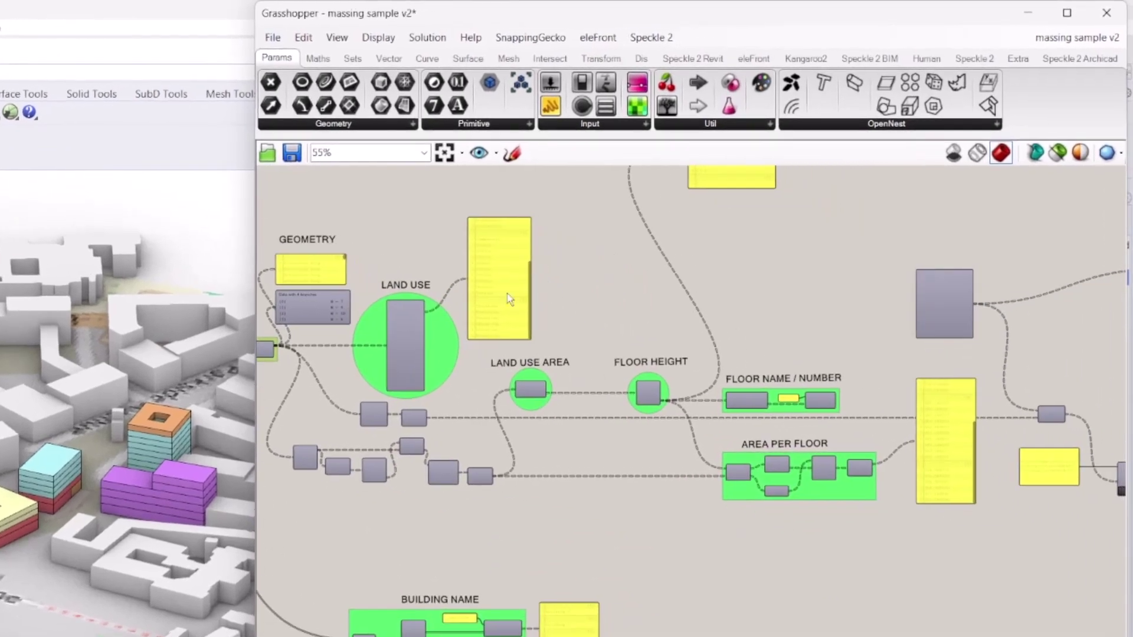
pyautogui.scroll(1, 416, 282)
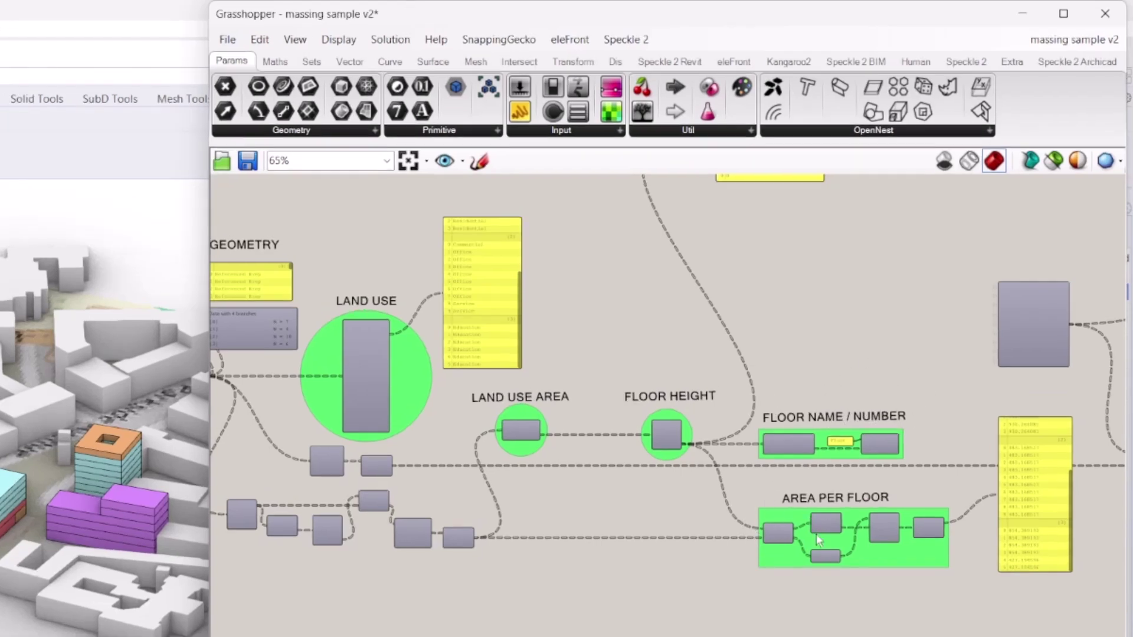
pyautogui.moveTo(378, 608); pyautogui.dragTo(438, 395, button='right')
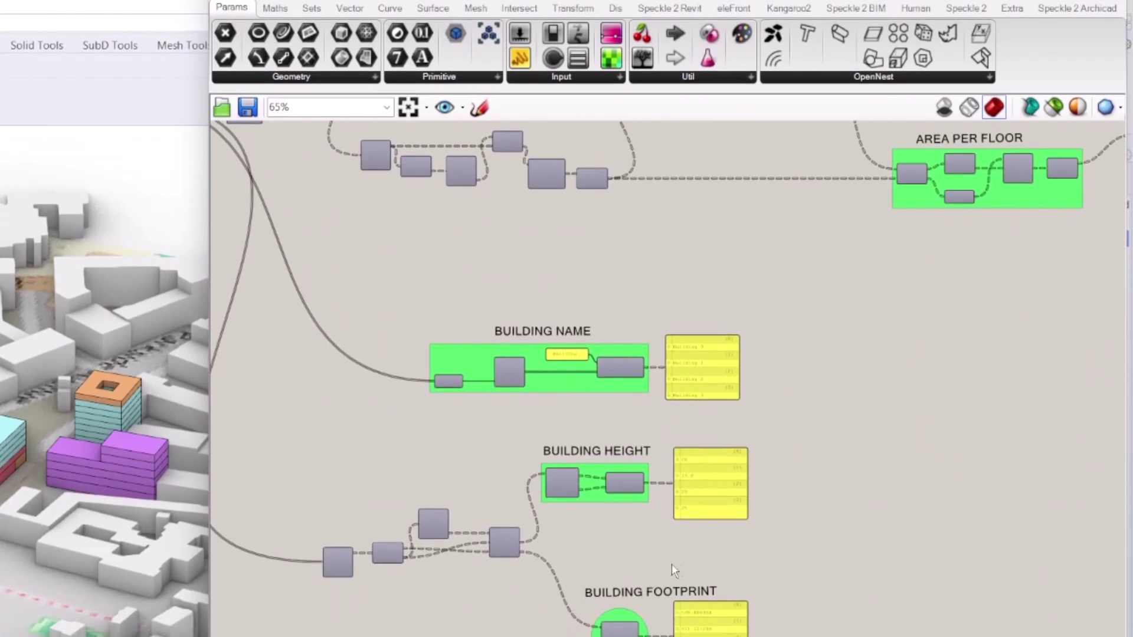
pyautogui.scroll(-5, 684, 558)
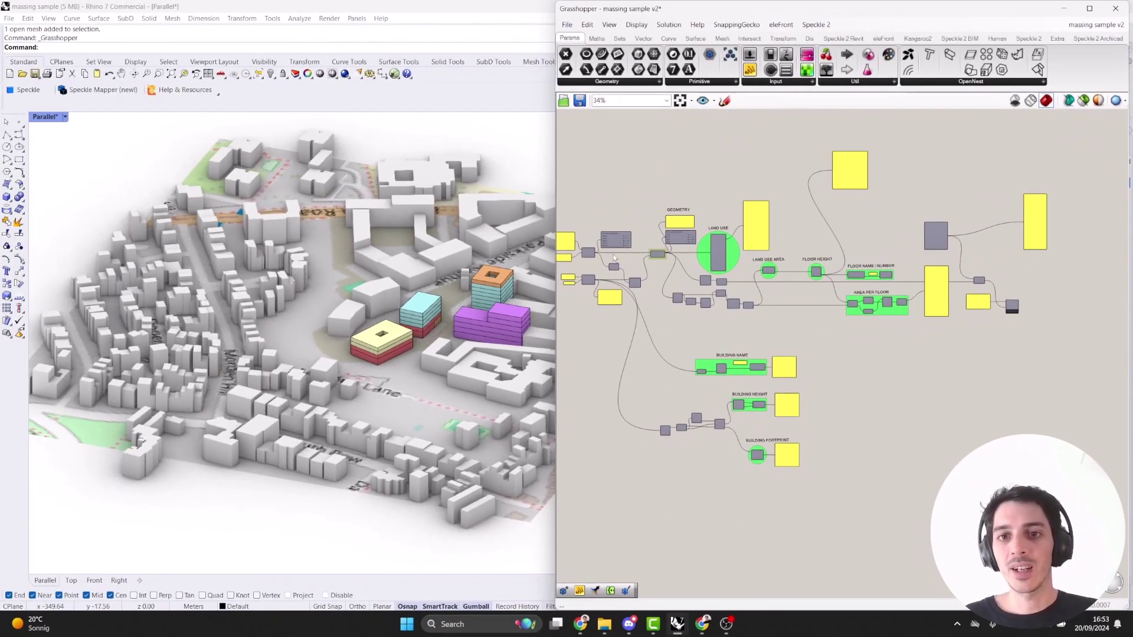
# Centre the Extend Speckle Object component and move the Speckle Brep panel closer to it.
pyautogui.scroll(2, 684, 266)
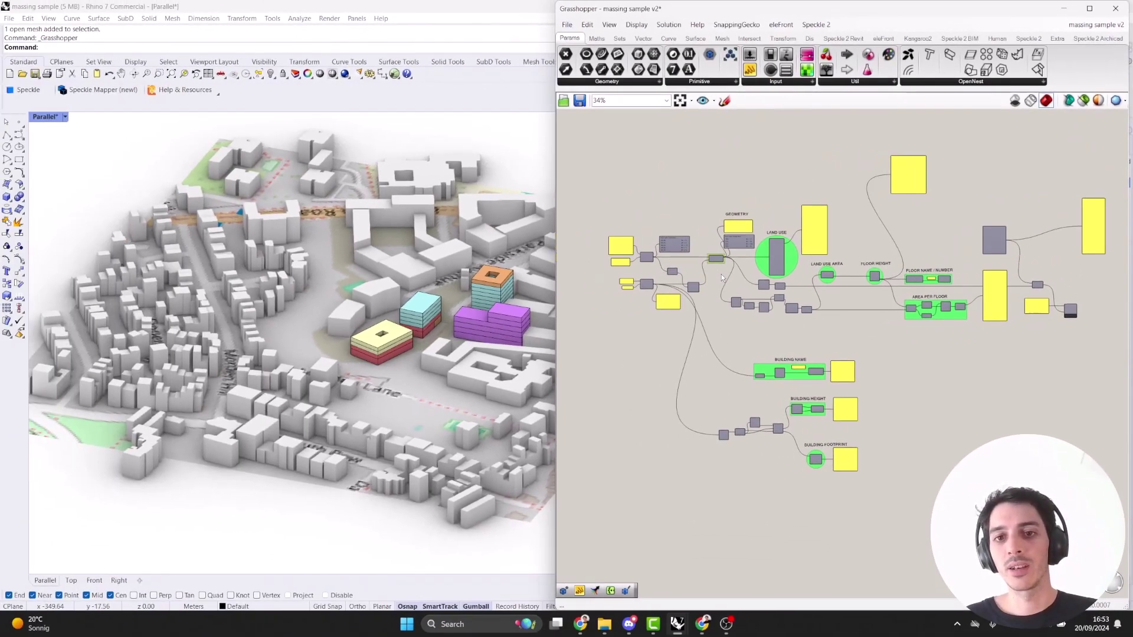
pyautogui.scroll(5, 1003, 236)
pyautogui.scroll(-1, 1015, 247)
pyautogui.moveTo(1015, 247); pyautogui.dragTo(769, 208, button='right')
pyautogui.click(696, 247)
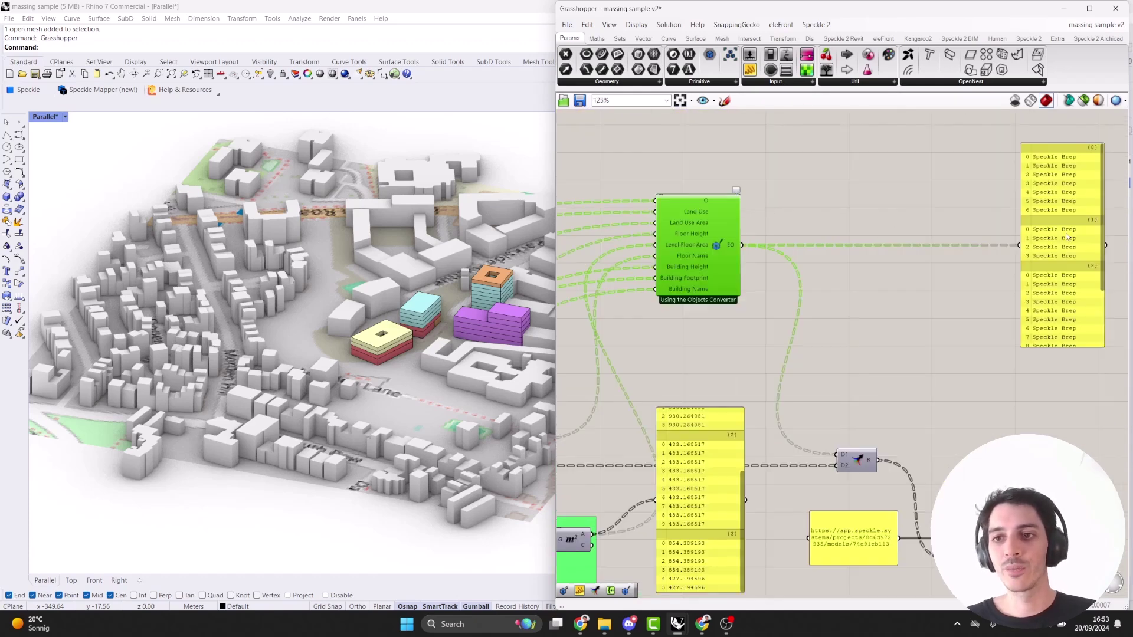
pyautogui.moveTo(1063, 236); pyautogui.dragTo(985, 236)
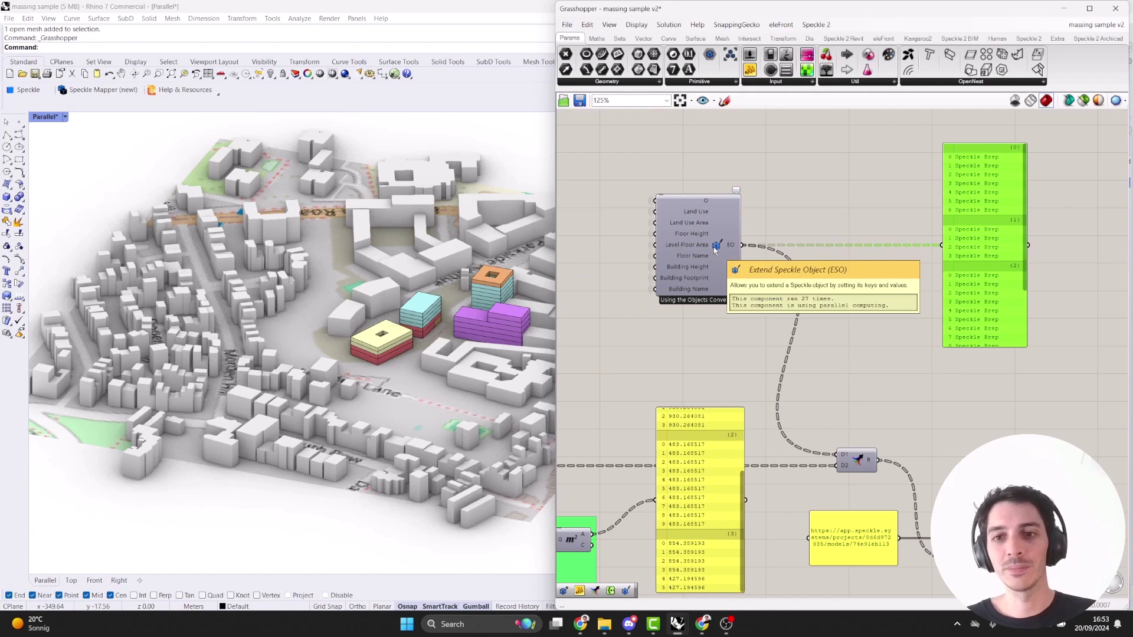
pyautogui.moveTo(716, 251); pyautogui.dragTo(791, 283, button='right')
pyautogui.scroll(2, 723, 199)
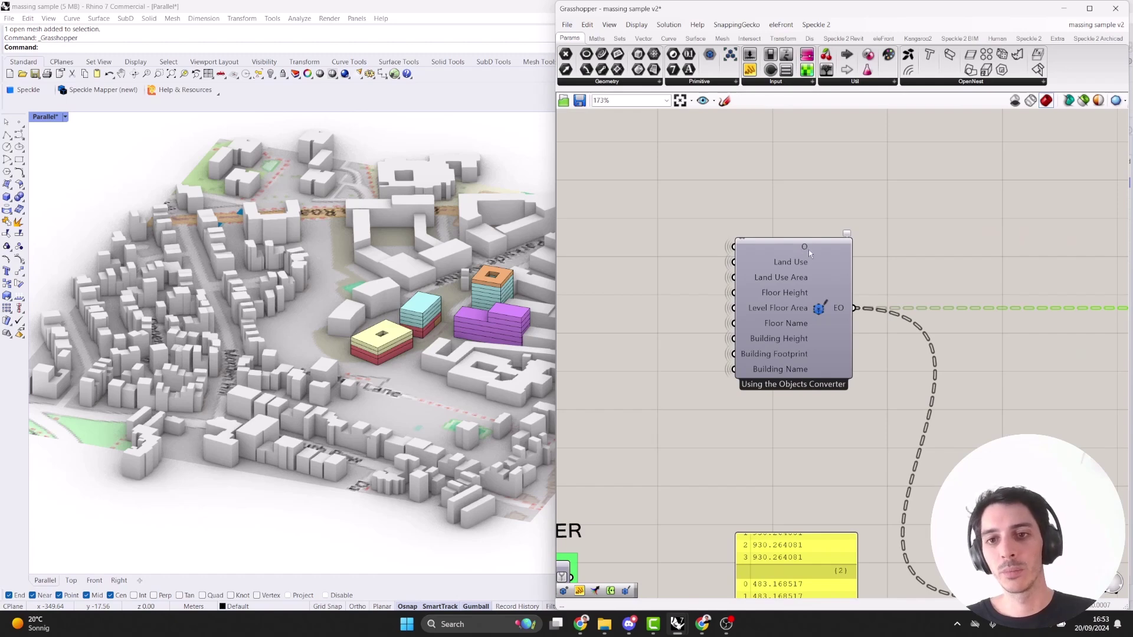
pyautogui.scroll(4, 512, 311)
# Select the purple massing blocks in Rhino, including the lower Education-layer extrusion.
pyautogui.click(496, 324)
pyautogui.click(467, 337)
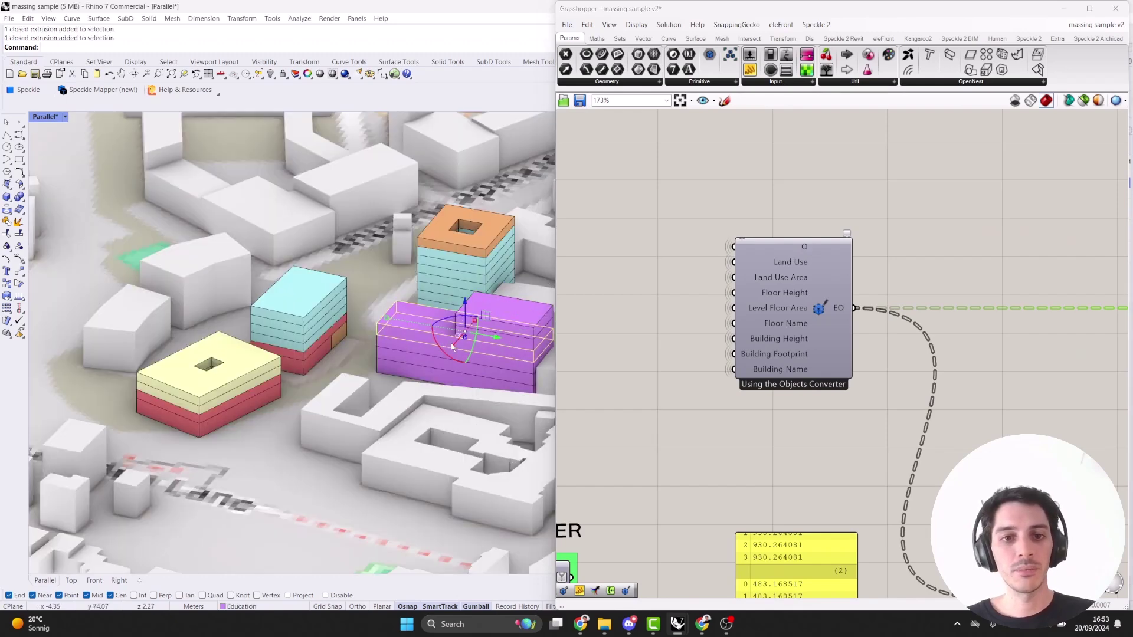
pyautogui.click(404, 362)
pyautogui.click(493, 379)
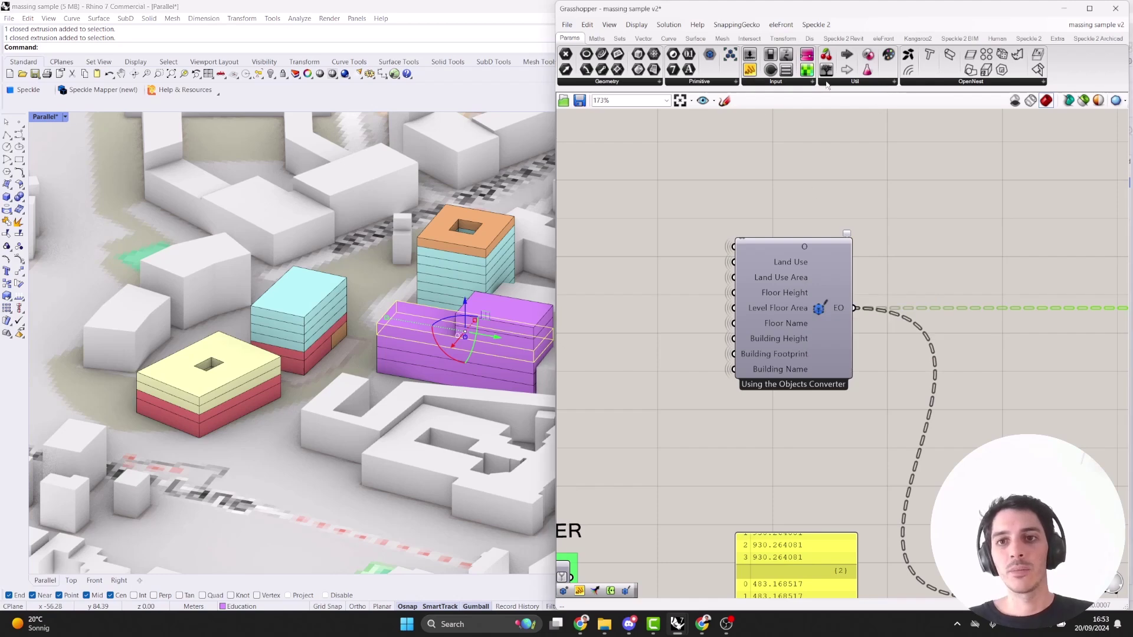
# Add a Param Viewer wired to the ESO component's EO output, showing four branches.
pyautogui.moveTo(826, 70); pyautogui.dragTo(939, 196)
pyautogui.moveTo(859, 192); pyautogui.dragTo(854, 307)
pyautogui.moveTo(891, 189); pyautogui.dragTo(822, 185, button='right')
pyautogui.moveTo(821, 186); pyautogui.dragTo(848, 228)
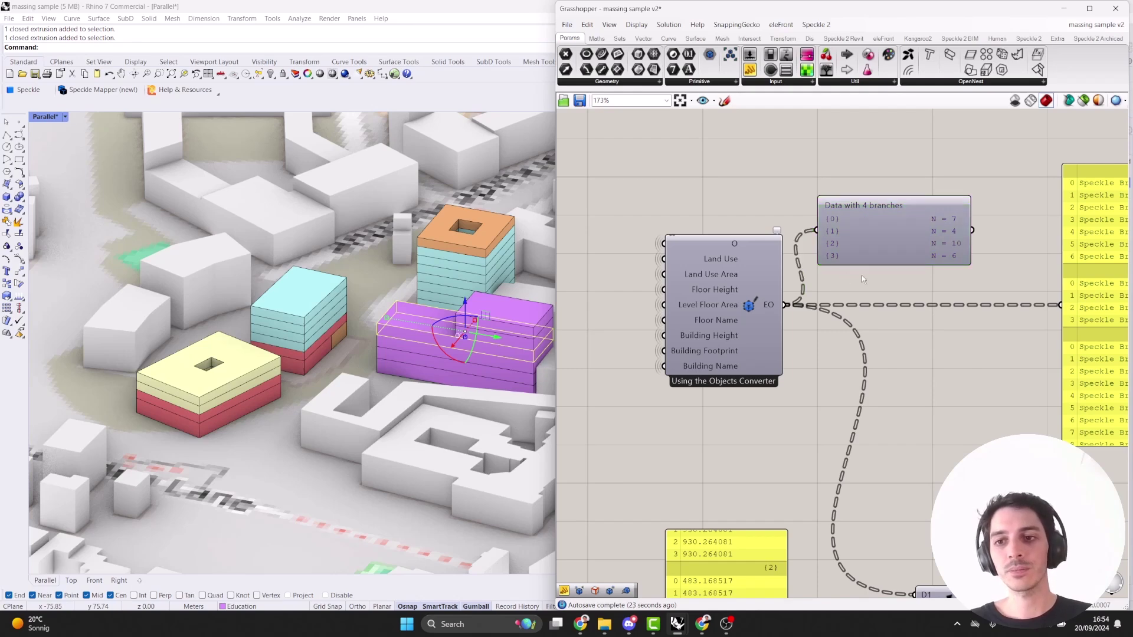
pyautogui.scroll(-5, 861, 275)
pyautogui.moveTo(761, 293); pyautogui.dragTo(855, 178, button='right')
pyautogui.scroll(3, 855, 179)
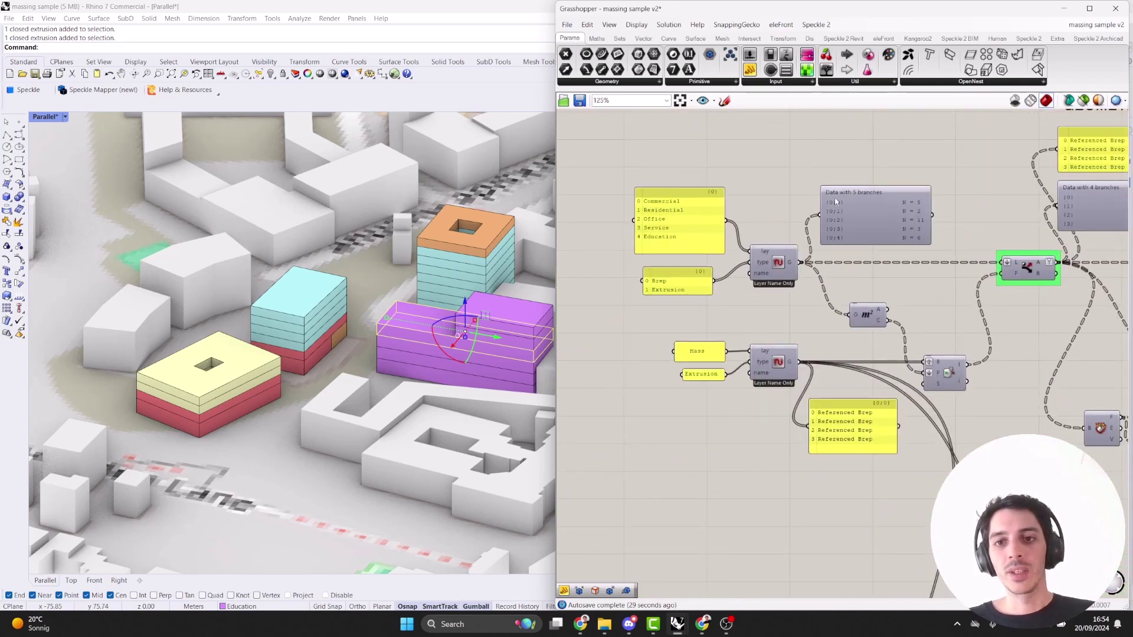
pyautogui.scroll(3, 760, 164)
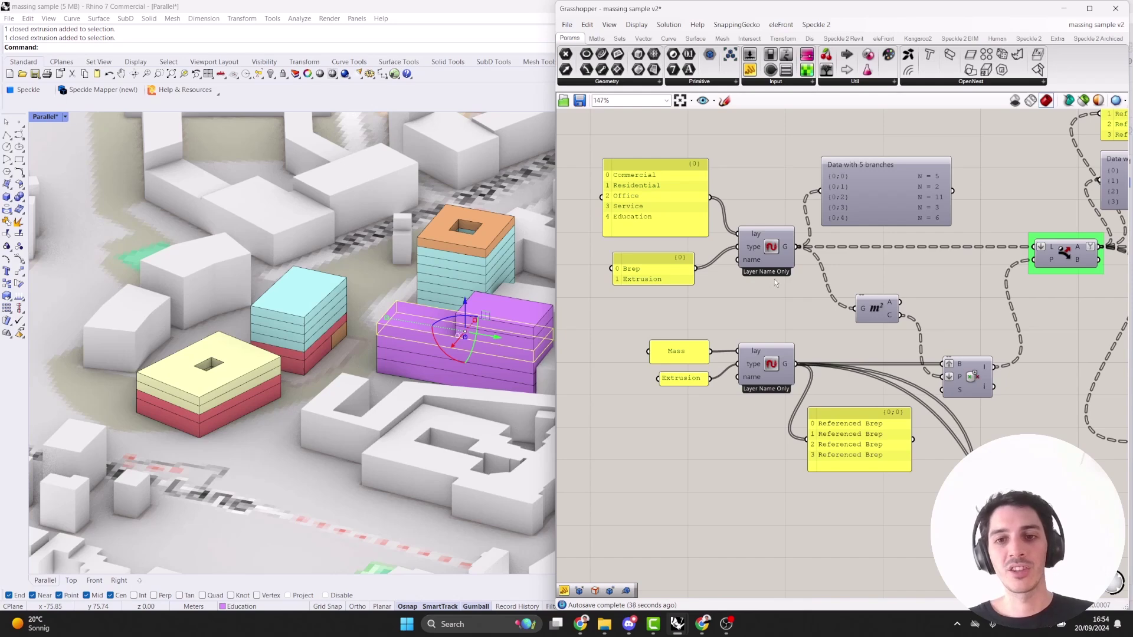
pyautogui.keyDown('ctrl'); pyautogui.keyDown('alt'); pyautogui.click(772, 249); pyautogui.keyUp('alt'); pyautogui.keyUp('ctrl')
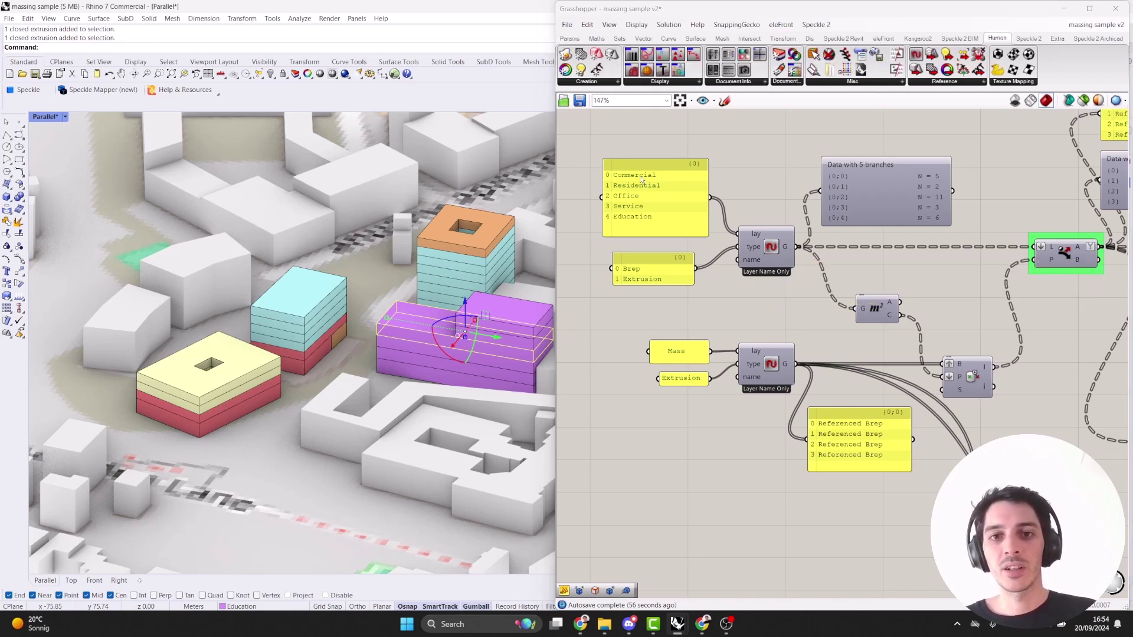
pyautogui.moveTo(787, 252)
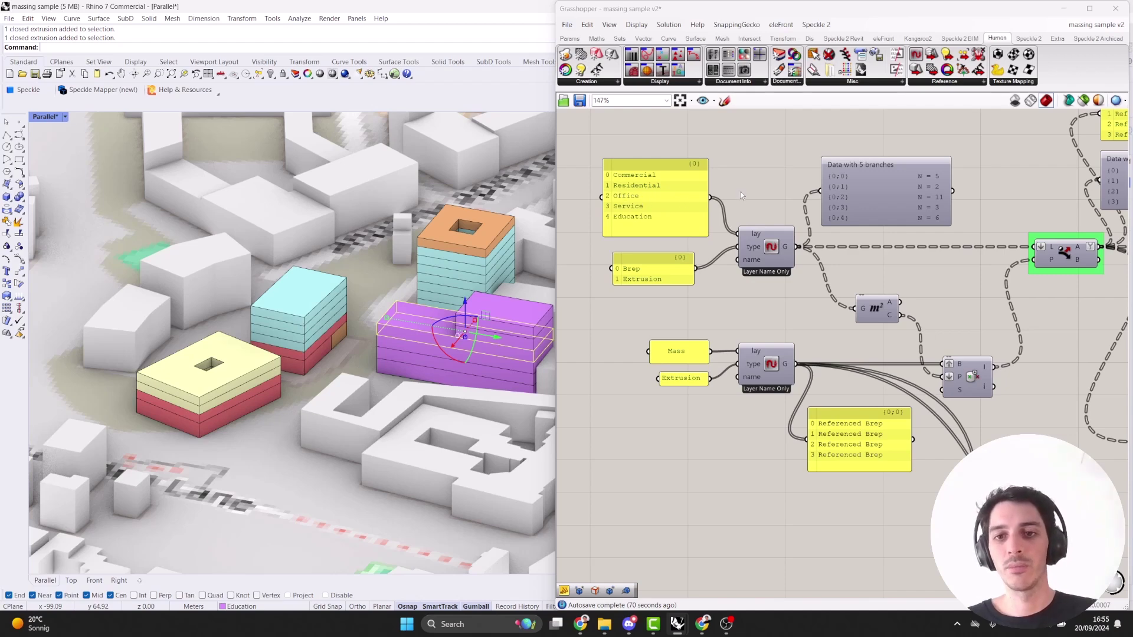
pyautogui.moveTo(737, 282); pyautogui.dragTo(724, 208, button='right')
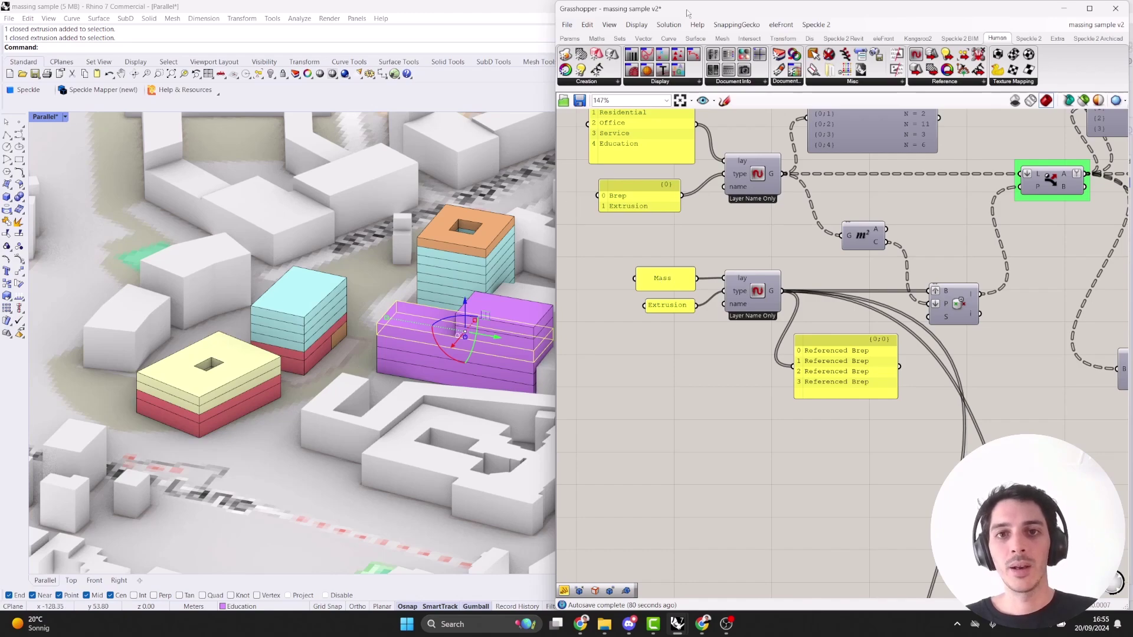
pyautogui.moveTo(977, 9); pyautogui.dragTo(1022, 399)
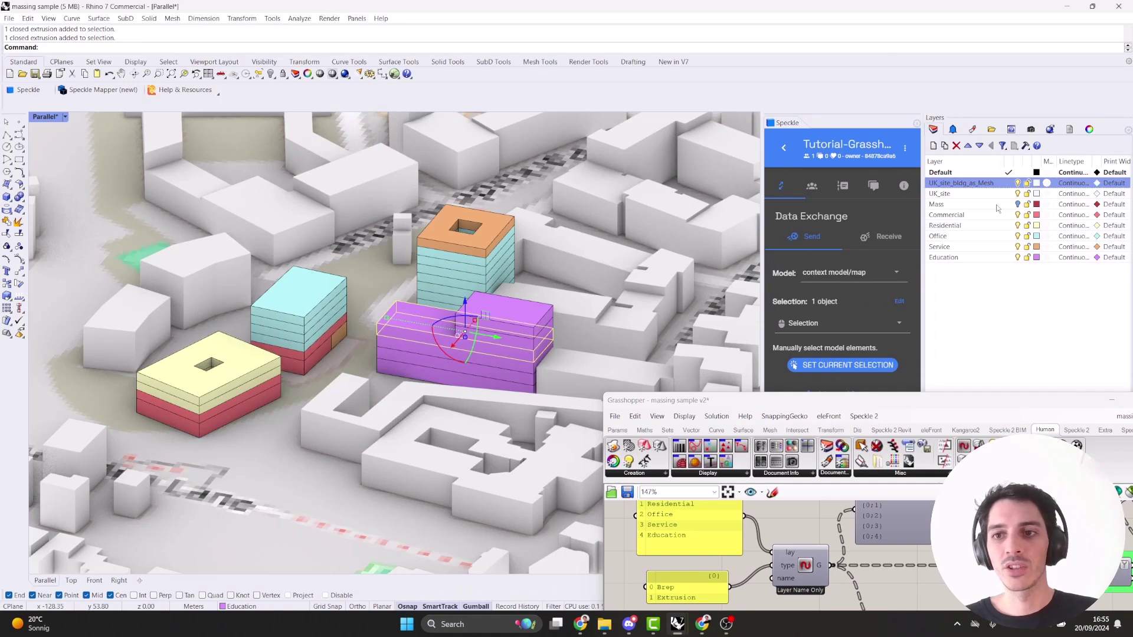
pyautogui.click(1019, 204)
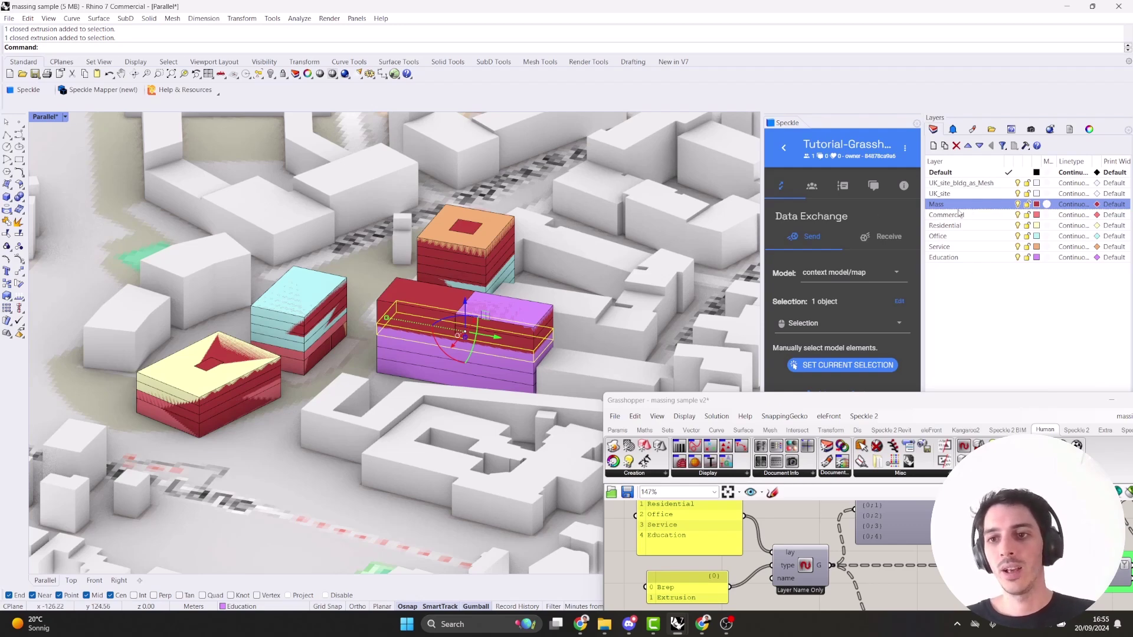
pyautogui.click(1019, 204)
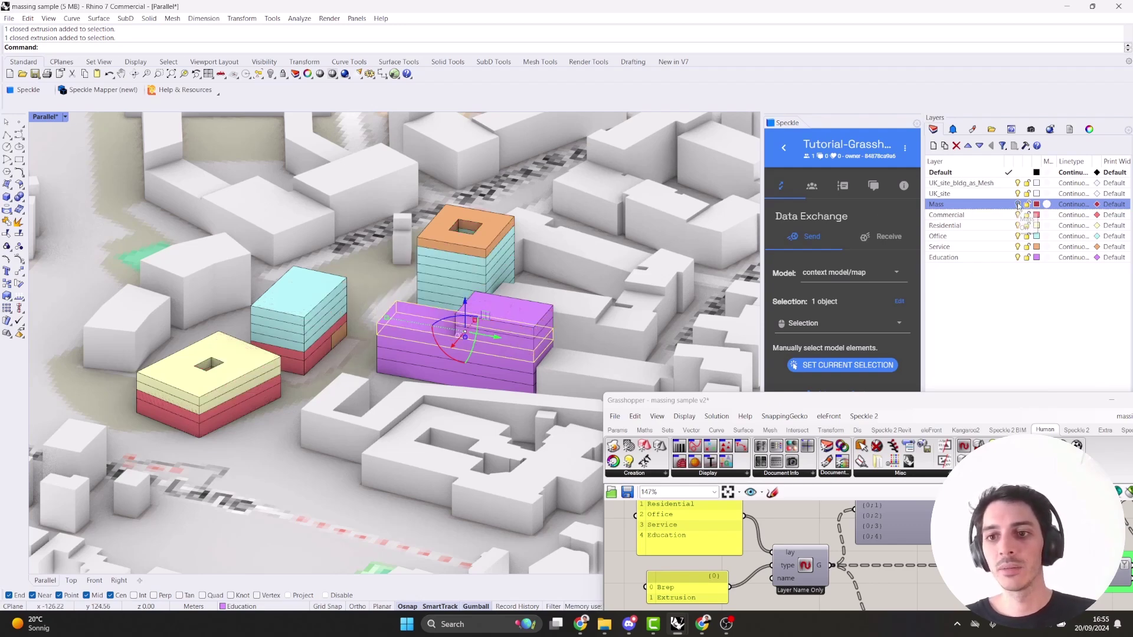
pyautogui.moveTo(909, 396); pyautogui.dragTo(839, 9)
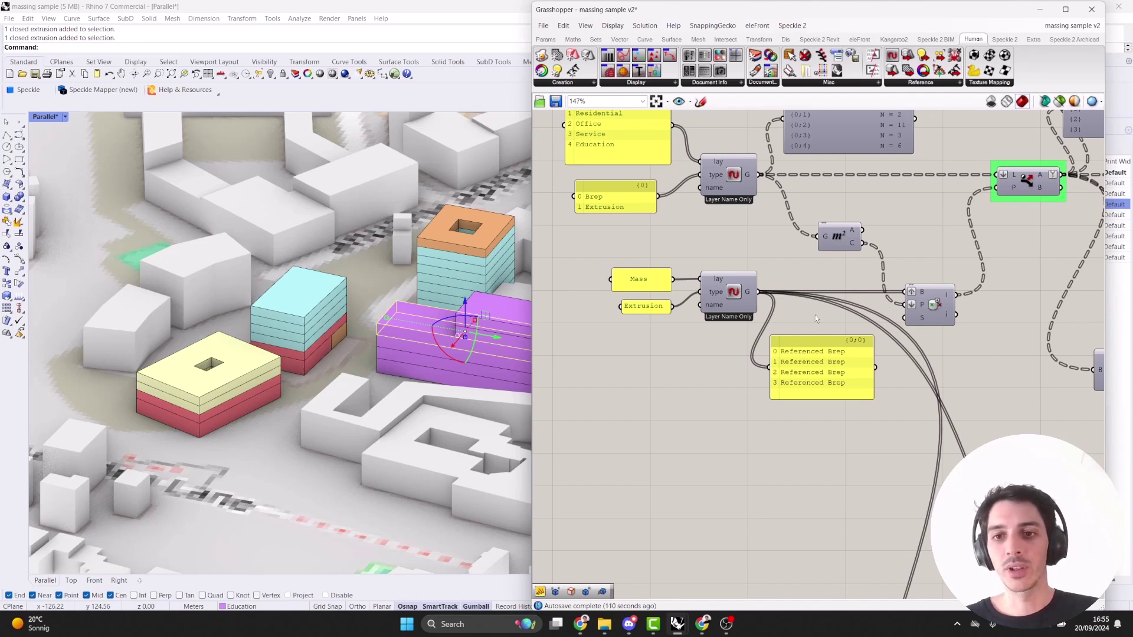
# Bring the GEOMETRY and LAND USE groups into view on the Grasshopper canvas.
pyautogui.moveTo(816, 314); pyautogui.dragTo(681, 364, button='right')
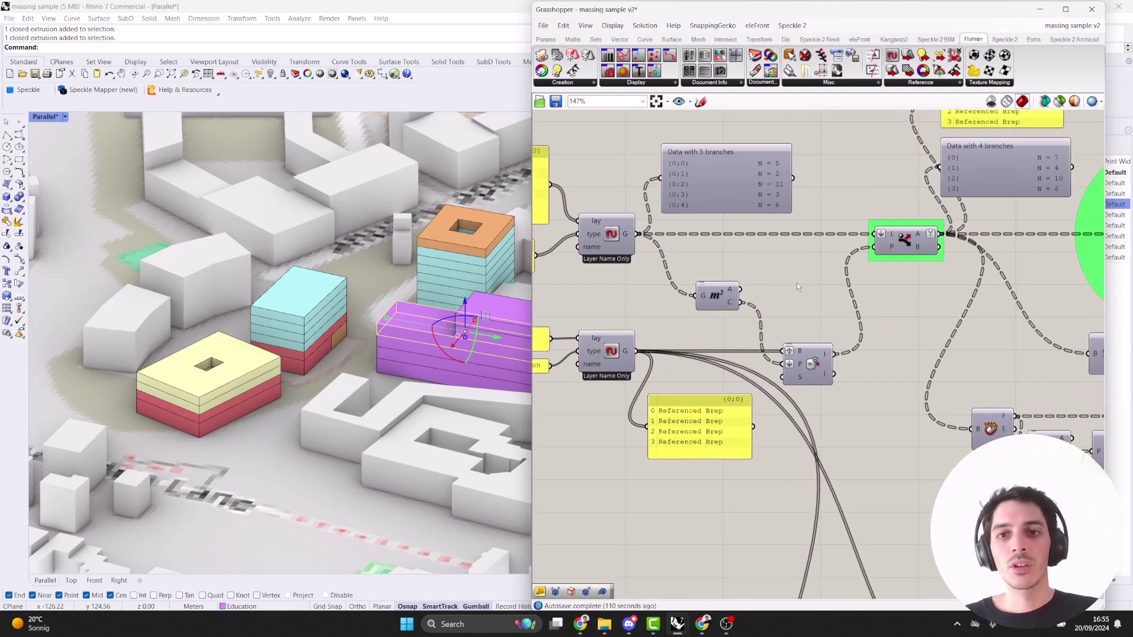
pyautogui.moveTo(641, 253); pyautogui.dragTo(792, 238, button='right')
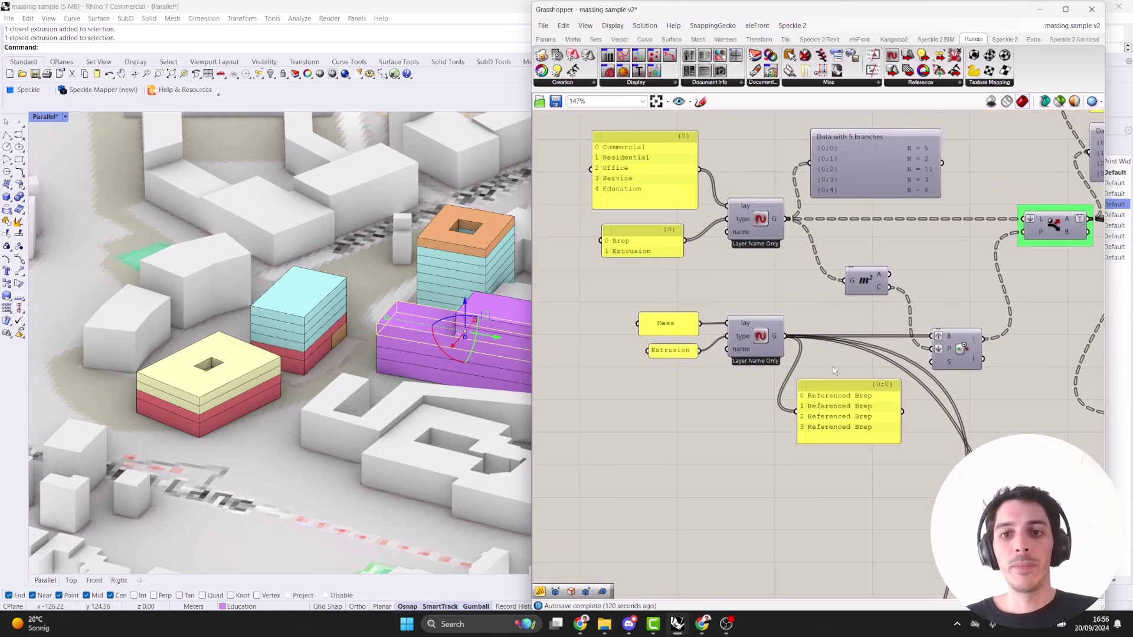
pyautogui.moveTo(891, 465); pyautogui.dragTo(605, 305)
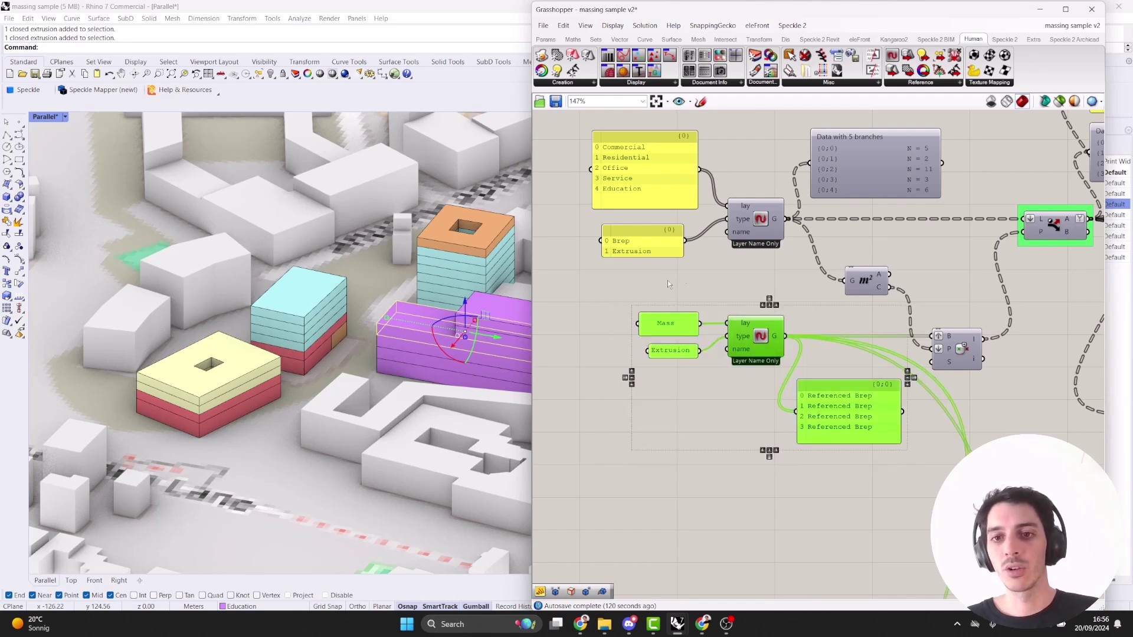
pyautogui.click(760, 265)
pyautogui.moveTo(818, 276); pyautogui.dragTo(773, 319, button='right')
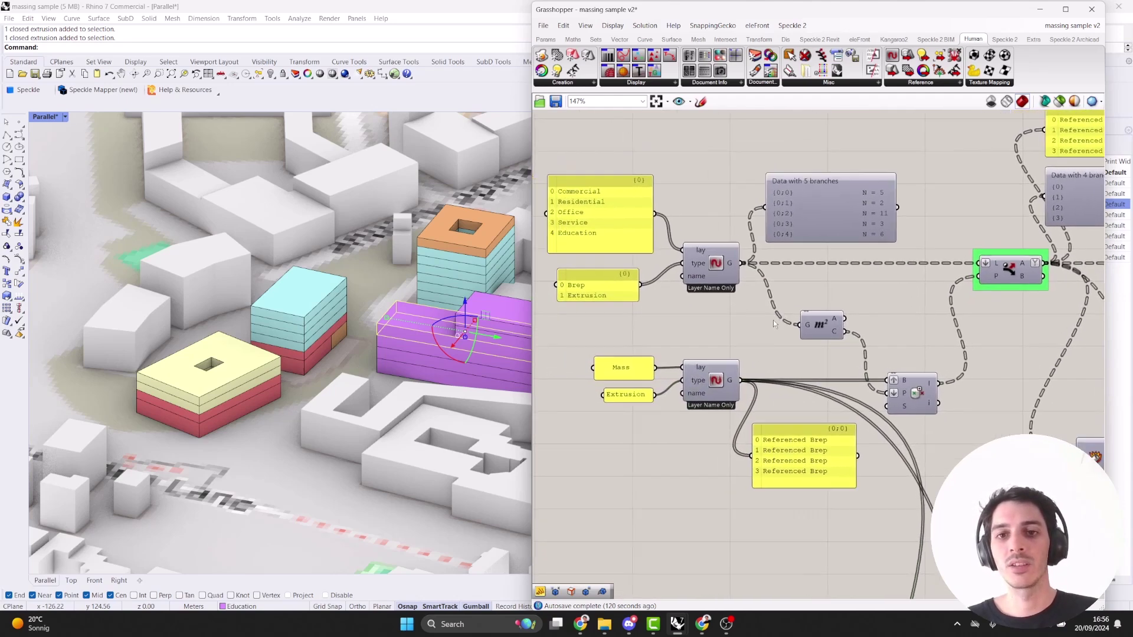
pyautogui.scroll(-2, 720, 295)
pyautogui.moveTo(851, 310); pyautogui.dragTo(796, 301, button='right')
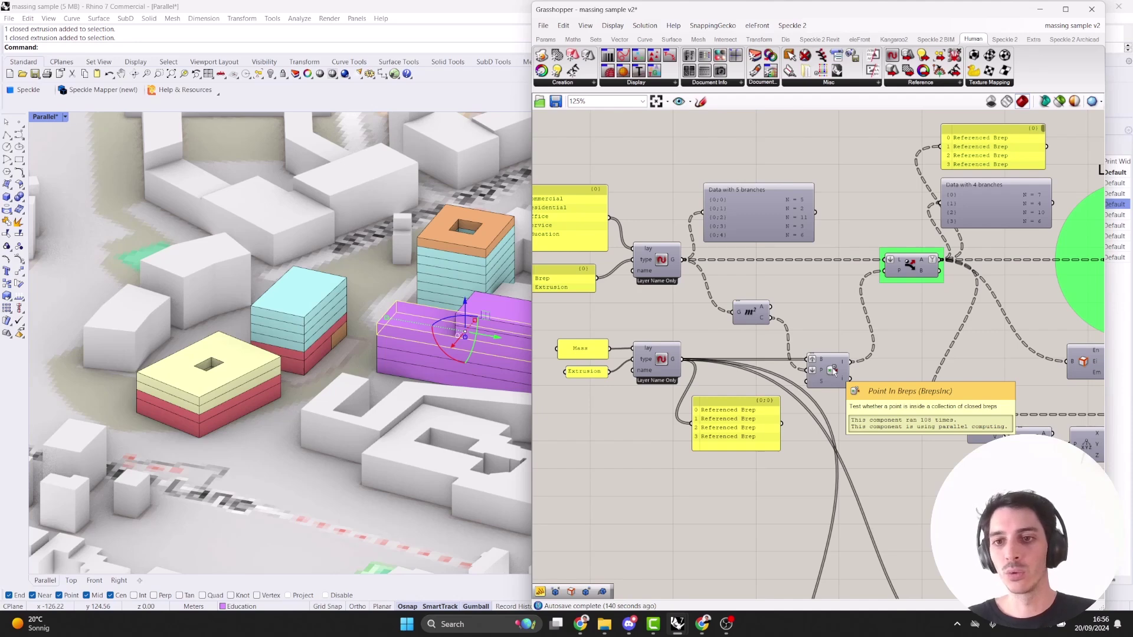
pyautogui.moveTo(900, 259); pyautogui.dragTo(818, 298, button='right')
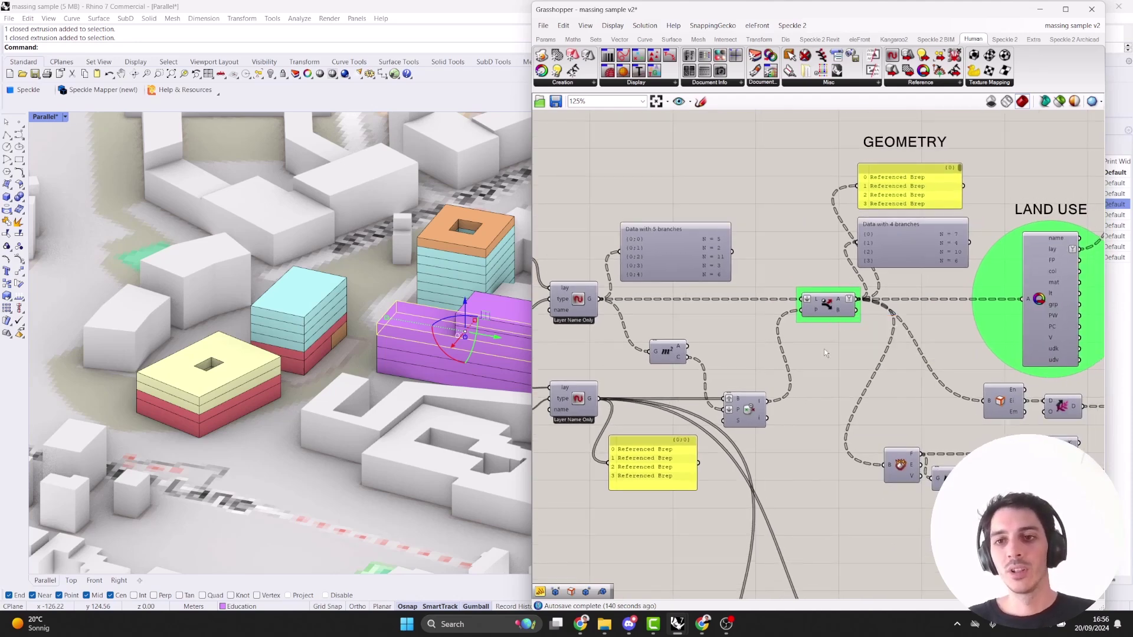
pyautogui.scroll(2, 835, 360)
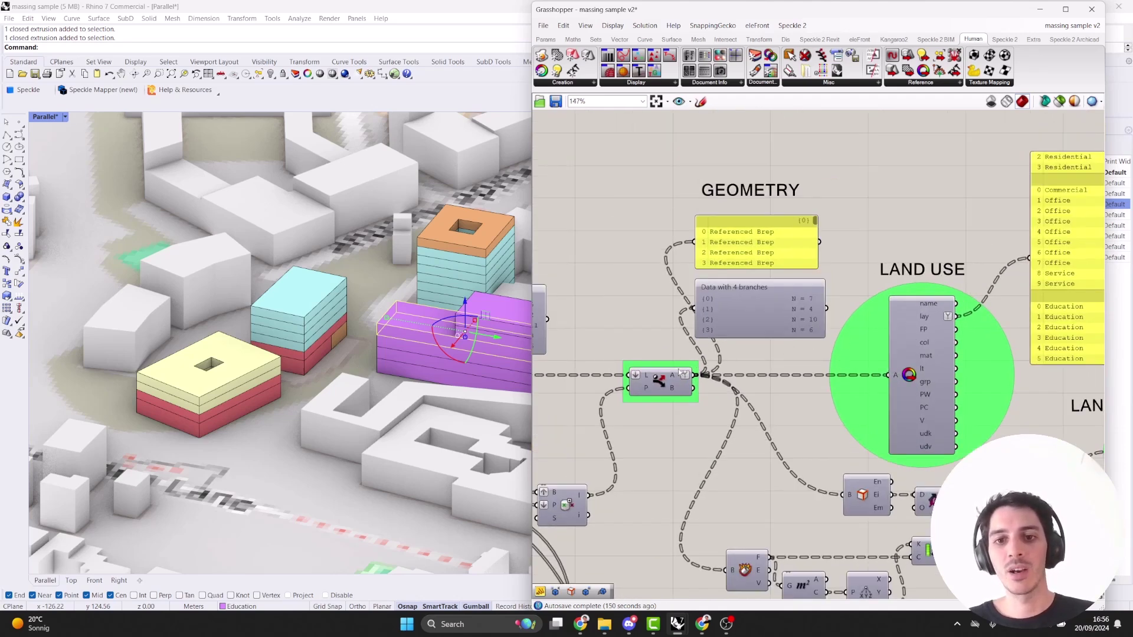
# Drag the Referenced Brep panel taller so every land-use branch is listed.
pyautogui.moveTo(674, 378)
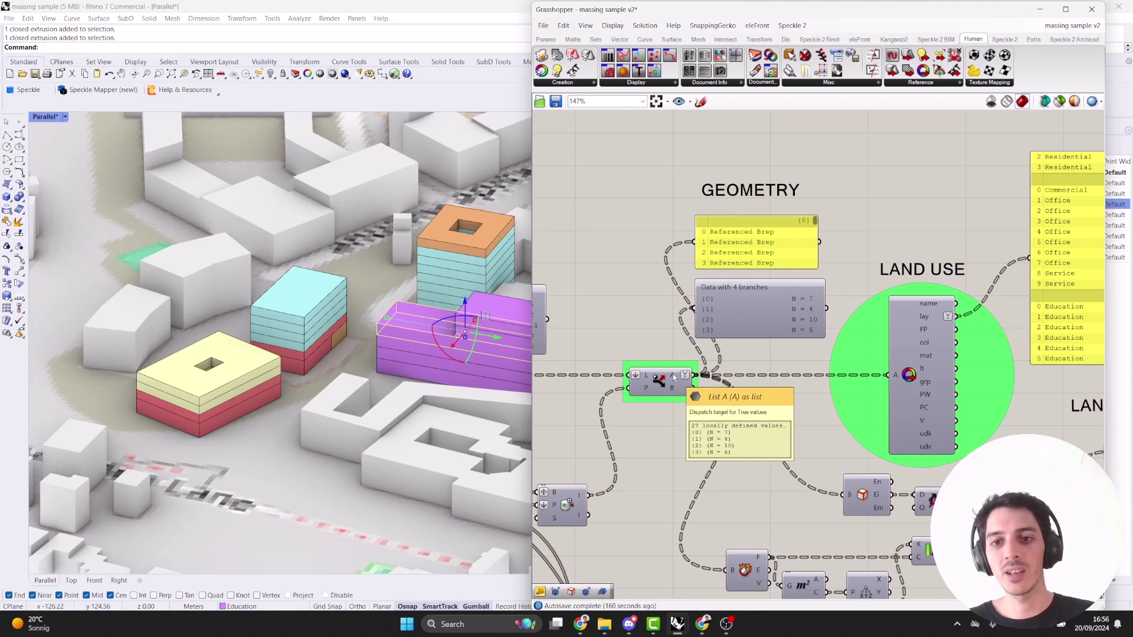
pyautogui.moveTo(710, 333)
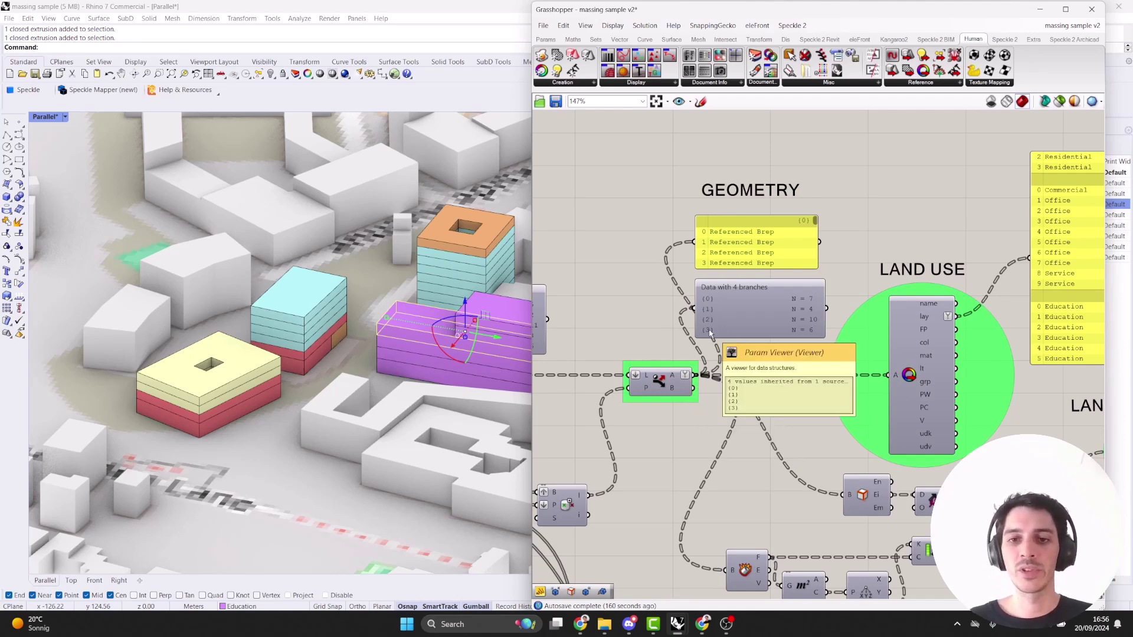
pyautogui.moveTo(715, 259); pyautogui.dragTo(726, 397)
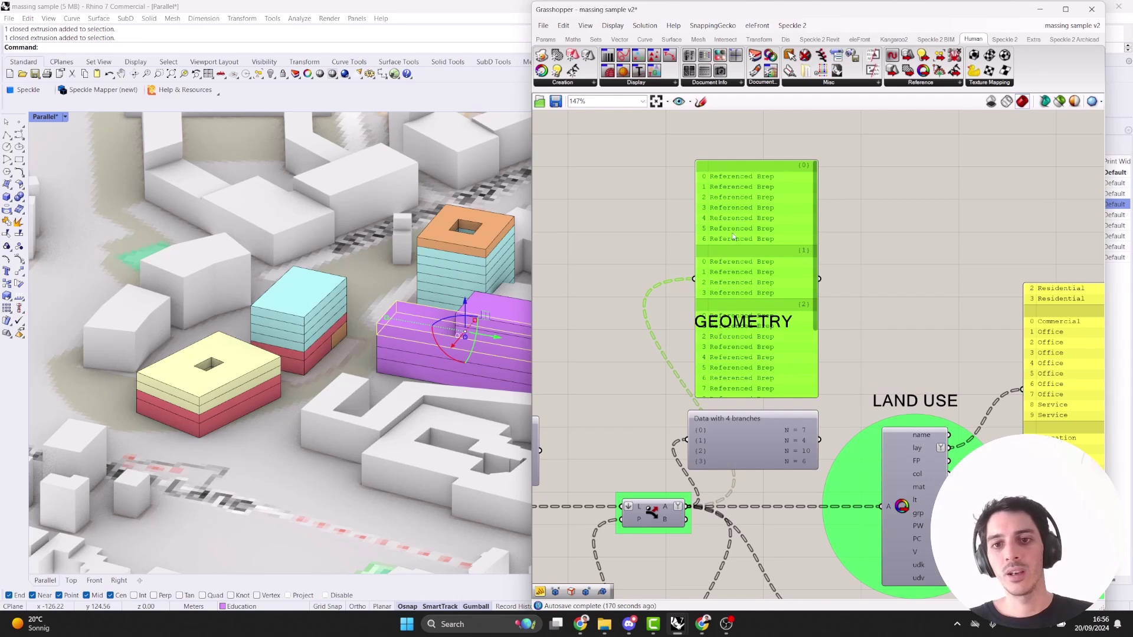
pyautogui.scroll(-1, 846, 267)
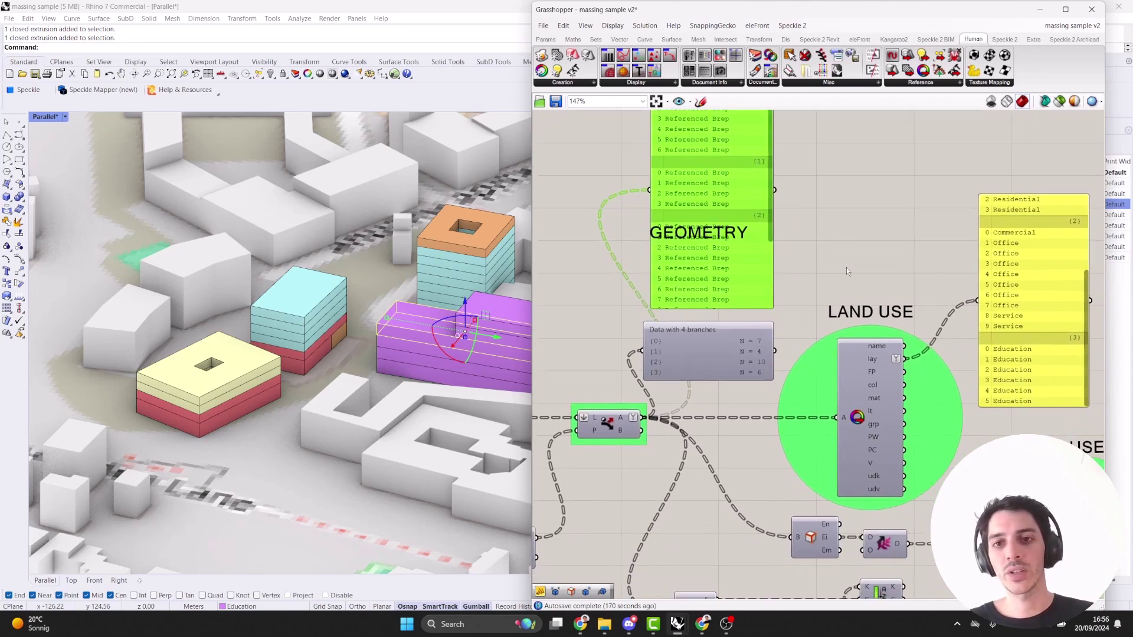
pyautogui.moveTo(830, 261); pyautogui.dragTo(710, 152, button='right')
pyautogui.click(740, 292)
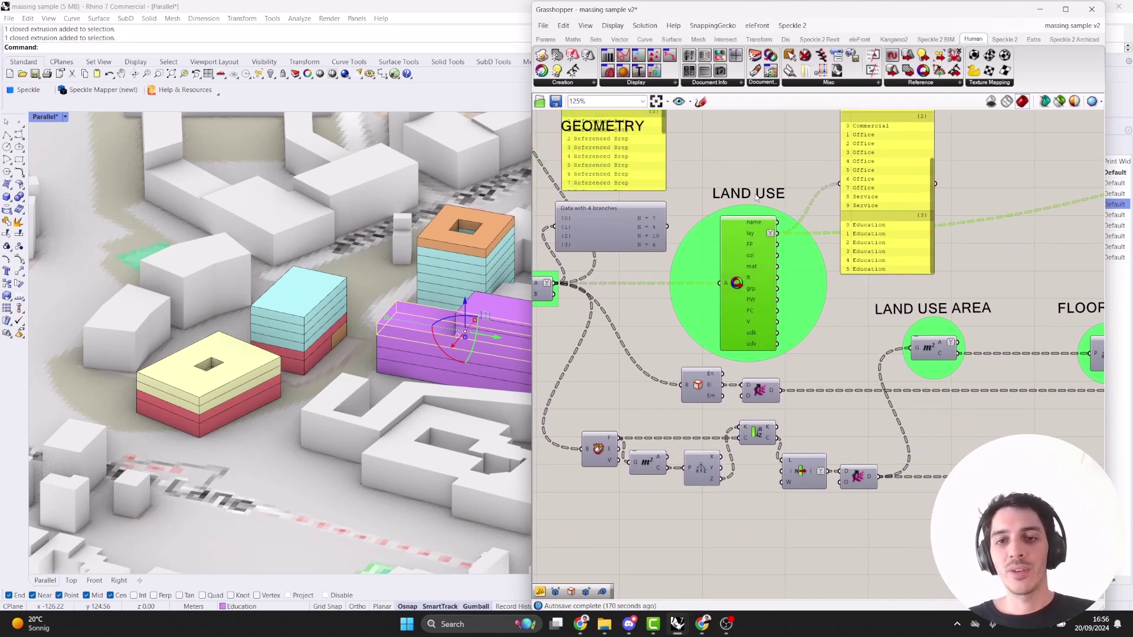
pyautogui.moveTo(761, 193); pyautogui.dragTo(765, 193)
pyautogui.moveTo(760, 192); pyautogui.dragTo(766, 247, button='right')
pyautogui.moveTo(760, 253); pyautogui.dragTo(759, 255)
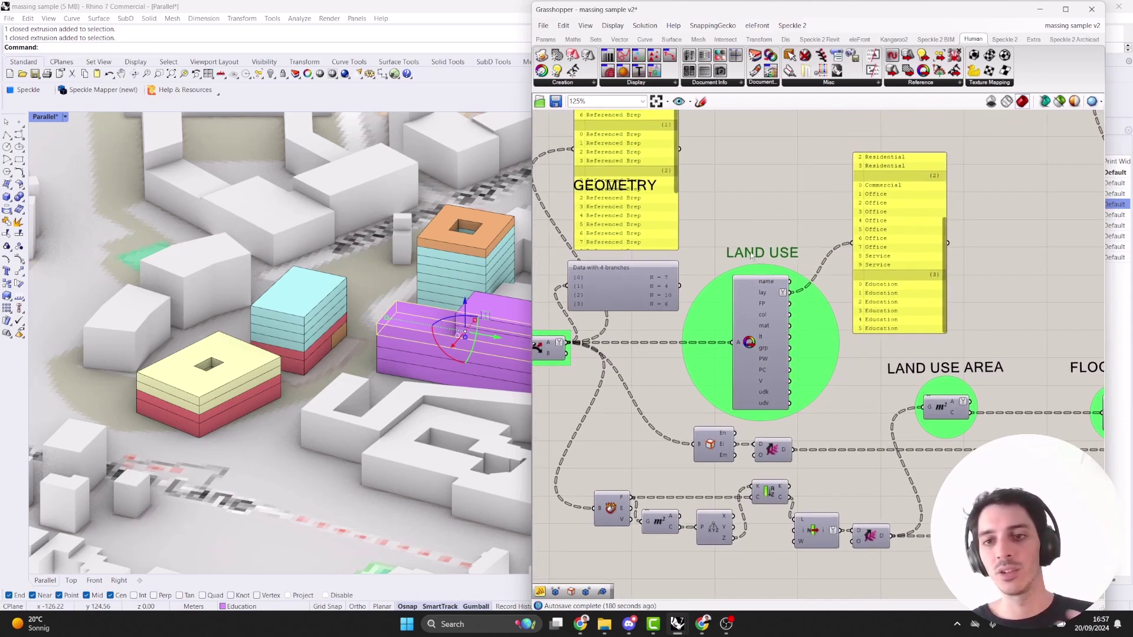
pyautogui.moveTo(761, 192); pyautogui.dragTo(761, 214, button='right')
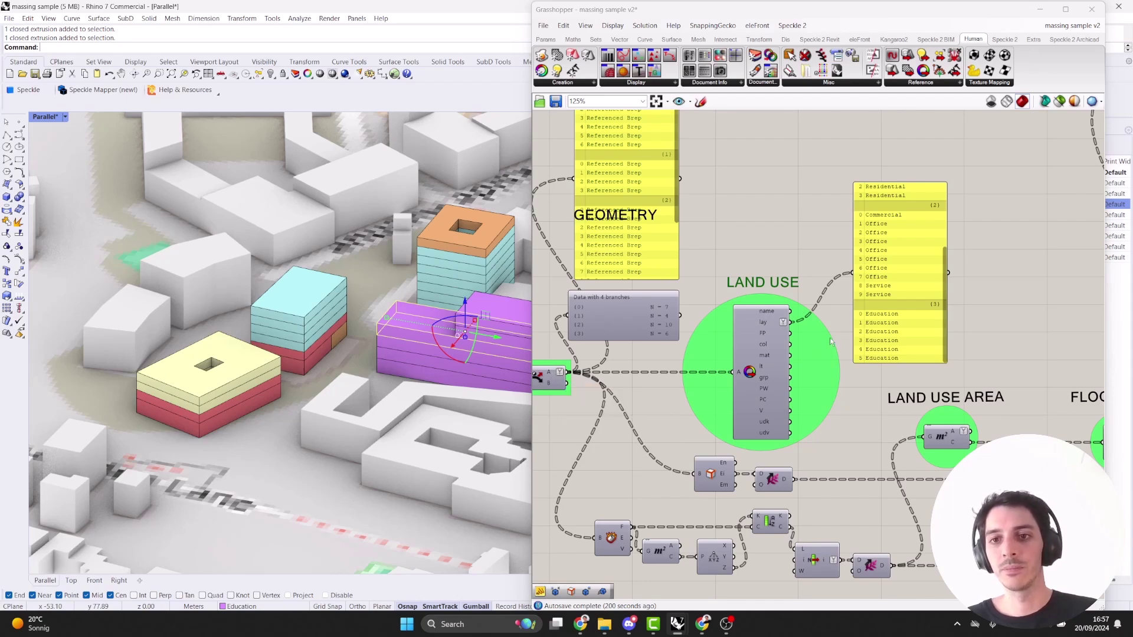
pyautogui.moveTo(943, 282); pyautogui.dragTo(944, 216)
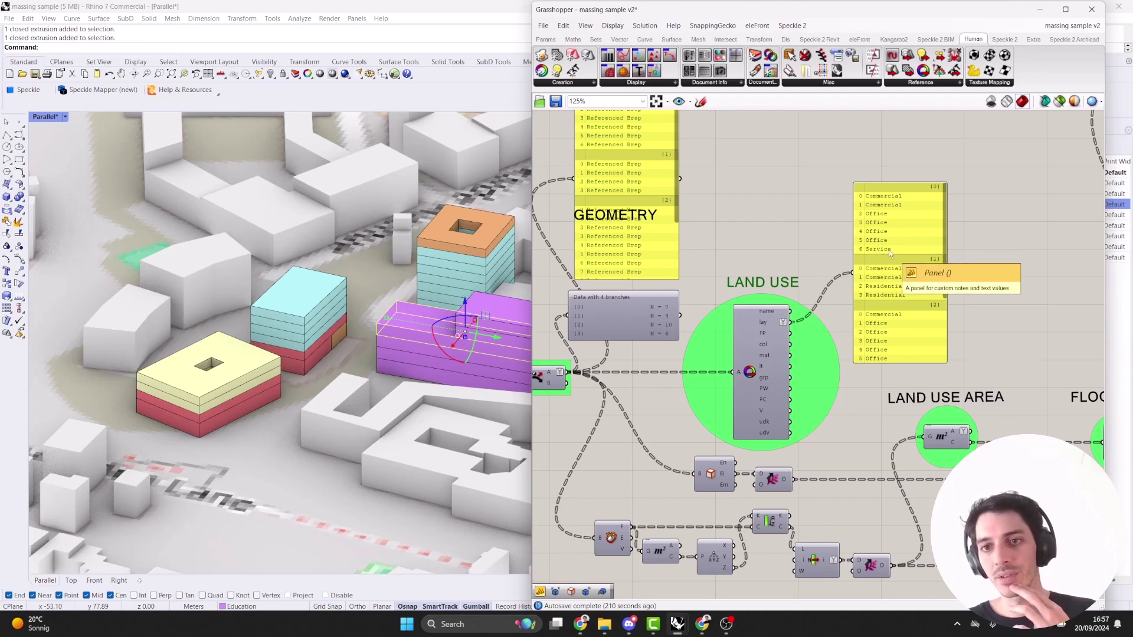
pyautogui.scroll(-3, 936, 267)
pyautogui.scroll(-1, 936, 271)
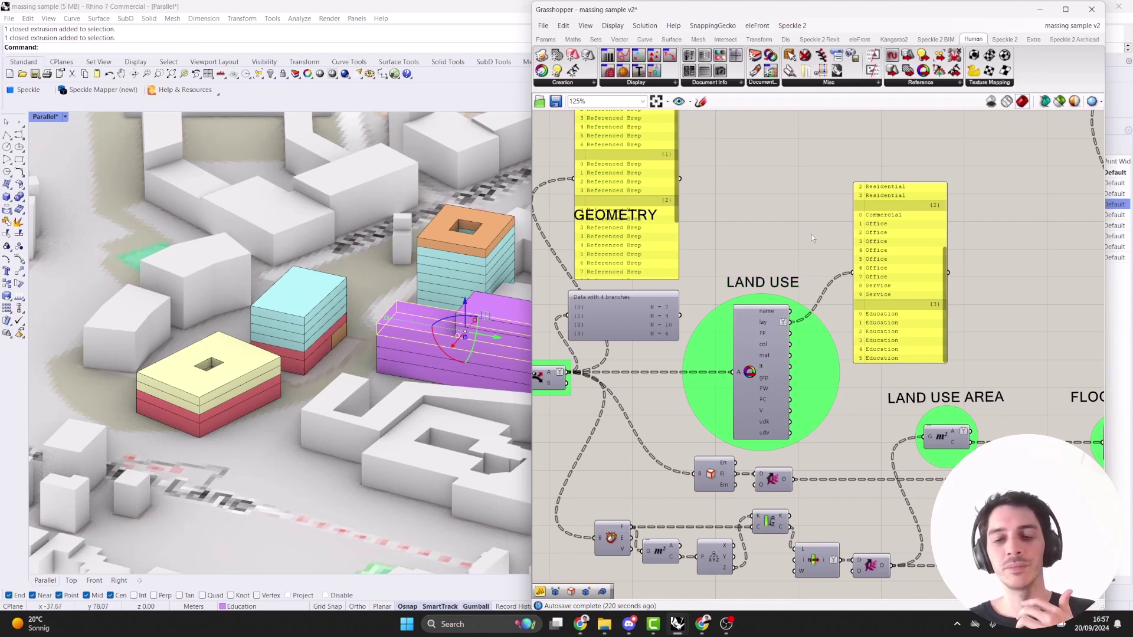
pyautogui.moveTo(833, 234); pyautogui.dragTo(807, 270, button='right')
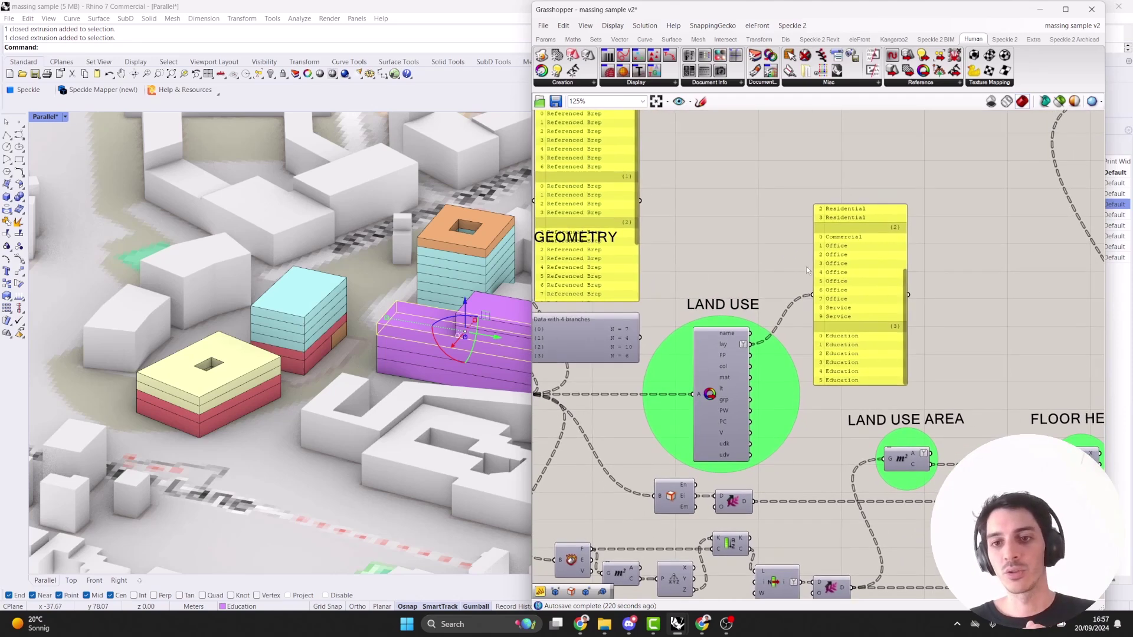
pyautogui.moveTo(731, 216); pyautogui.dragTo(784, 206, button='right')
pyautogui.scroll(-1, 780, 237)
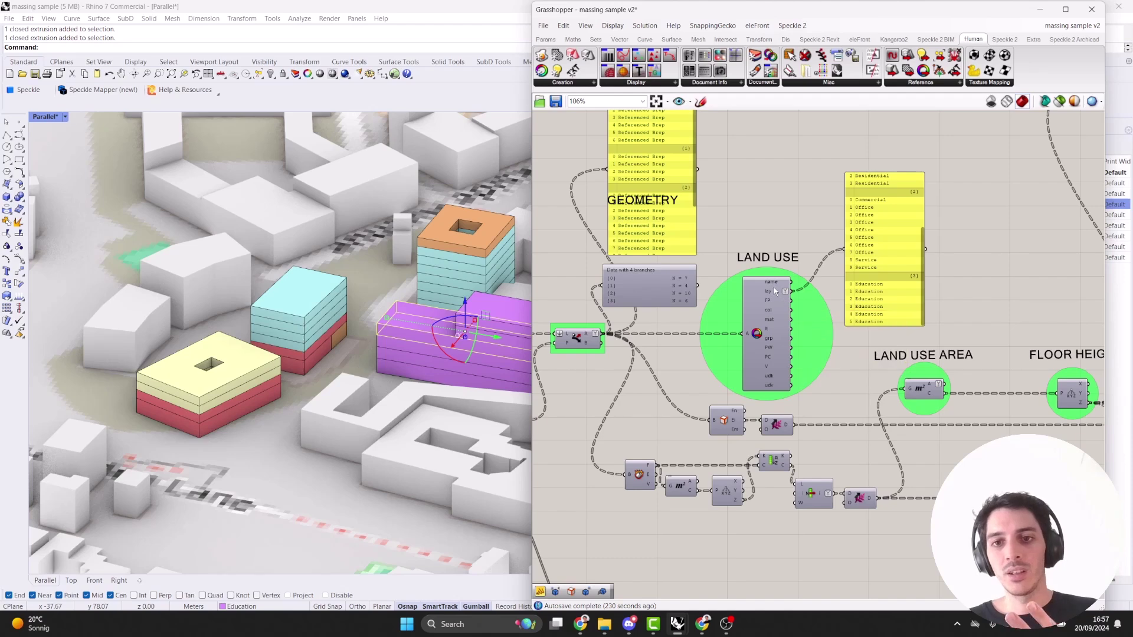
pyautogui.moveTo(768, 217); pyautogui.dragTo(759, 170, button='right')
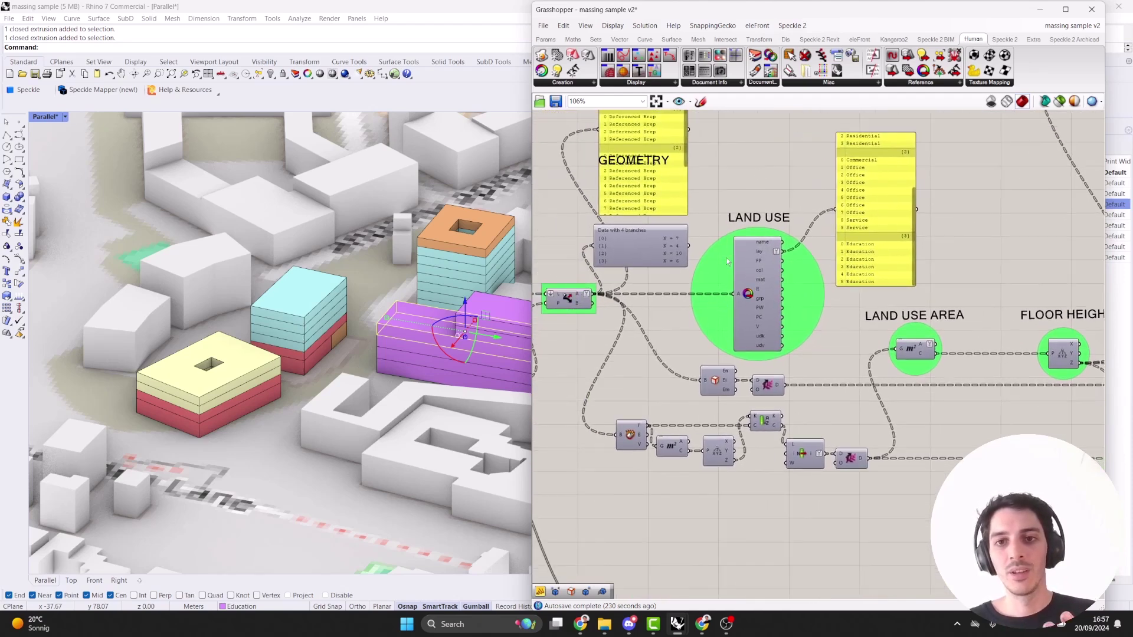
# Inspect the BUILDING NAME, LAND USE AREA and FLOOR HEIGHT component groups on the canvas.
pyautogui.moveTo(753, 271); pyautogui.dragTo(717, 188, button='right')
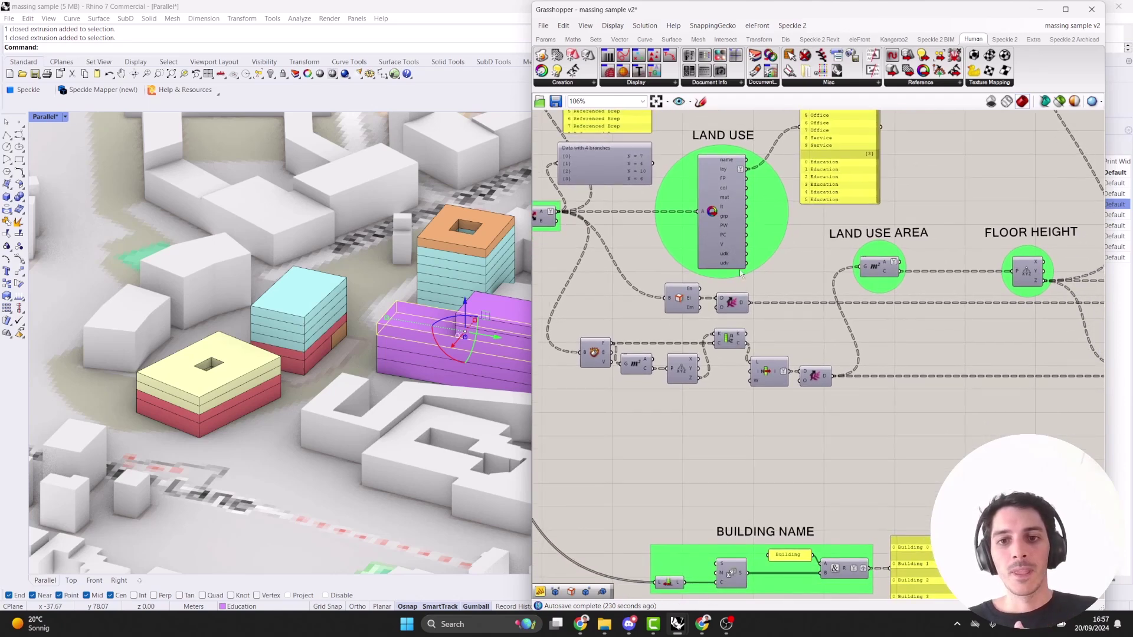
pyautogui.moveTo(850, 410); pyautogui.dragTo(587, 301)
pyautogui.click(647, 412)
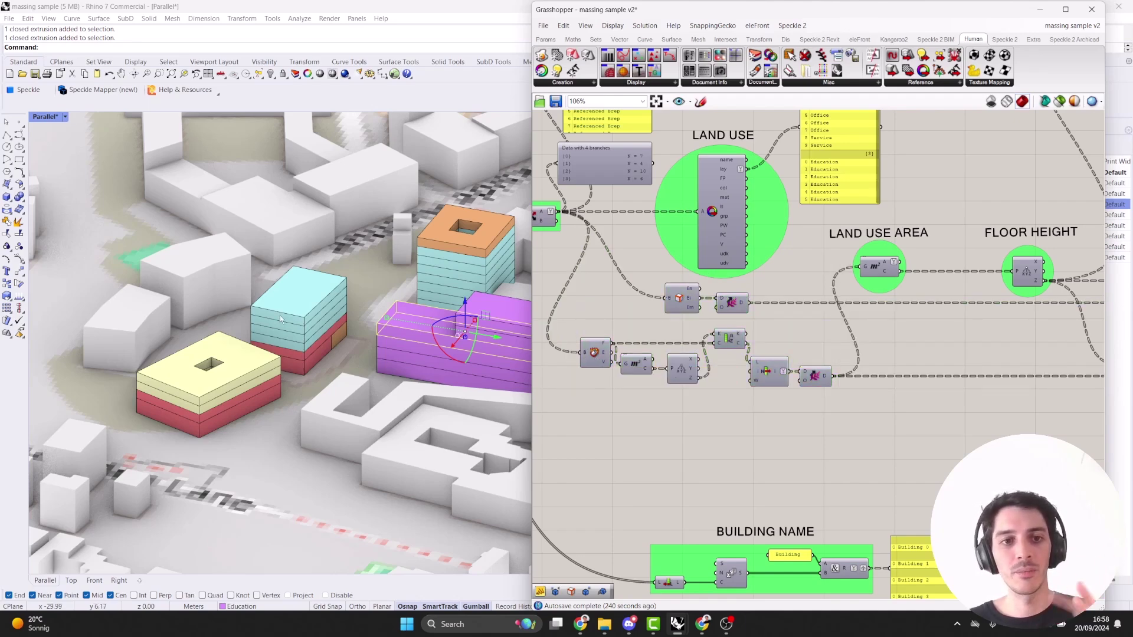
pyautogui.click(883, 270)
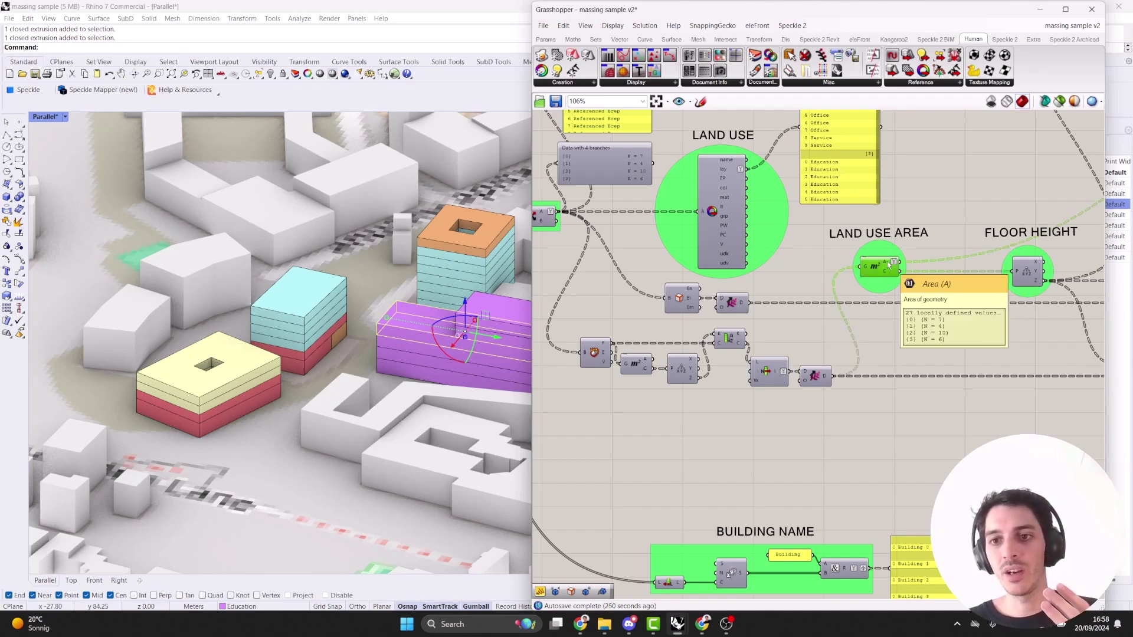
pyautogui.moveTo(968, 325); pyautogui.dragTo(791, 354, button='right')
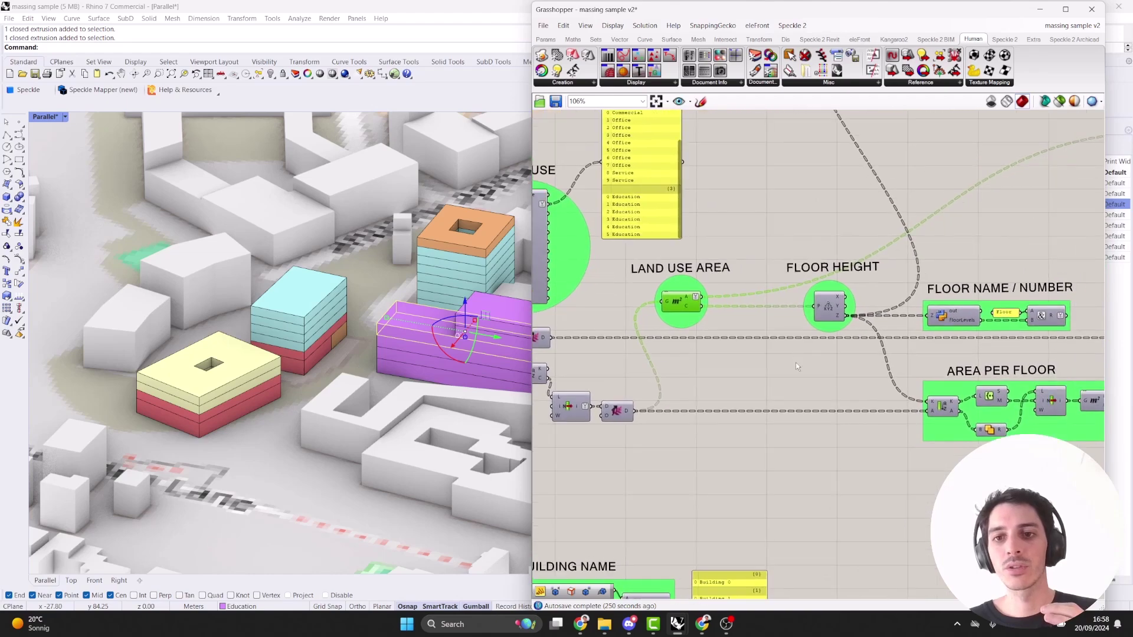
pyautogui.scroll(-2, 746, 316)
pyautogui.scroll(4, 788, 246)
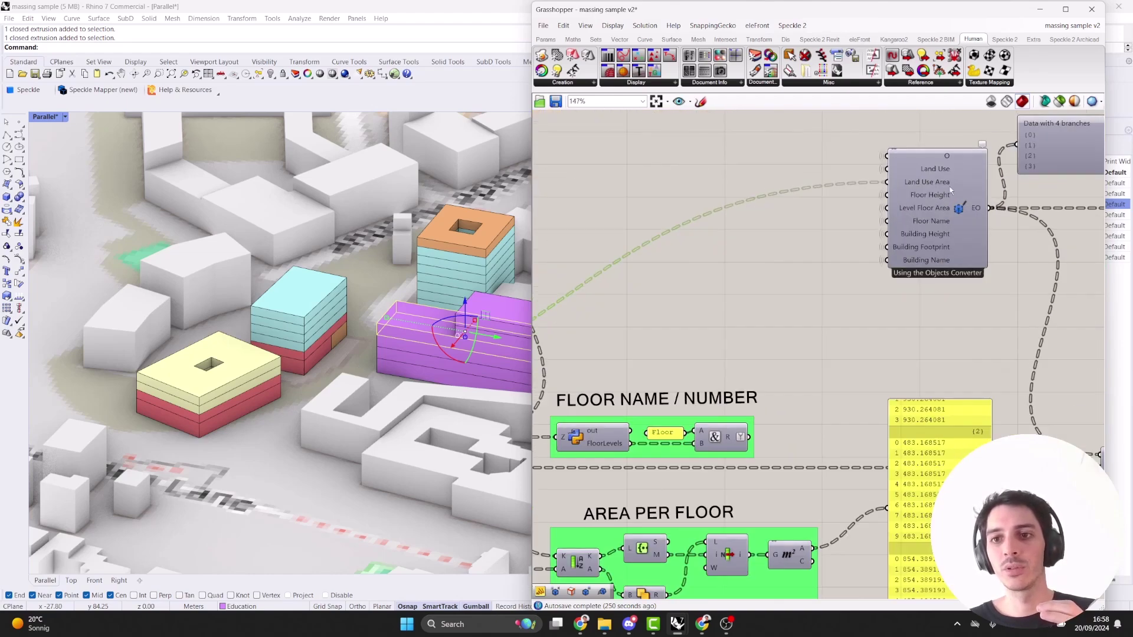
pyautogui.scroll(-3, 878, 210)
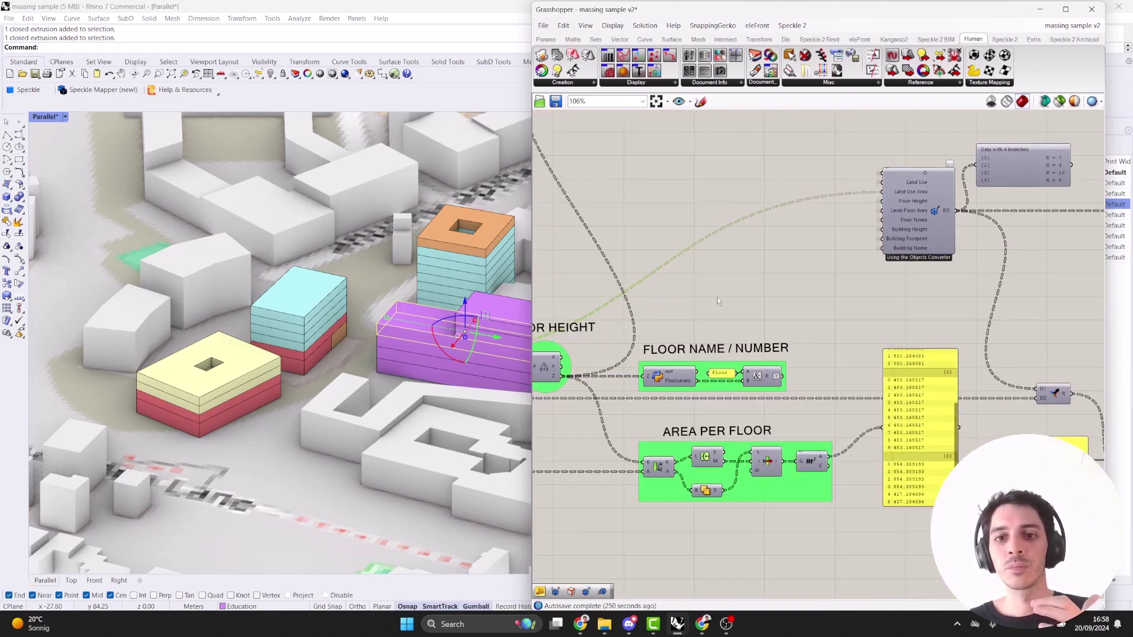
pyautogui.moveTo(717, 297); pyautogui.dragTo(968, 218, button='right')
pyautogui.click(810, 280)
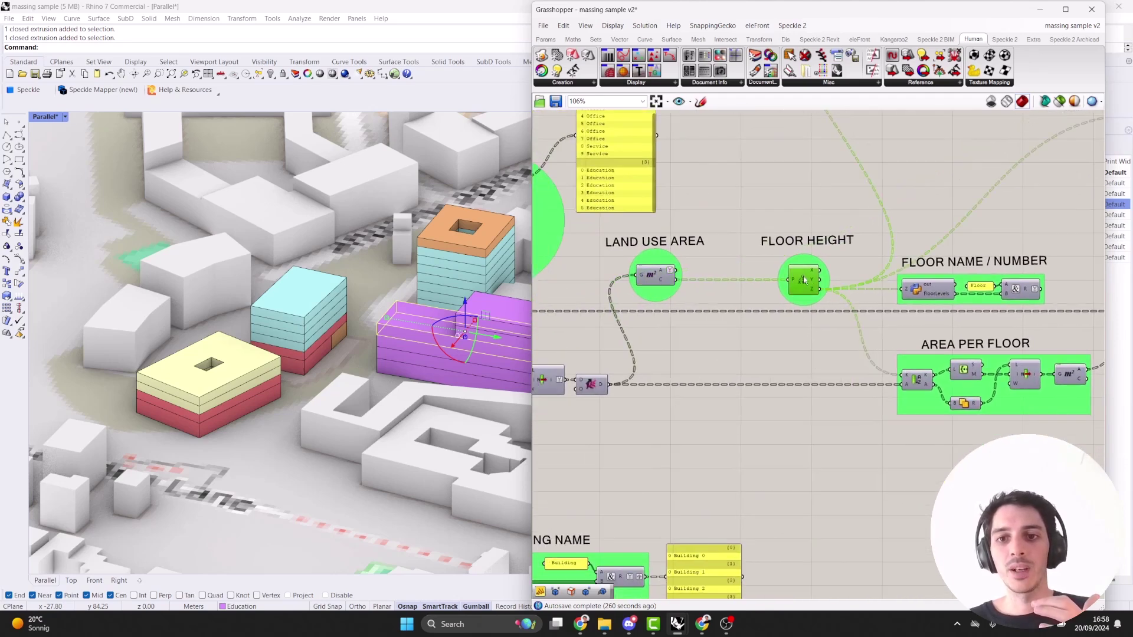
# Wire the Concatenate output into the Objects Converter's Floor Name input.
pyautogui.moveTo(839, 328); pyautogui.dragTo(726, 359, button='right')
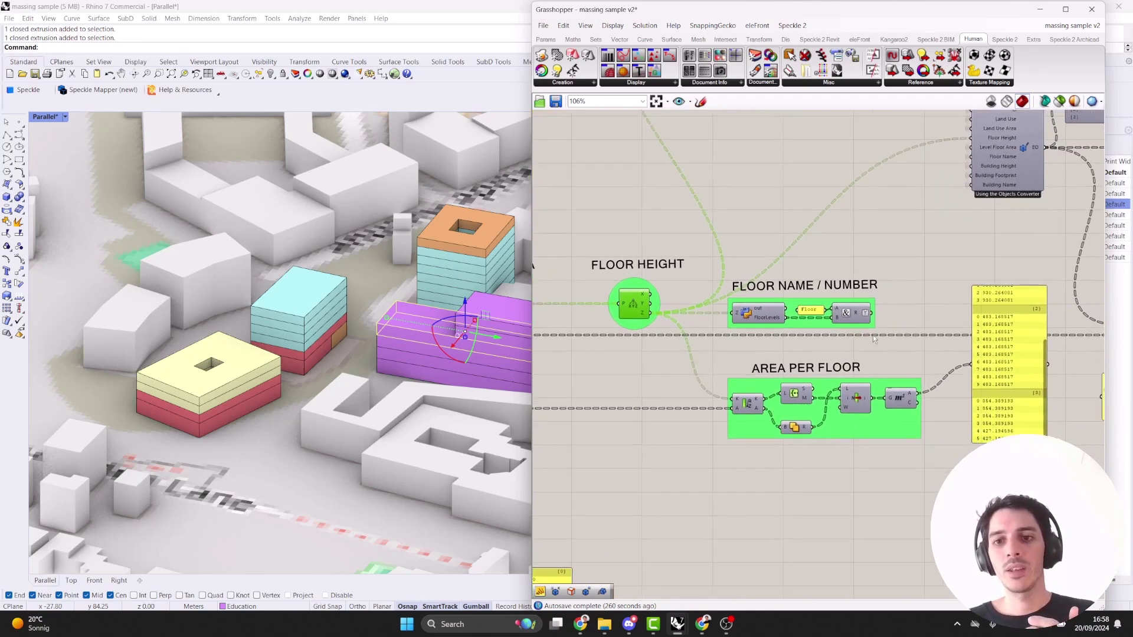
pyautogui.click(885, 347)
pyautogui.moveTo(876, 343); pyautogui.dragTo(885, 322)
pyautogui.moveTo(863, 318)
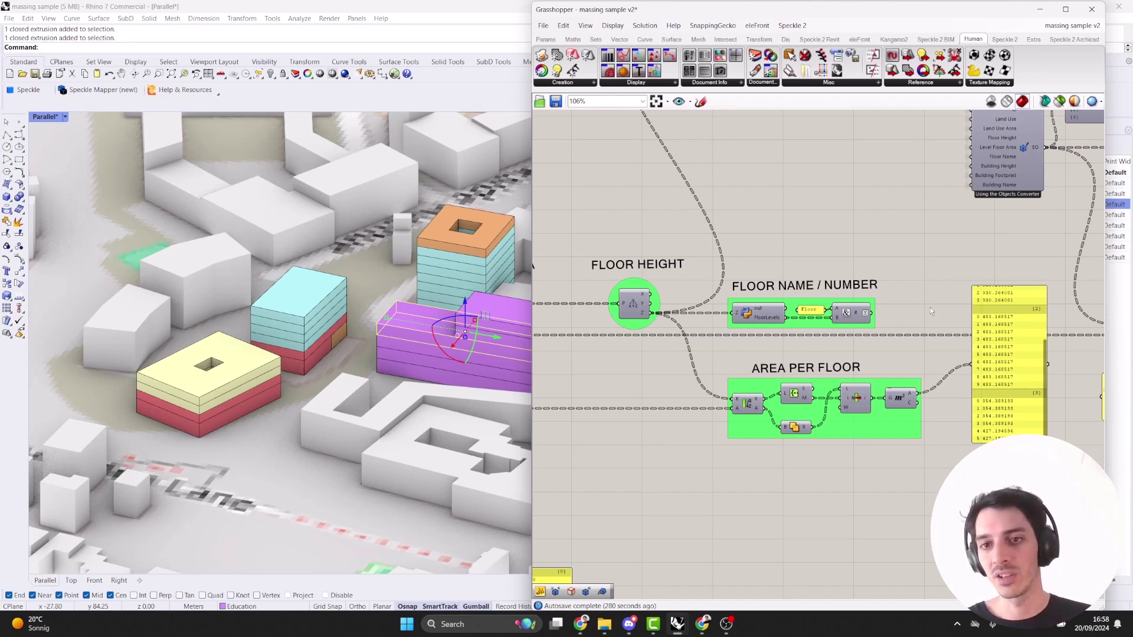
pyautogui.moveTo(920, 263); pyautogui.dragTo(888, 290, button='right')
pyautogui.moveTo(838, 340); pyautogui.dragTo(940, 184)
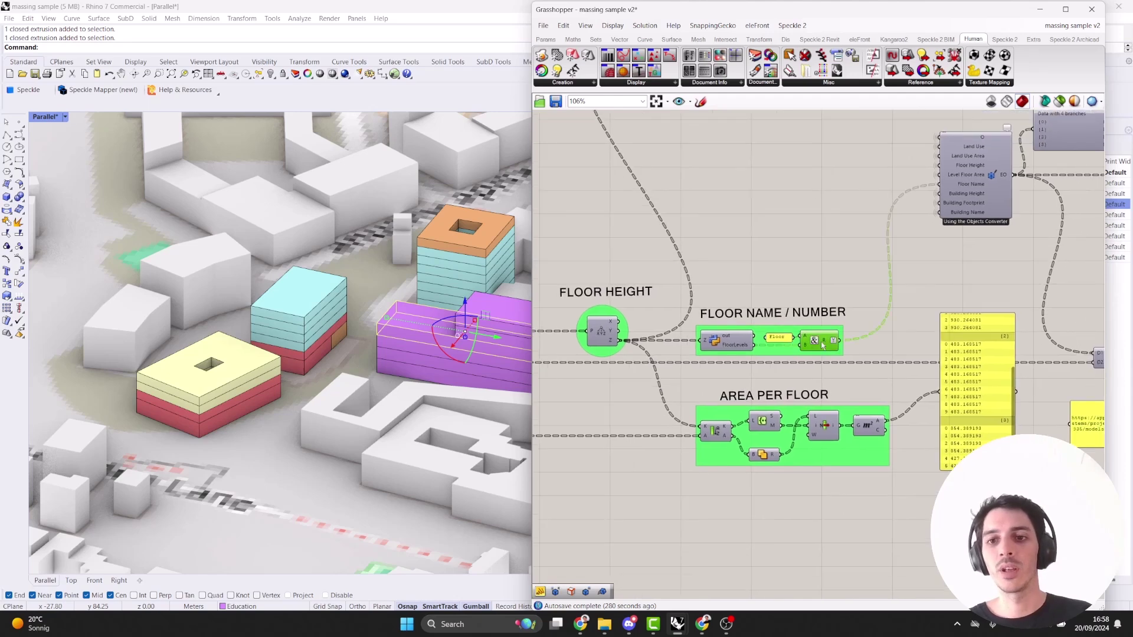
# Check the AREA PER FLOOR group across the zoomed-out definition.
pyautogui.scroll(3, 971, 183)
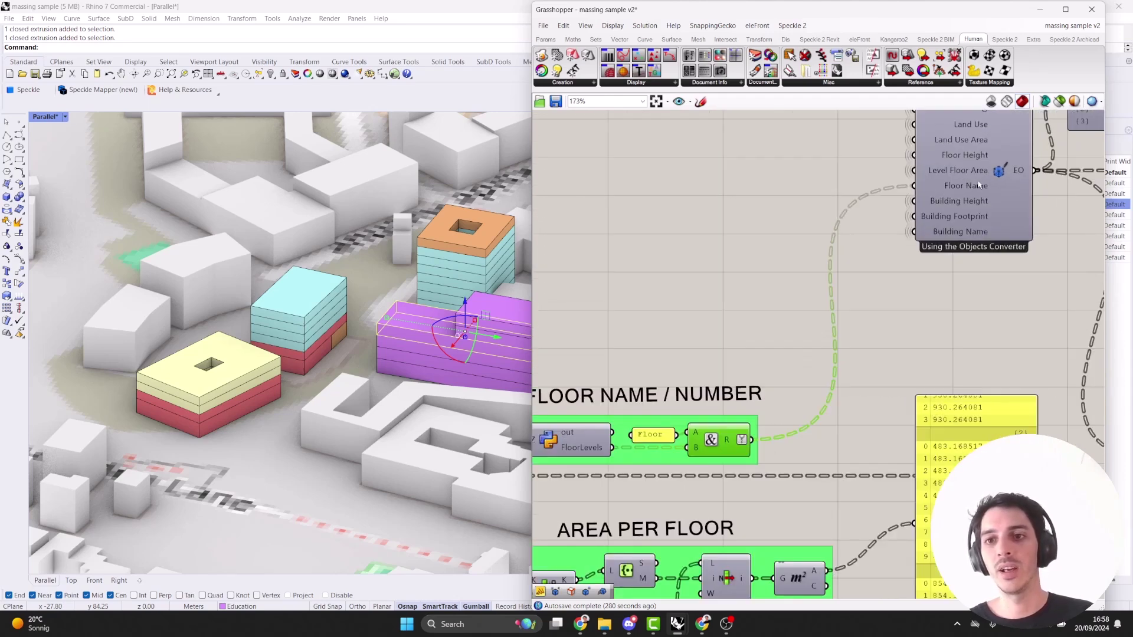
pyautogui.scroll(-5, 990, 183)
pyautogui.moveTo(758, 284); pyautogui.dragTo(872, 167, button='right')
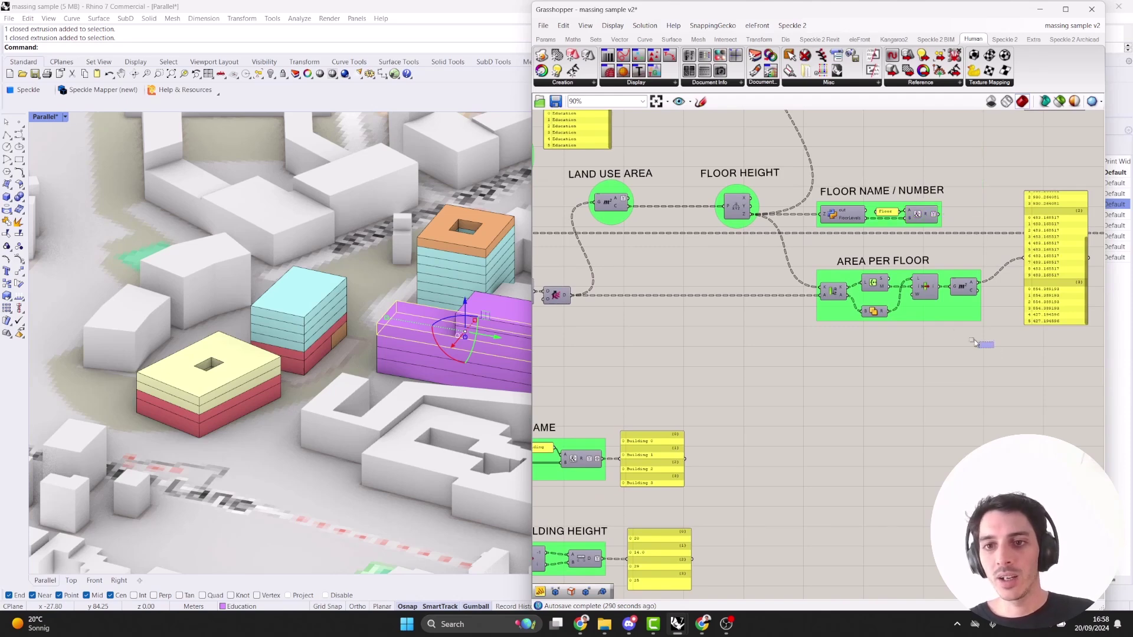
pyautogui.moveTo(994, 347); pyautogui.dragTo(798, 244)
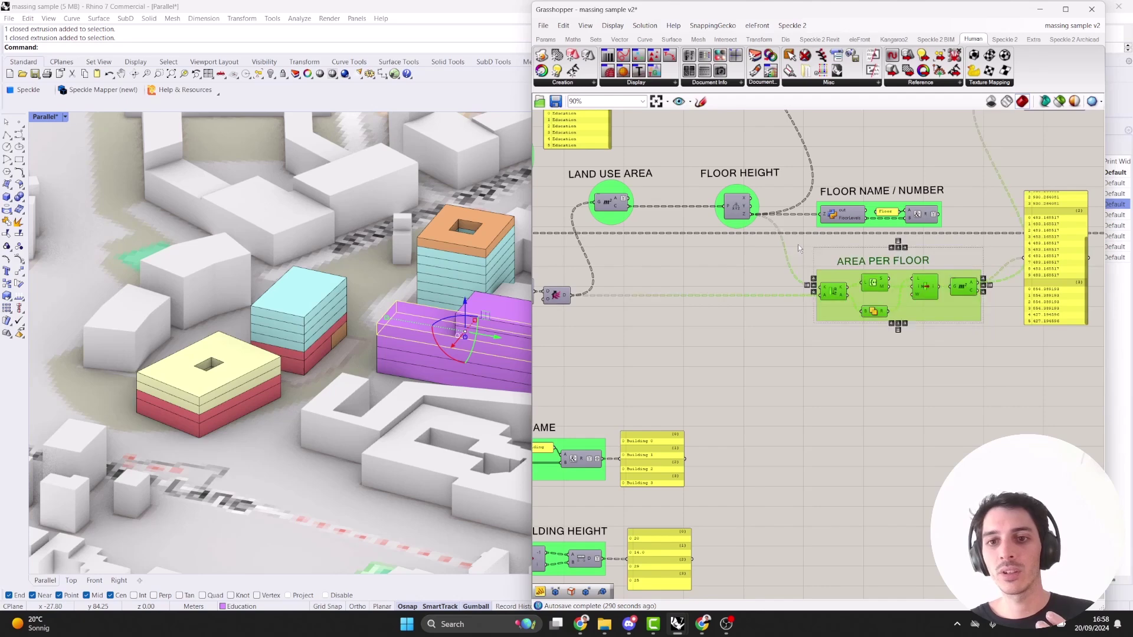
pyautogui.click(727, 367)
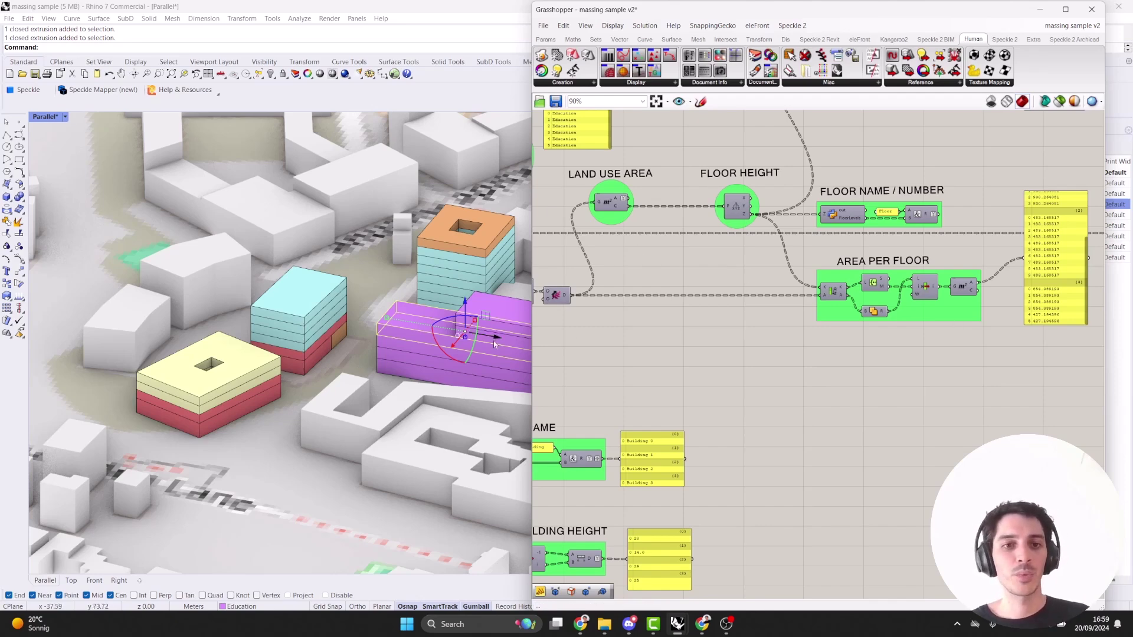
pyautogui.moveTo(995, 361); pyautogui.dragTo(772, 253)
pyautogui.moveTo(994, 311); pyautogui.dragTo(794, 394, button='right')
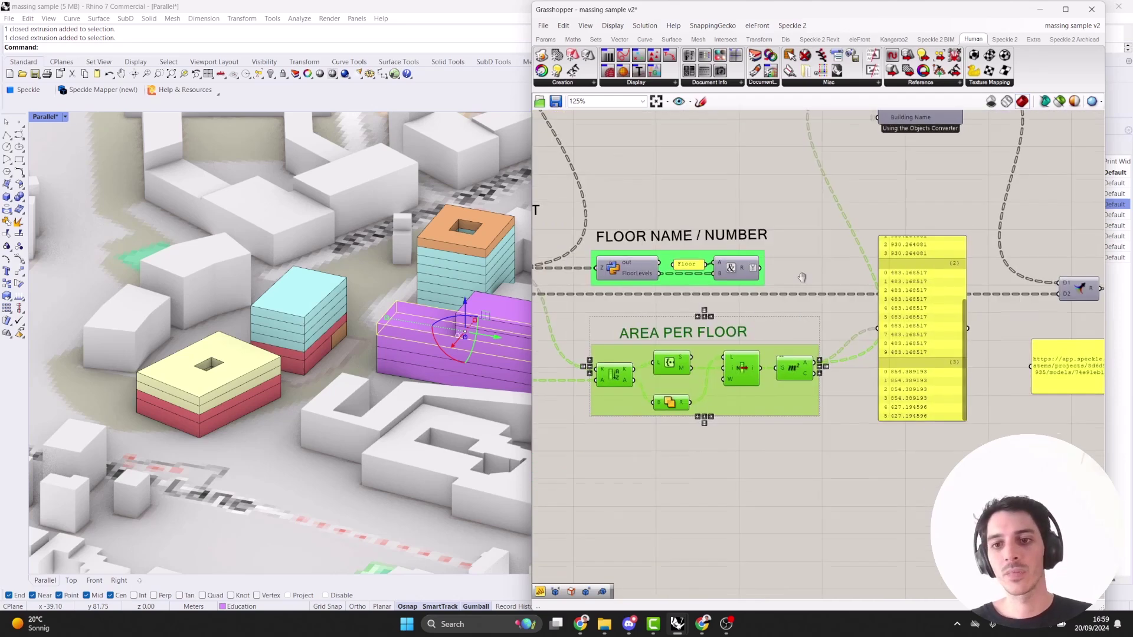
pyautogui.scroll(2, 893, 194)
pyautogui.scroll(3, 891, 194)
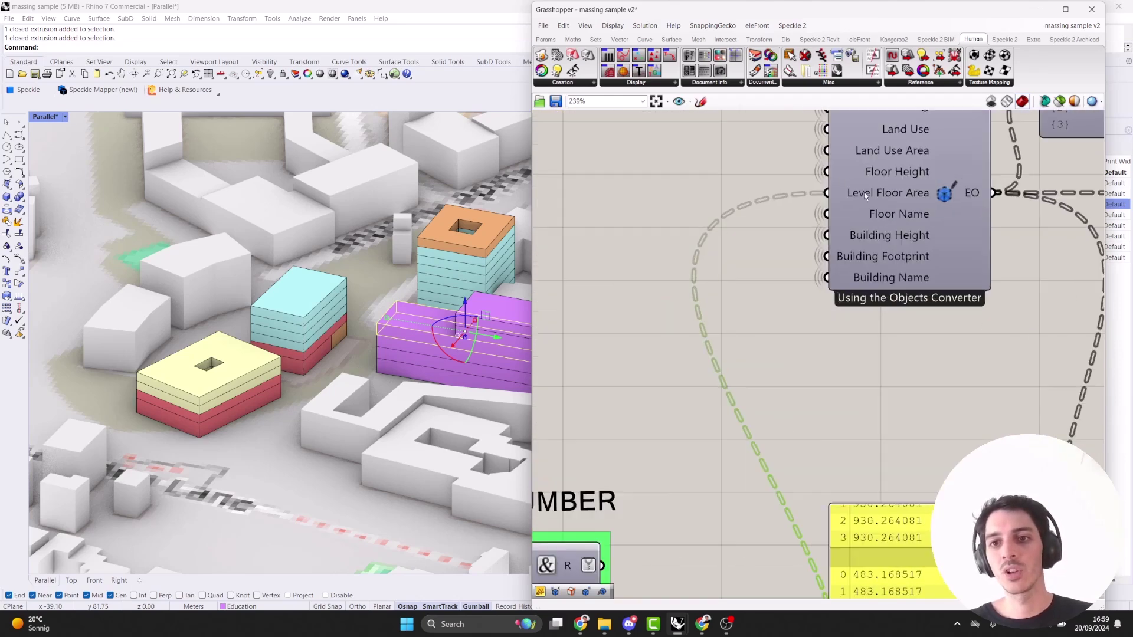
pyautogui.moveTo(859, 197)
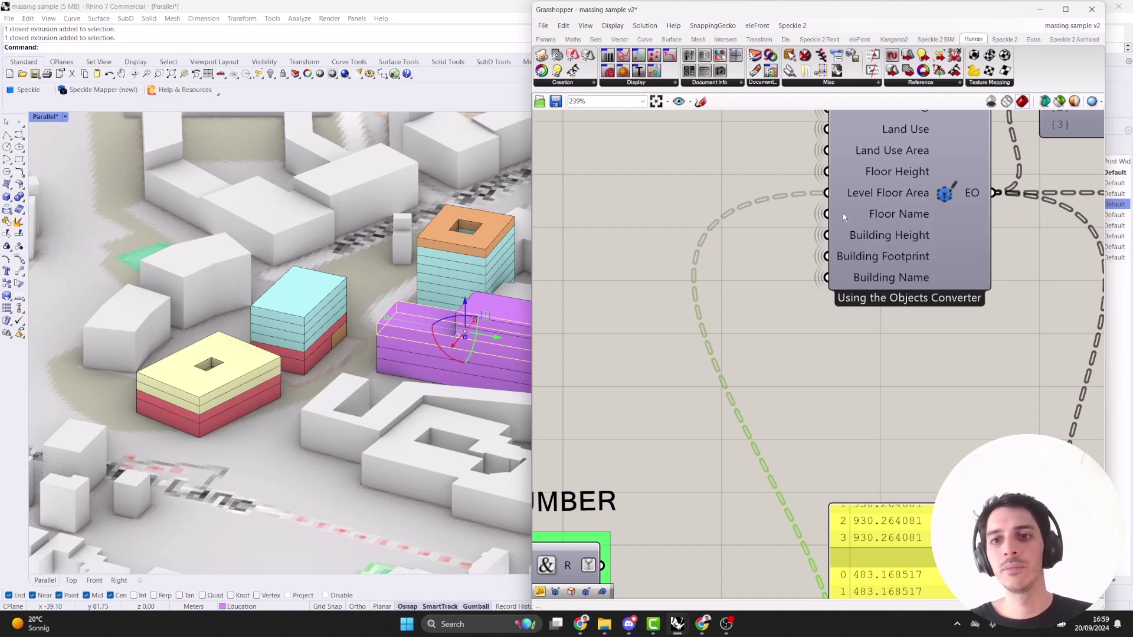
pyautogui.scroll(-4, 956, 264)
pyautogui.scroll(-4, 957, 264)
pyautogui.moveTo(709, 331); pyautogui.dragTo(856, 207, button='right')
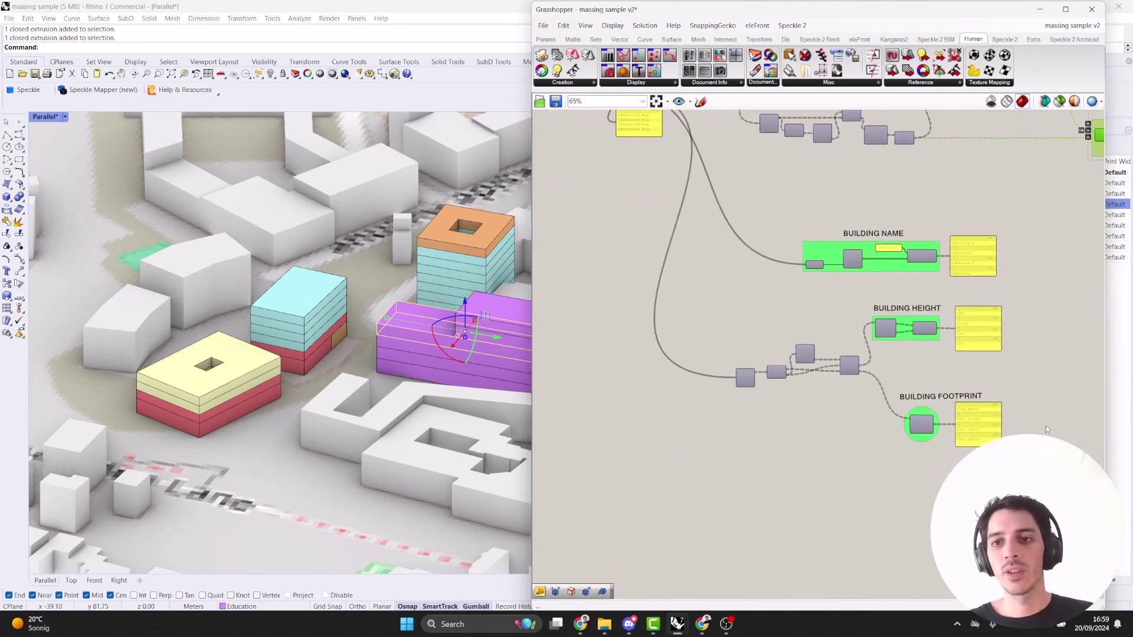
pyautogui.scroll(2, 1014, 377)
pyautogui.moveTo(1014, 376); pyautogui.dragTo(960, 339, button='right')
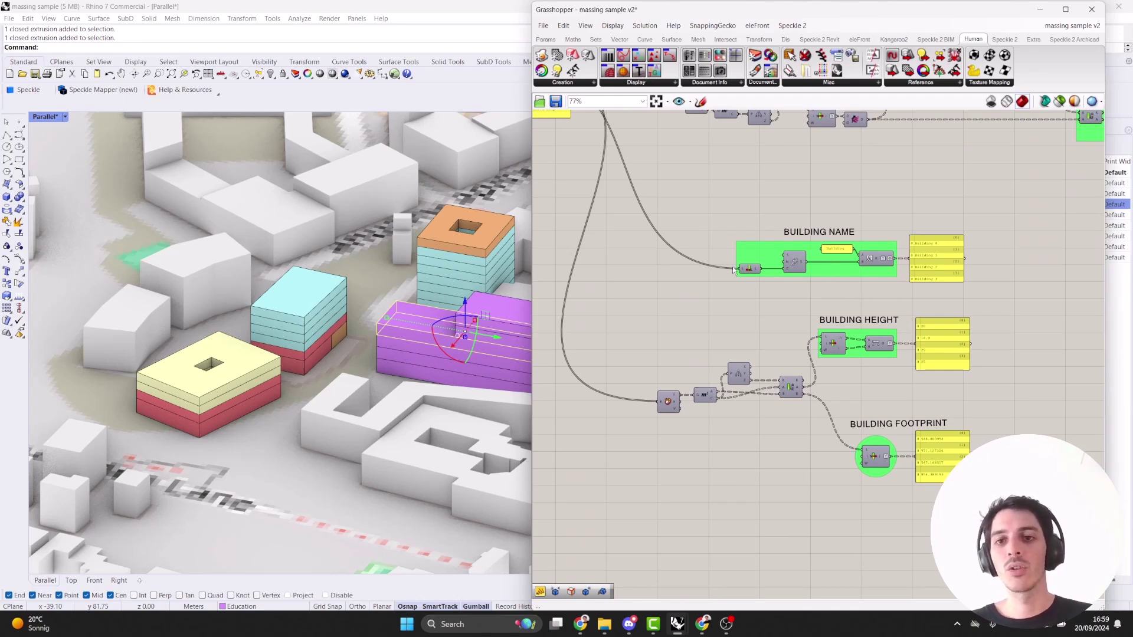
pyautogui.moveTo(878, 279); pyautogui.dragTo(841, 246, button='right')
pyautogui.scroll(3, 841, 246)
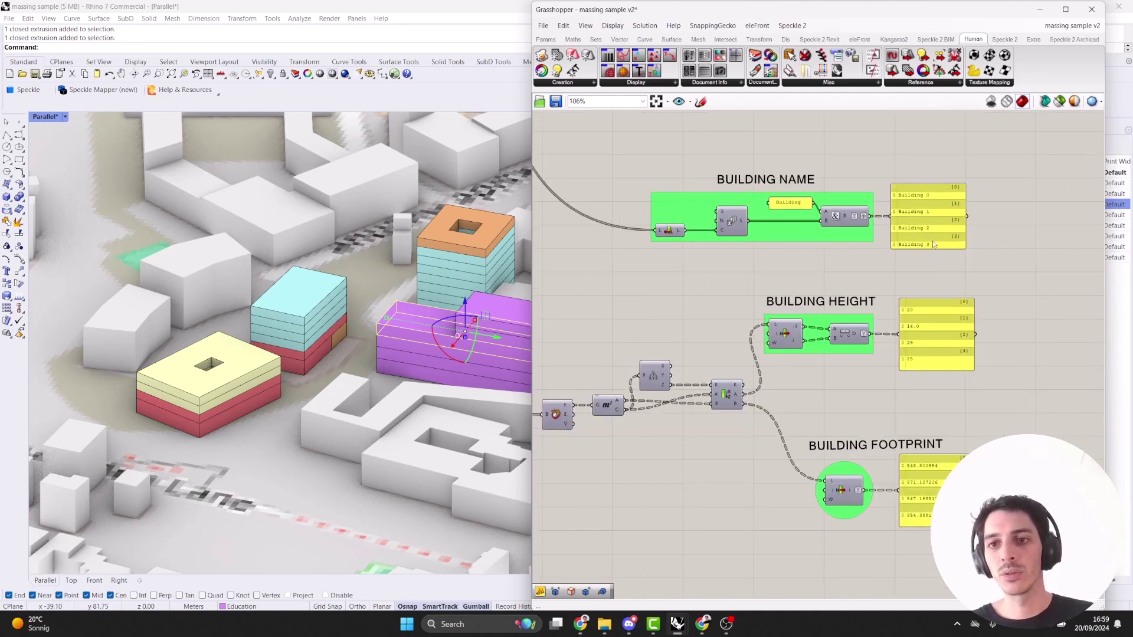
pyautogui.moveTo(933, 281); pyautogui.dragTo(898, 219, button='right')
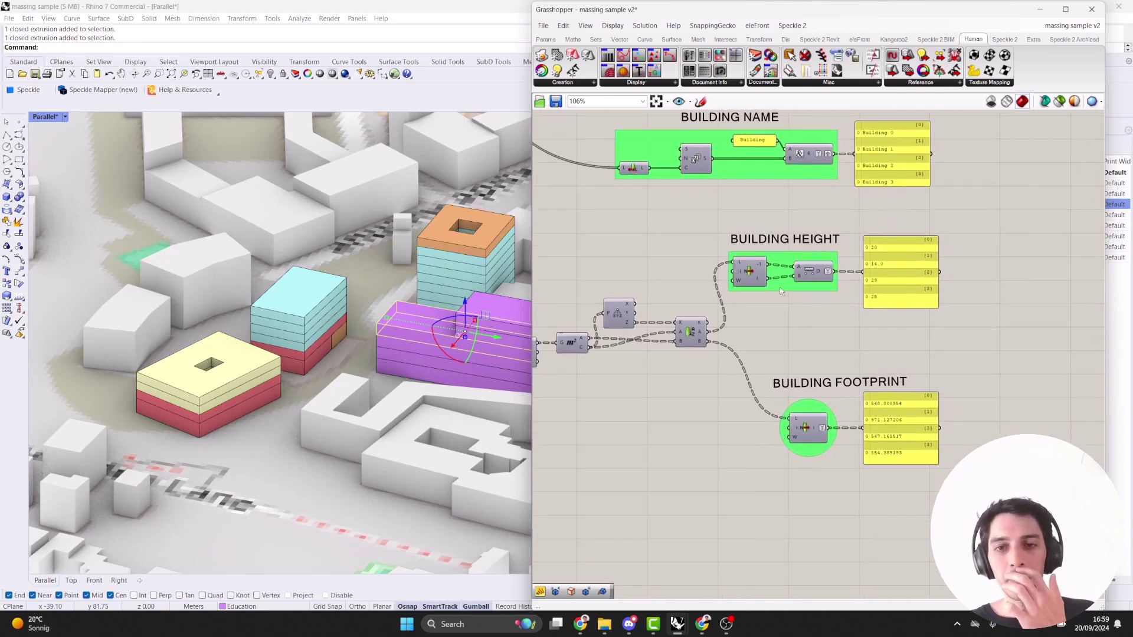
pyautogui.moveTo(970, 322); pyautogui.dragTo(753, 218)
pyautogui.moveTo(965, 496); pyautogui.dragTo(788, 373)
pyautogui.scroll(-3, 792, 369)
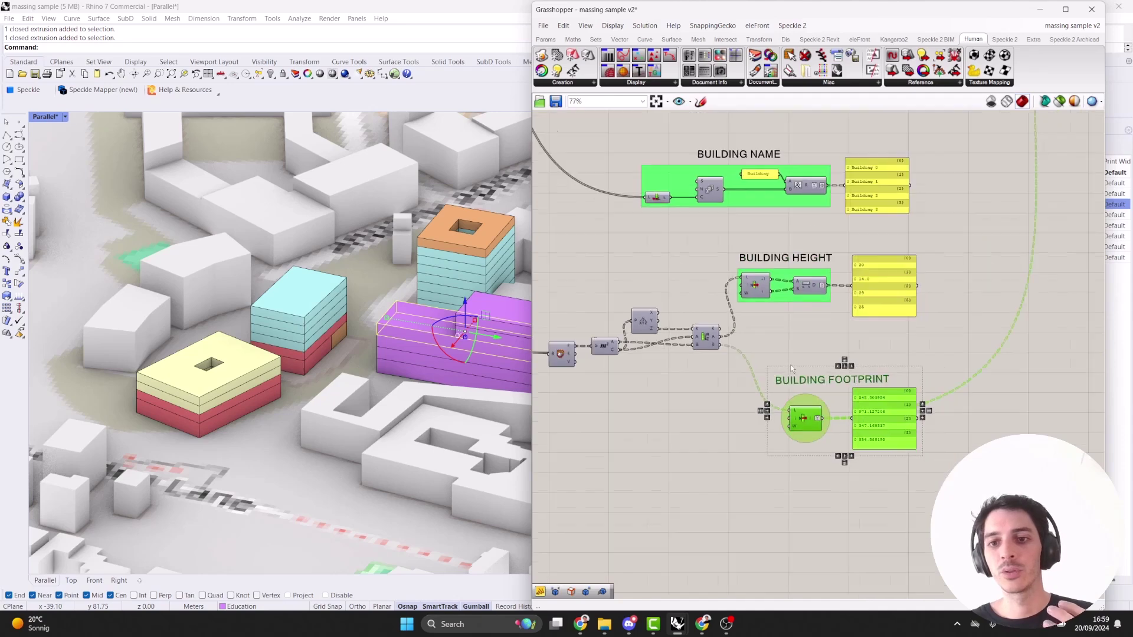
pyautogui.scroll(-2, 792, 369)
pyautogui.moveTo(878, 477); pyautogui.dragTo(795, 245)
pyautogui.moveTo(945, 167); pyautogui.dragTo(769, 338, button='right')
pyautogui.scroll(5, 874, 245)
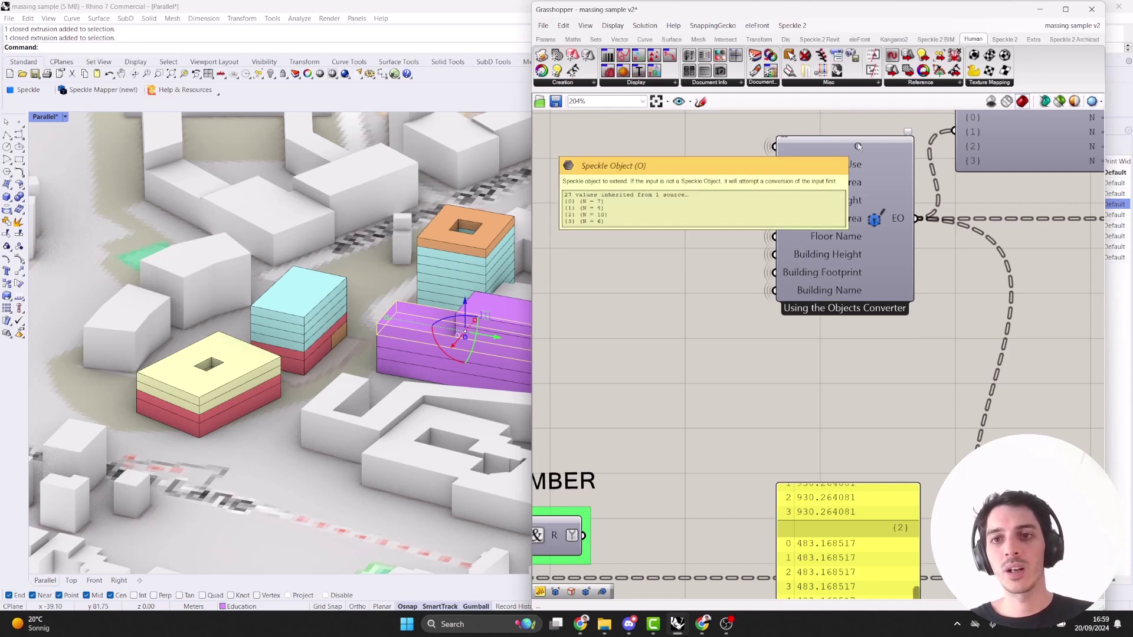
pyautogui.moveTo(852, 166)
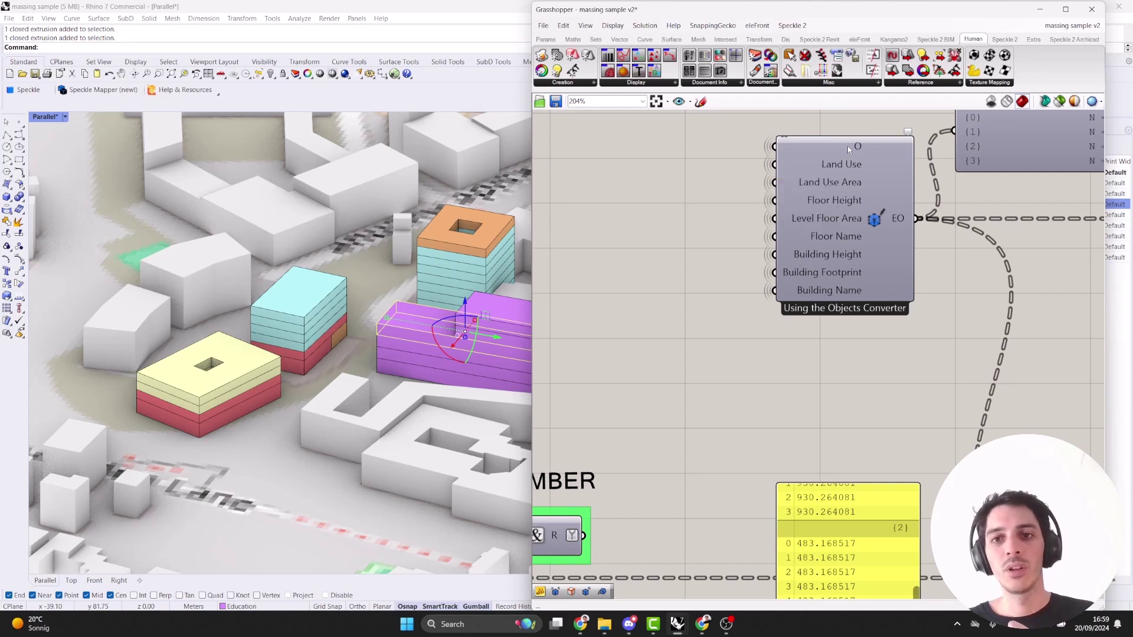
pyautogui.click(847, 146)
pyautogui.scroll(-4, 646, 204)
pyautogui.scroll(3, 646, 205)
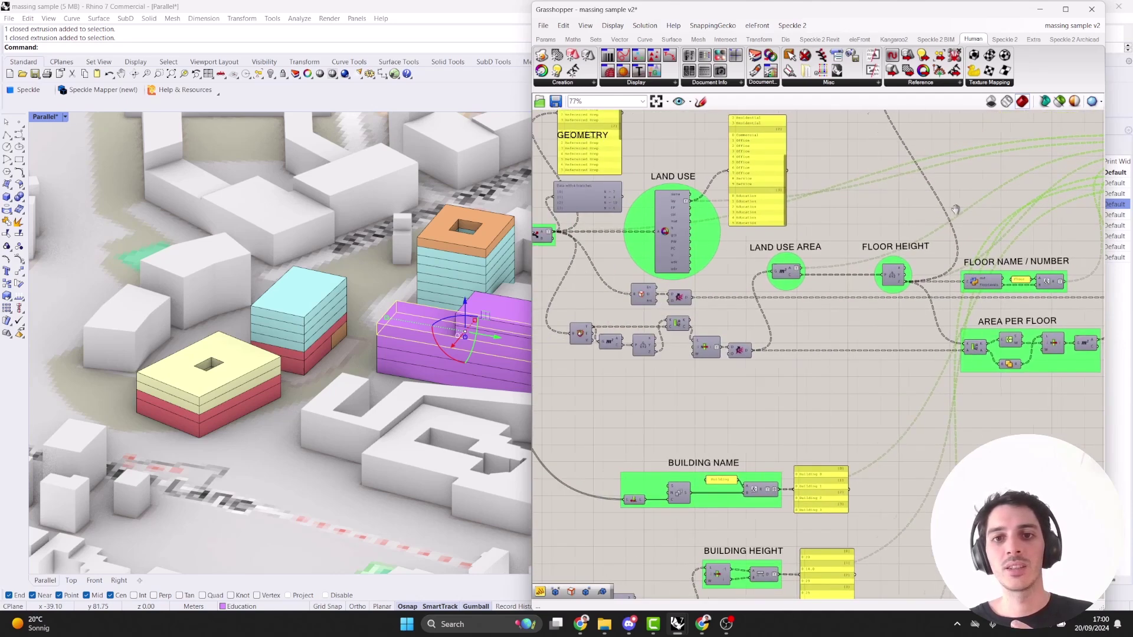
pyautogui.scroll(1, 631, 245)
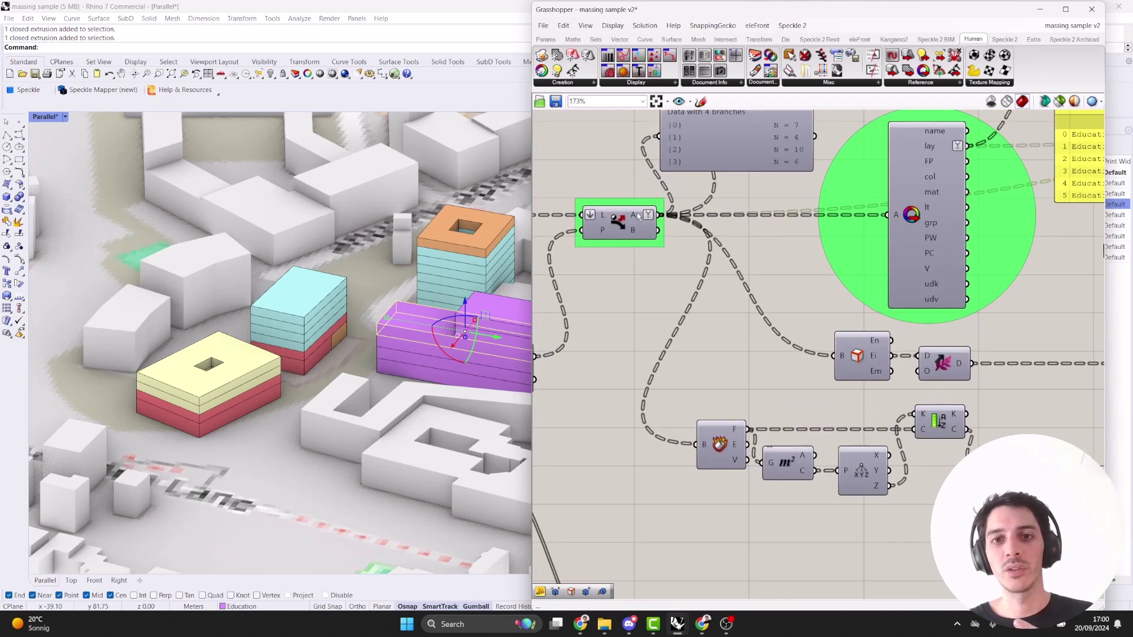
pyautogui.click(636, 214)
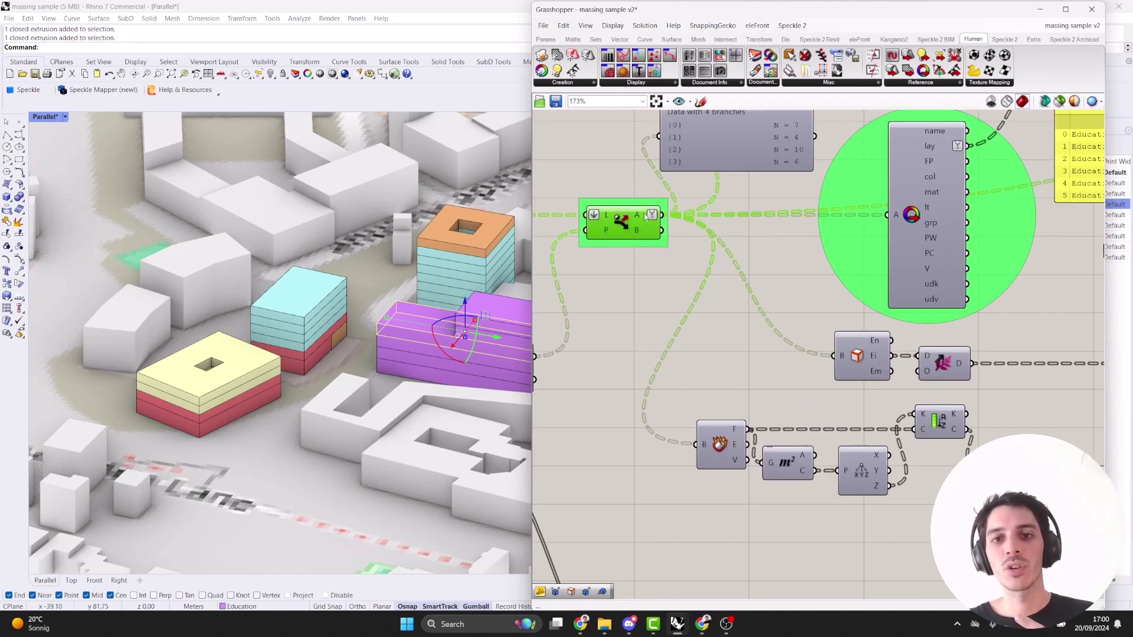
pyautogui.moveTo(637, 216)
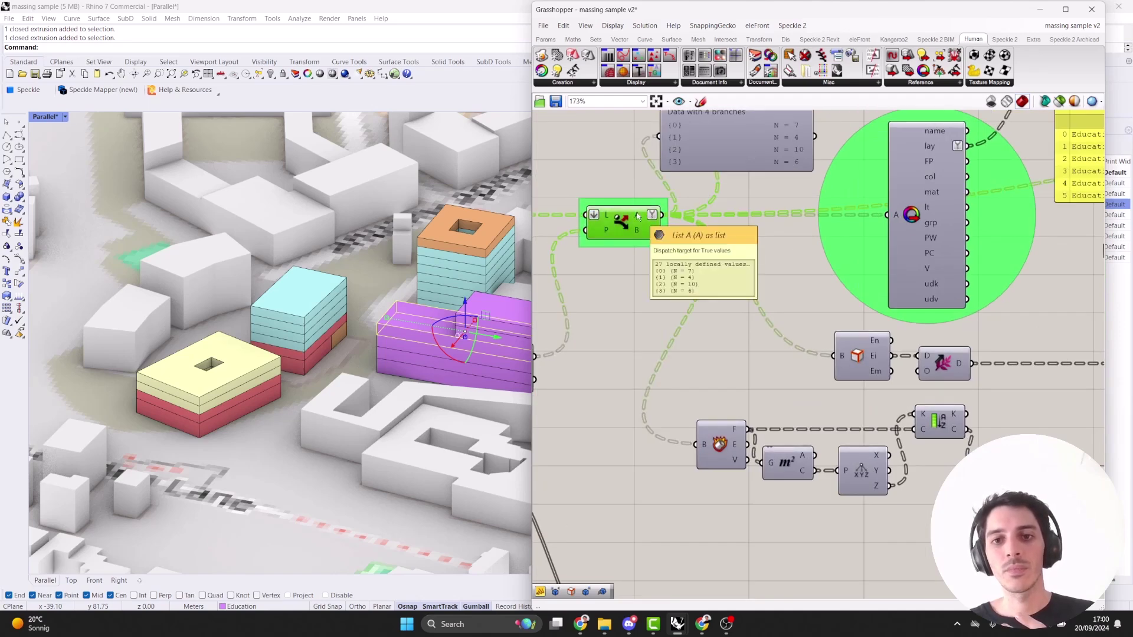
pyautogui.scroll(-3, 637, 216)
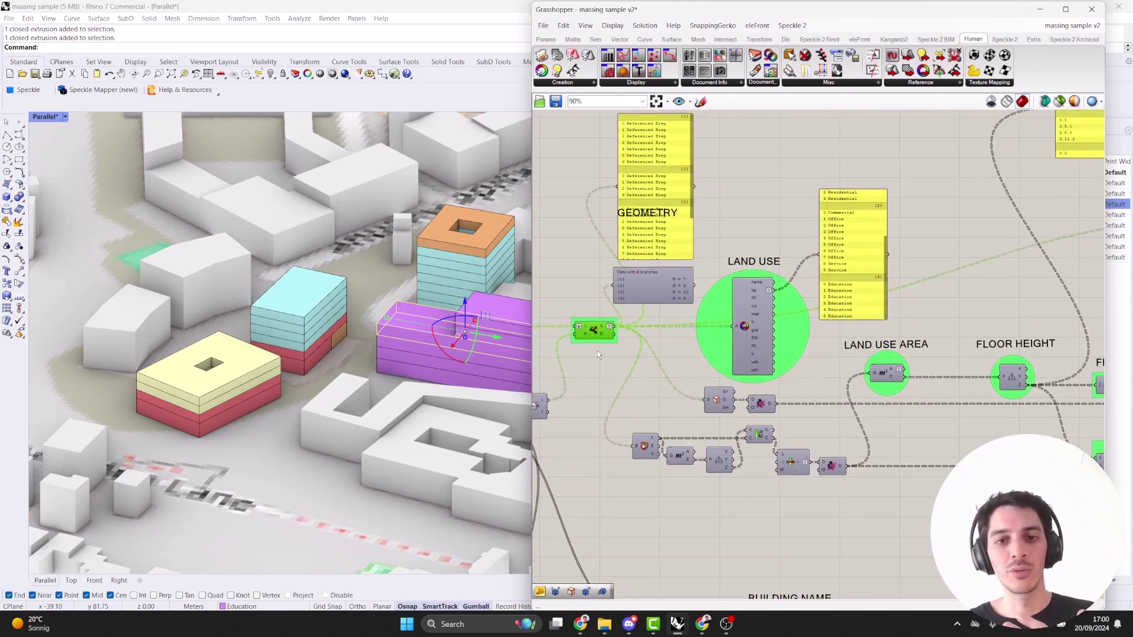
pyautogui.scroll(3, 680, 298)
pyautogui.scroll(-2, 695, 320)
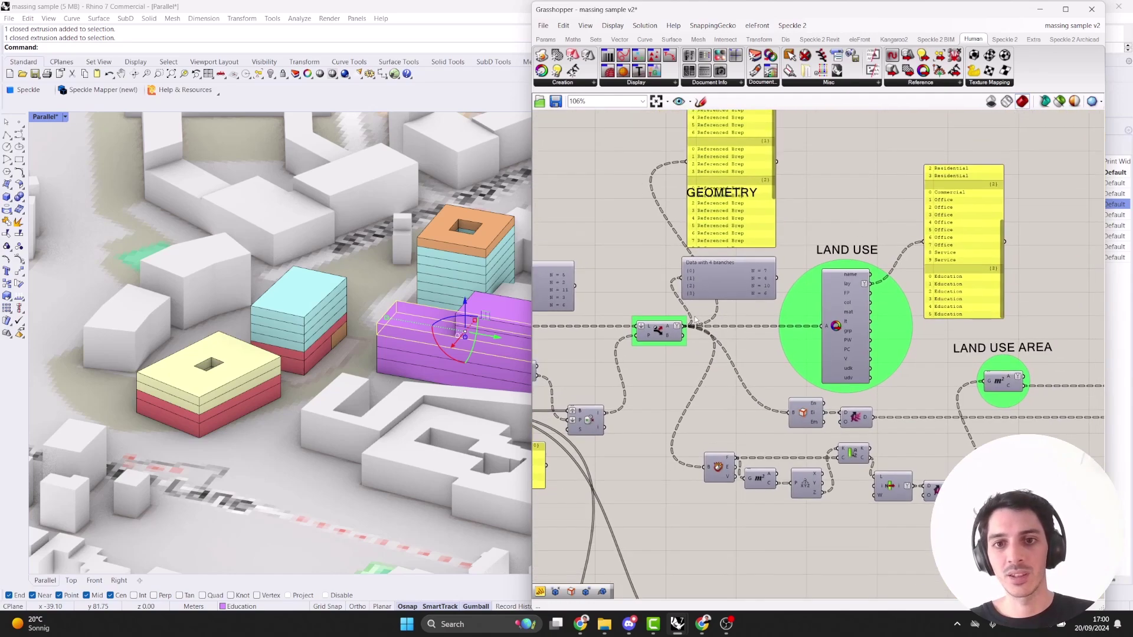
pyautogui.scroll(4, 690, 324)
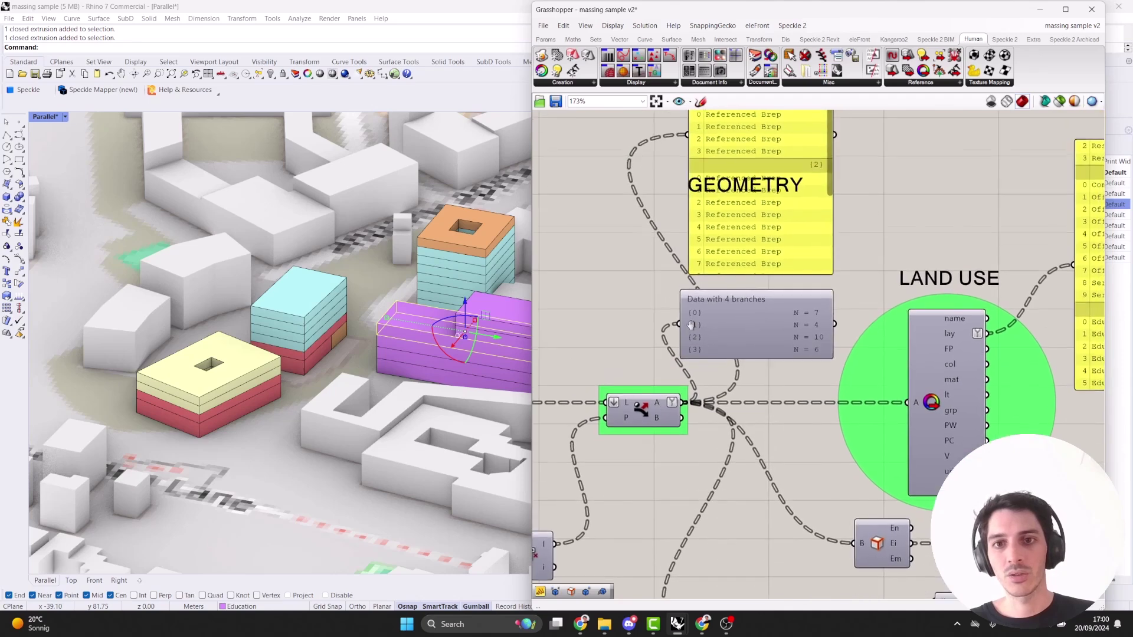
pyautogui.moveTo(792, 265); pyautogui.dragTo(763, 361, button='right')
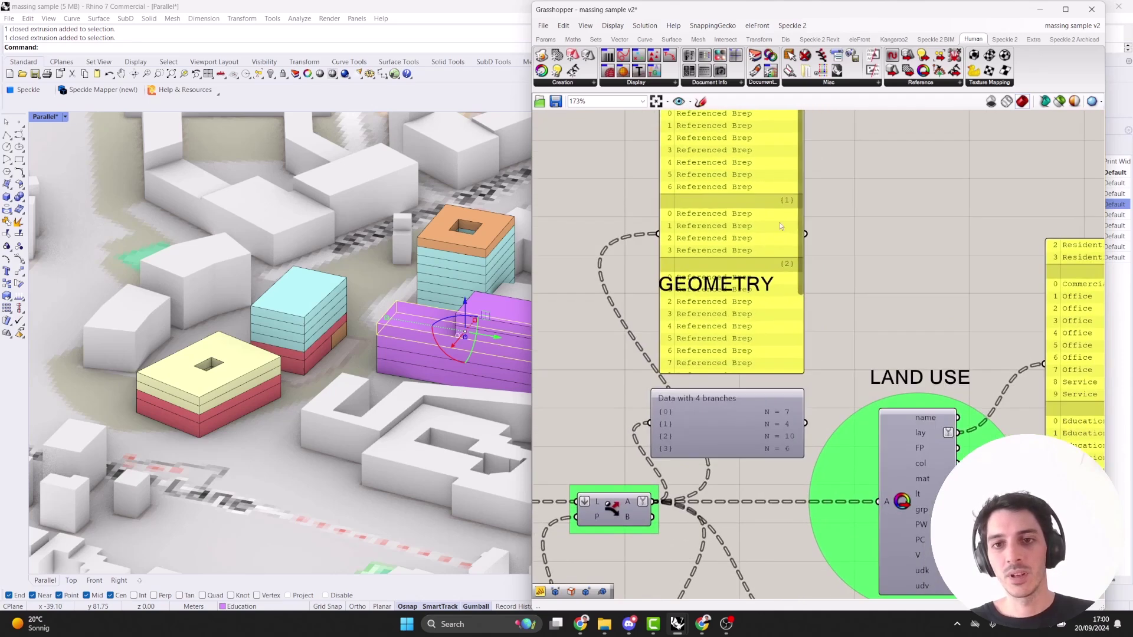
pyautogui.scroll(-6, 693, 261)
pyautogui.scroll(5, 799, 262)
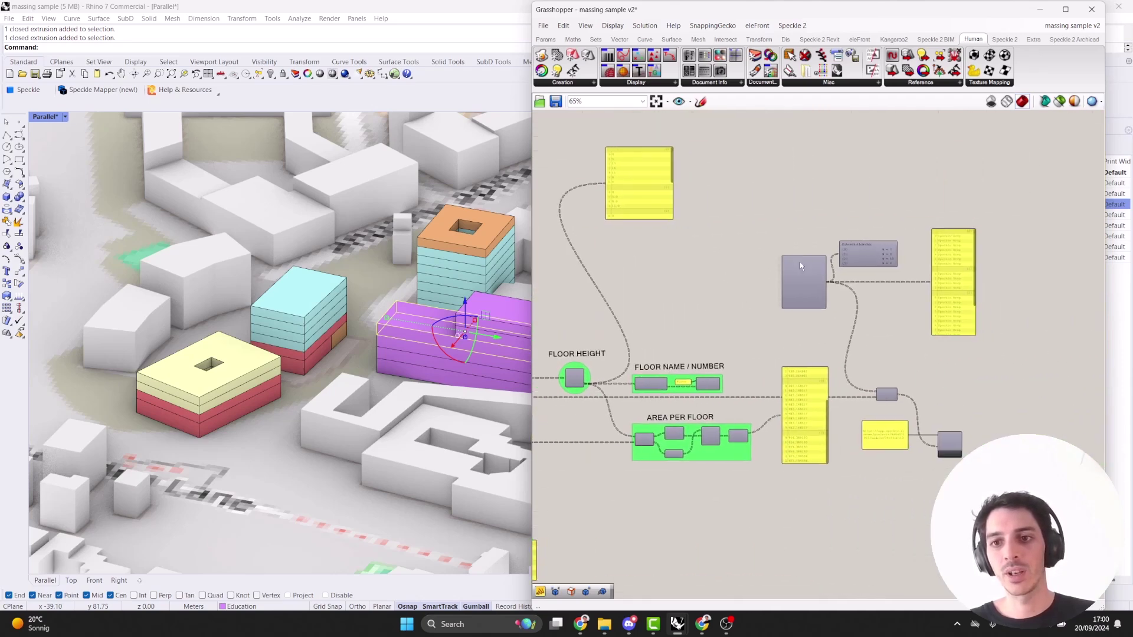
pyautogui.scroll(-3, 814, 259)
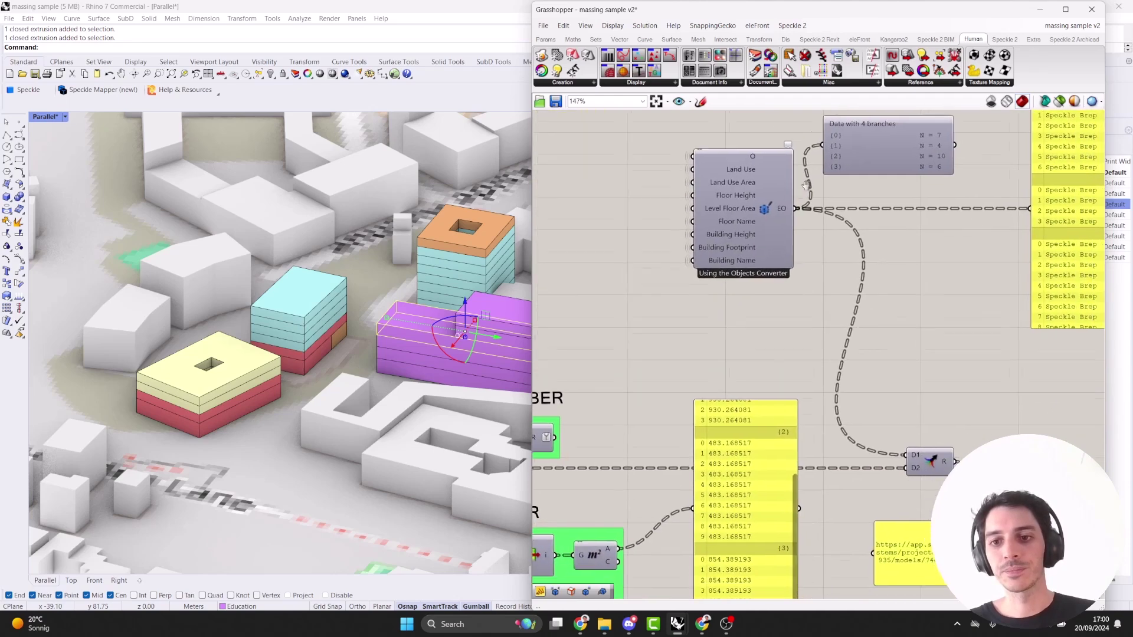
pyautogui.moveTo(767, 305); pyautogui.dragTo(771, 278, button='right')
pyautogui.scroll(-3, 766, 265)
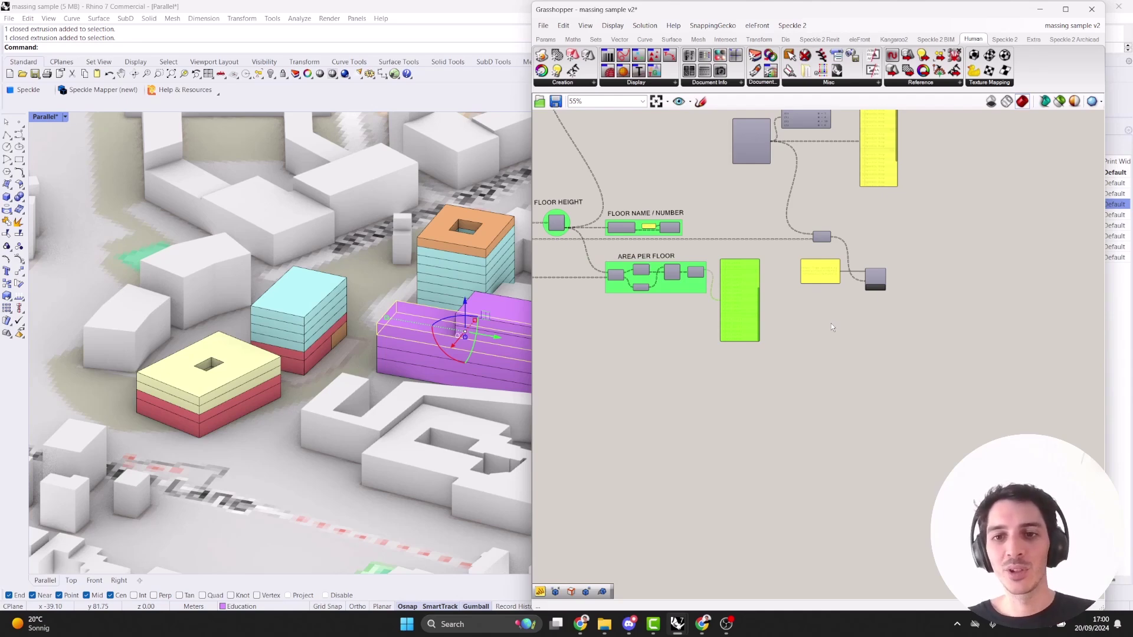
pyautogui.scroll(5, 588, 236)
pyautogui.scroll(1, 588, 236)
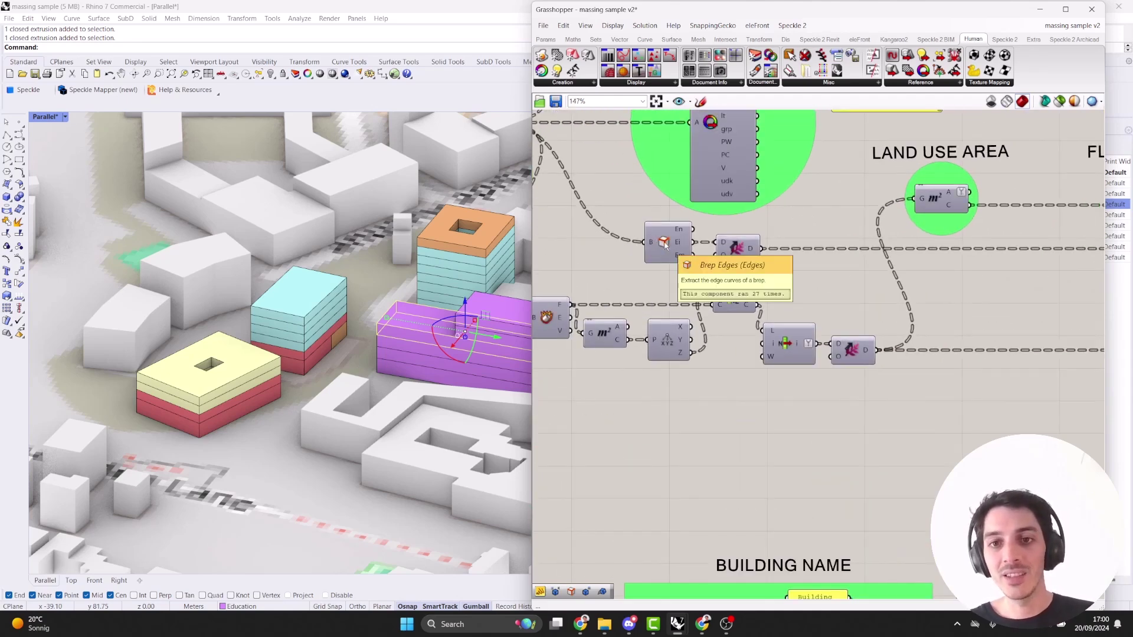
pyautogui.moveTo(752, 254)
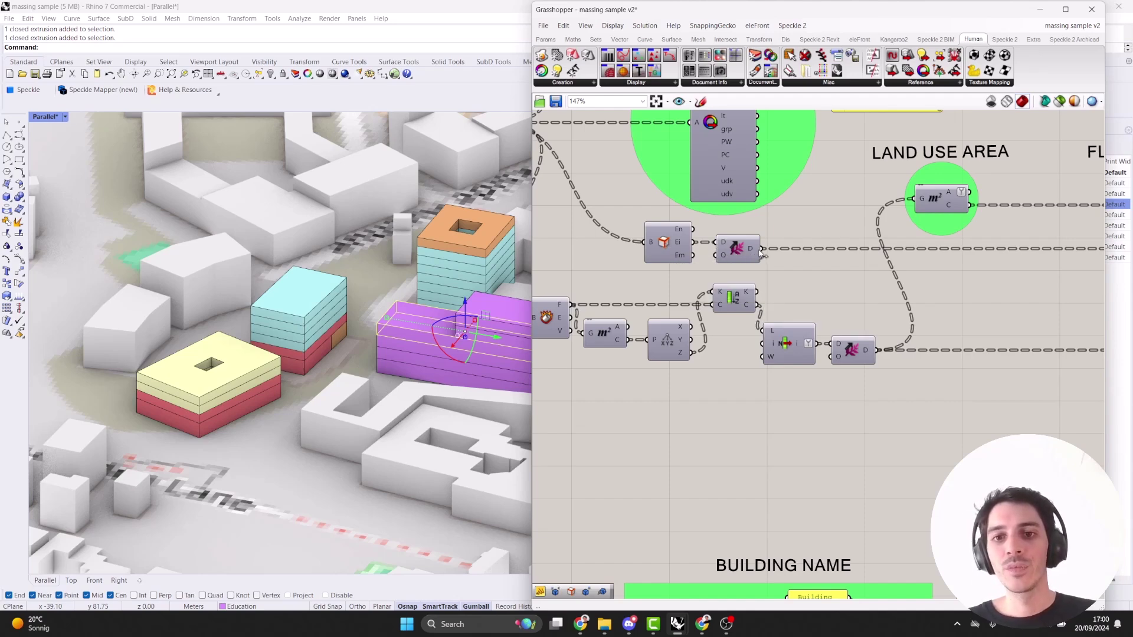
pyautogui.click(746, 258)
pyautogui.middleClick(746, 258)
pyautogui.scroll(-1, 746, 258)
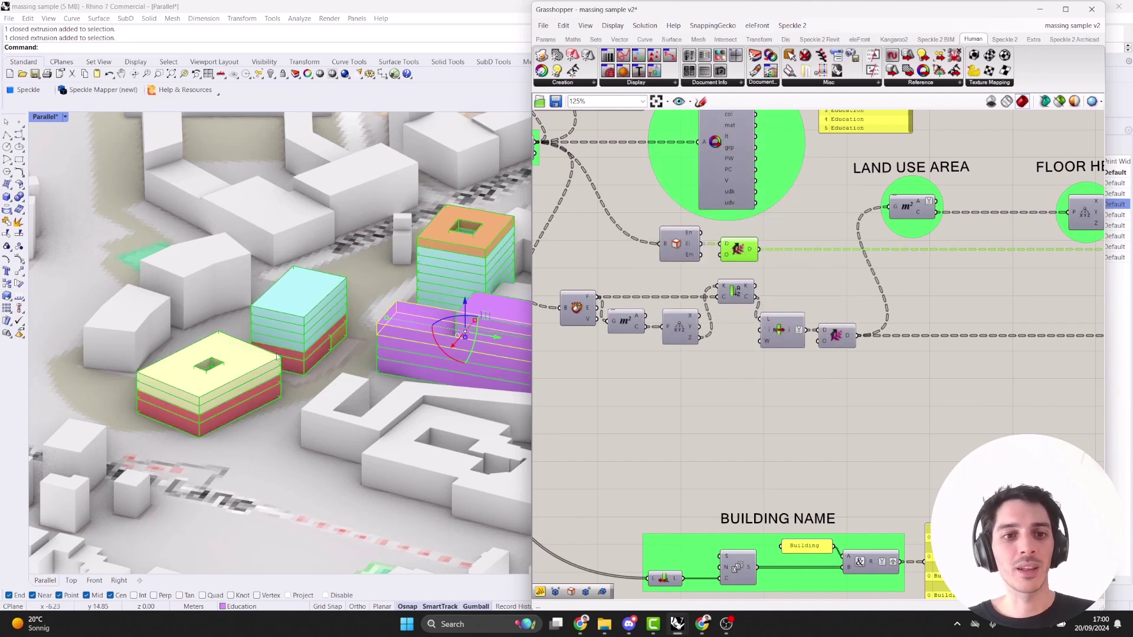
pyautogui.moveTo(616, 332)
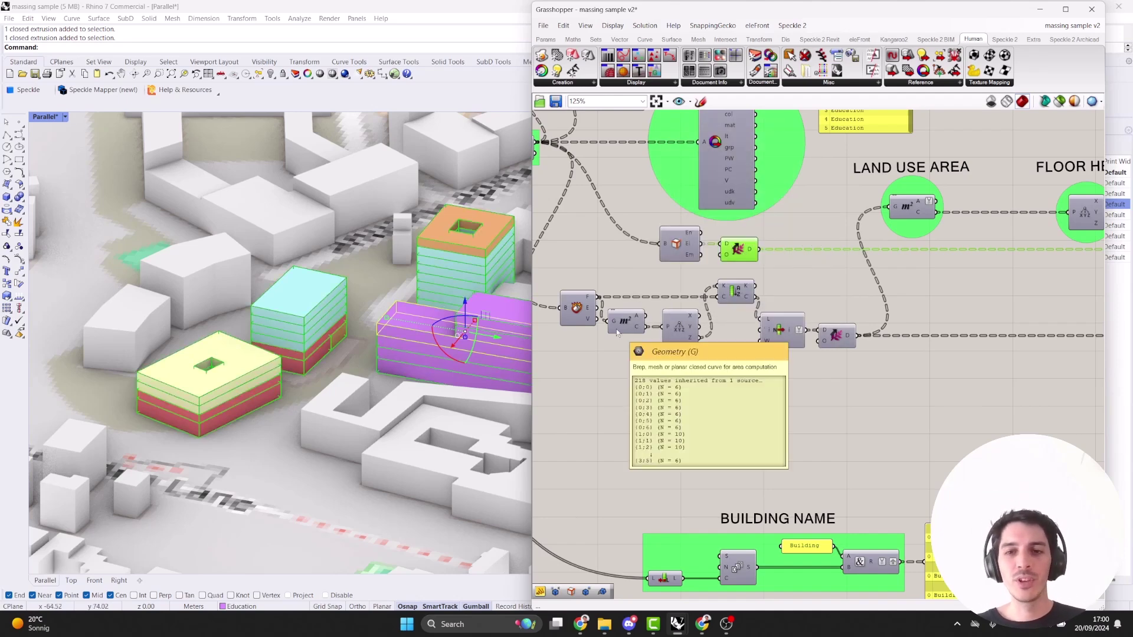
pyautogui.scroll(-5, 861, 317)
pyautogui.moveTo(861, 317); pyautogui.dragTo(563, 313, button='right')
pyautogui.scroll(5, 954, 259)
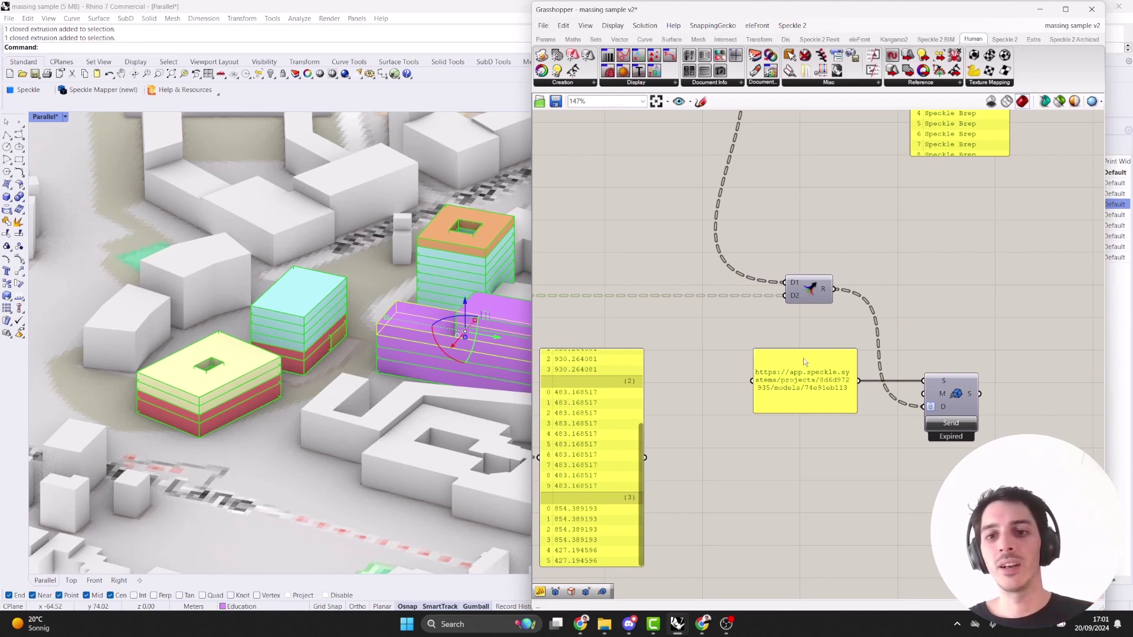
pyautogui.moveTo(827, 295)
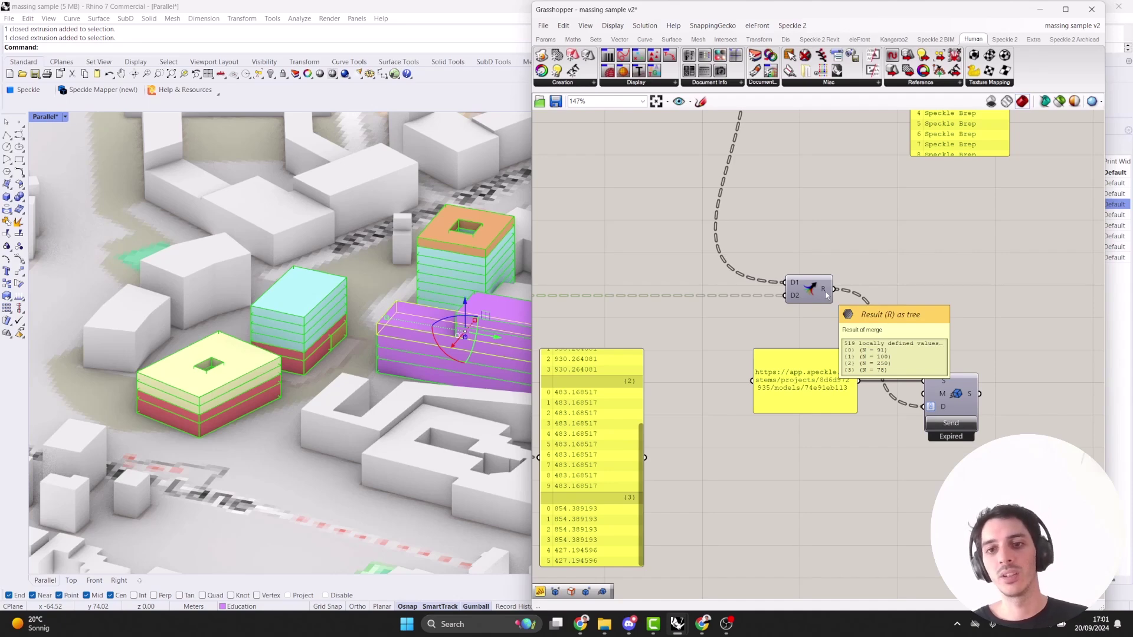
pyautogui.scroll(-3, 938, 407)
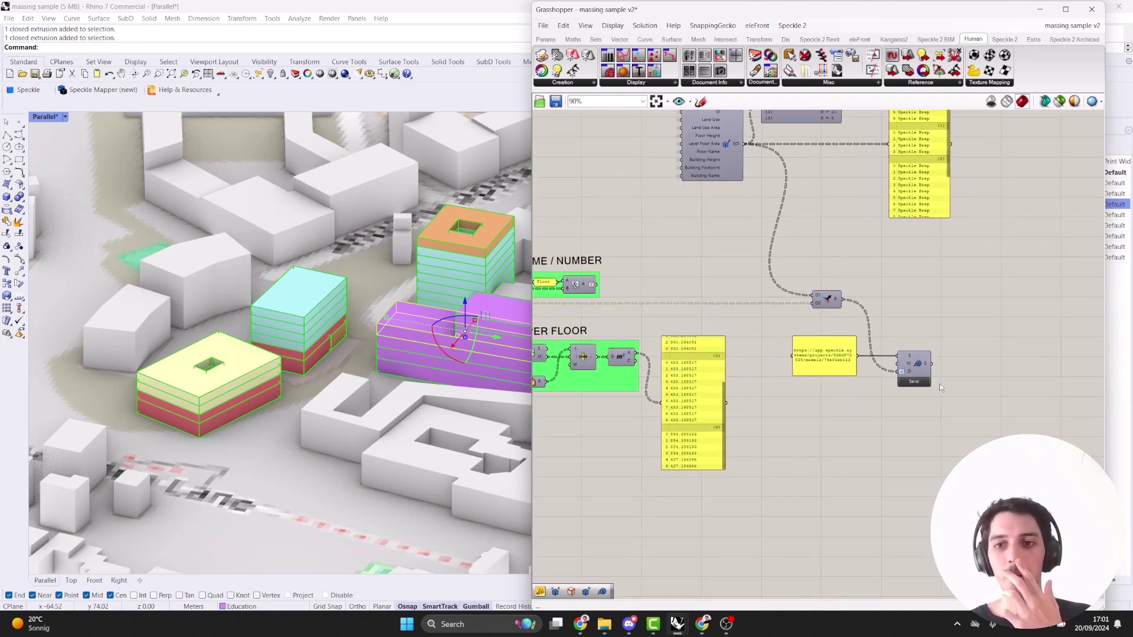
# Use Copy link from the massing model's ⋯ menu on the Models page, then minimize the browser.
pyautogui.click(828, 361)
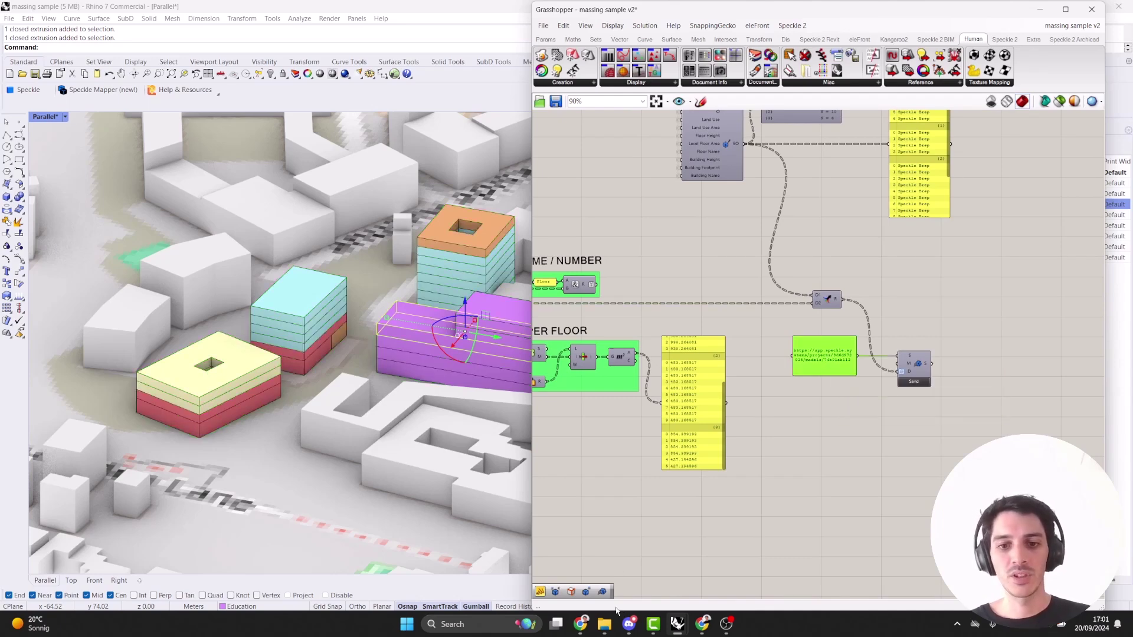
pyautogui.click(702, 567)
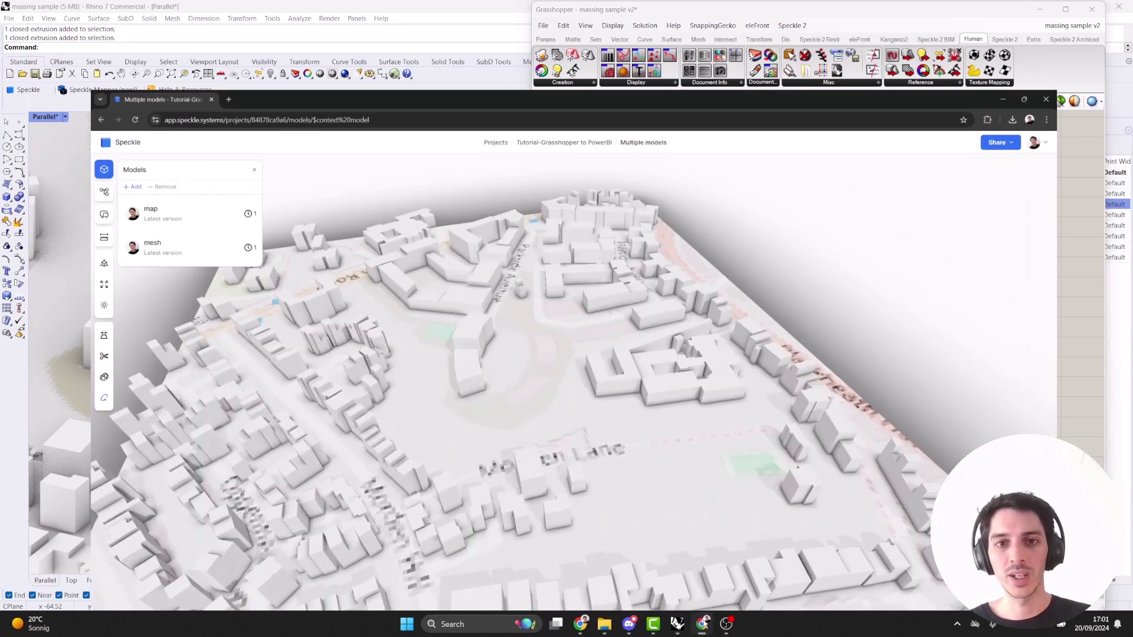
pyautogui.click(539, 61)
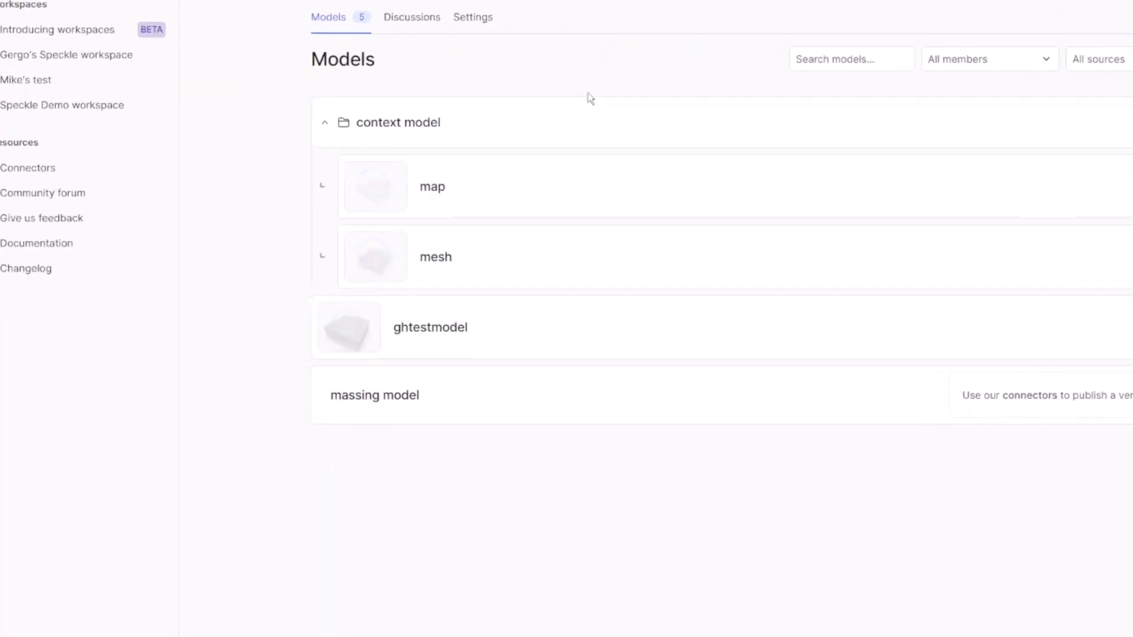
pyautogui.click(477, 391)
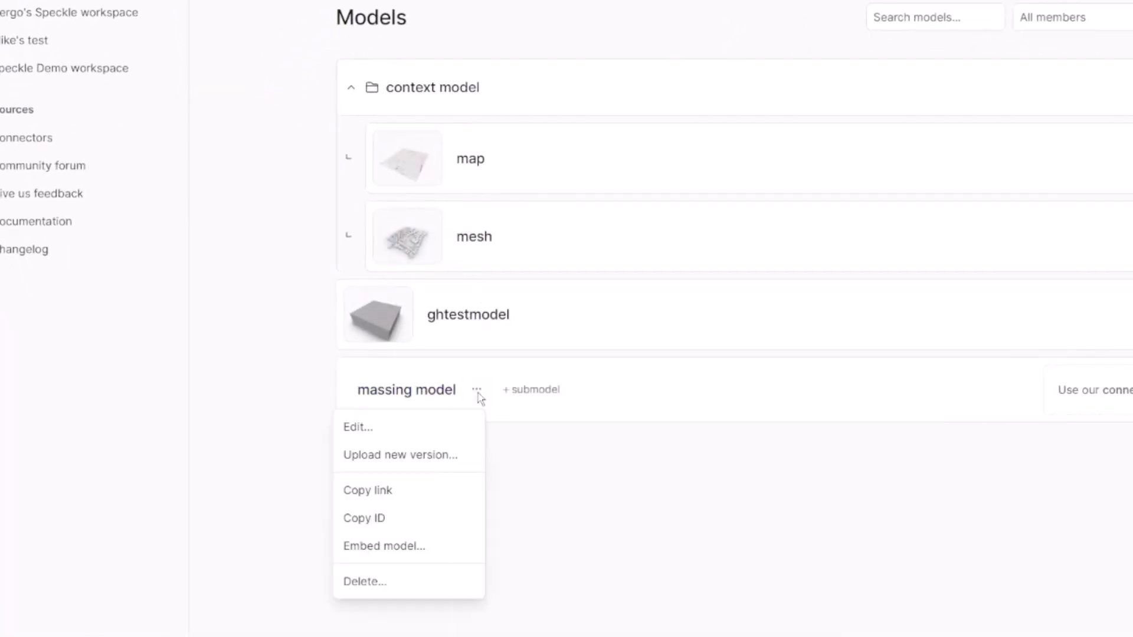
pyautogui.click(375, 501)
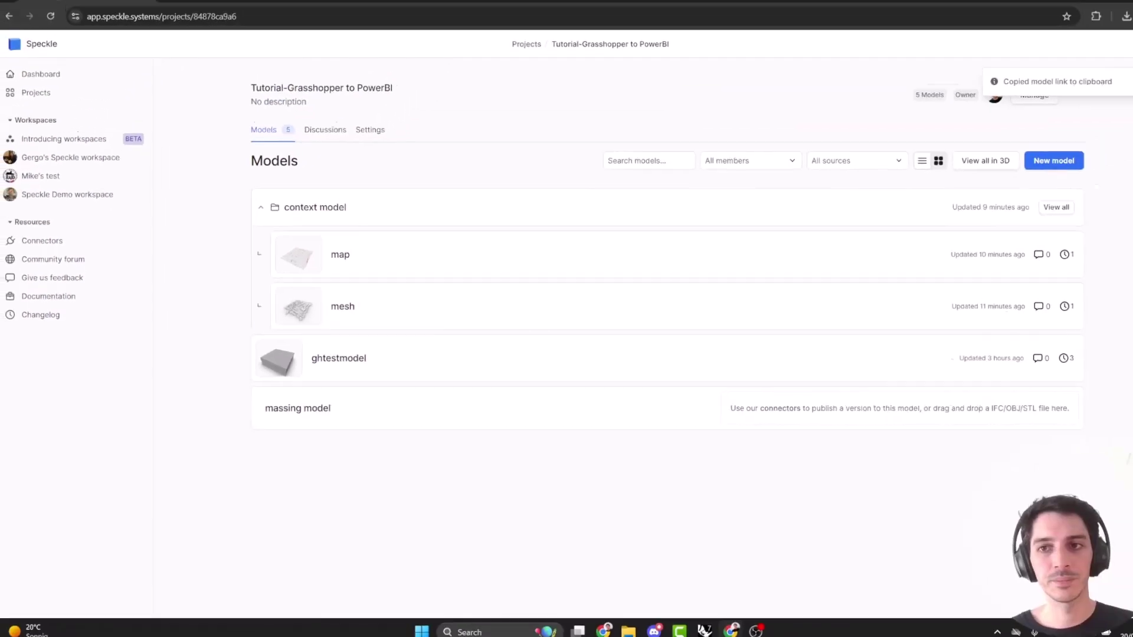
pyautogui.click(1058, 15)
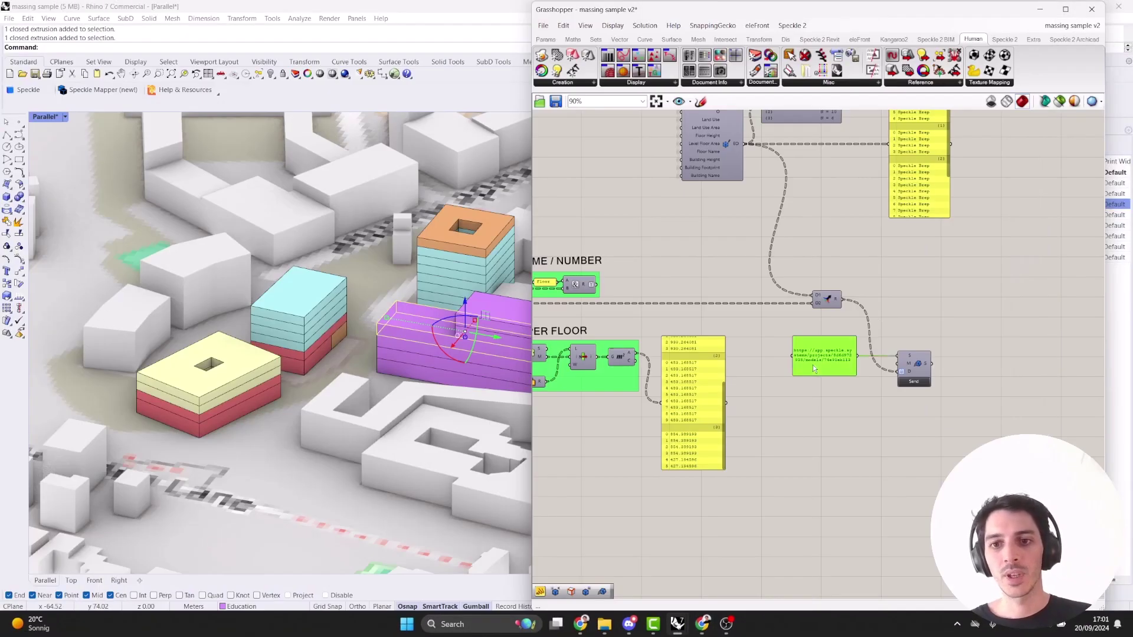
# Replace the URL panel's old address with the pasted massing model link.
pyautogui.doubleClick(813, 365)
pyautogui.hotkey('ctrl', 'v')
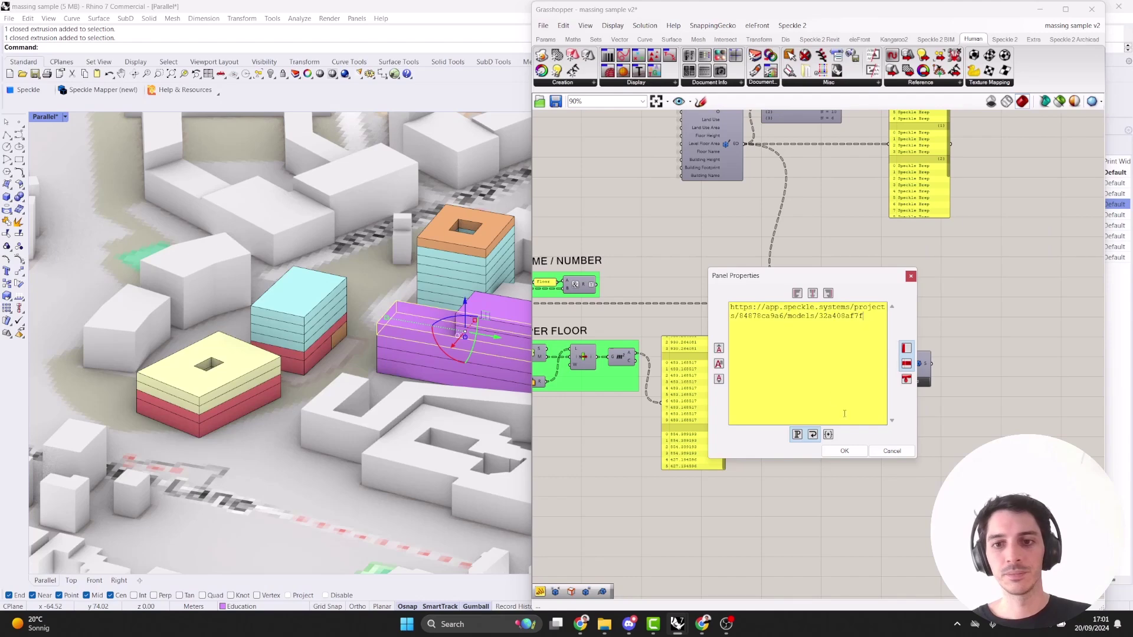
pyautogui.click(844, 451)
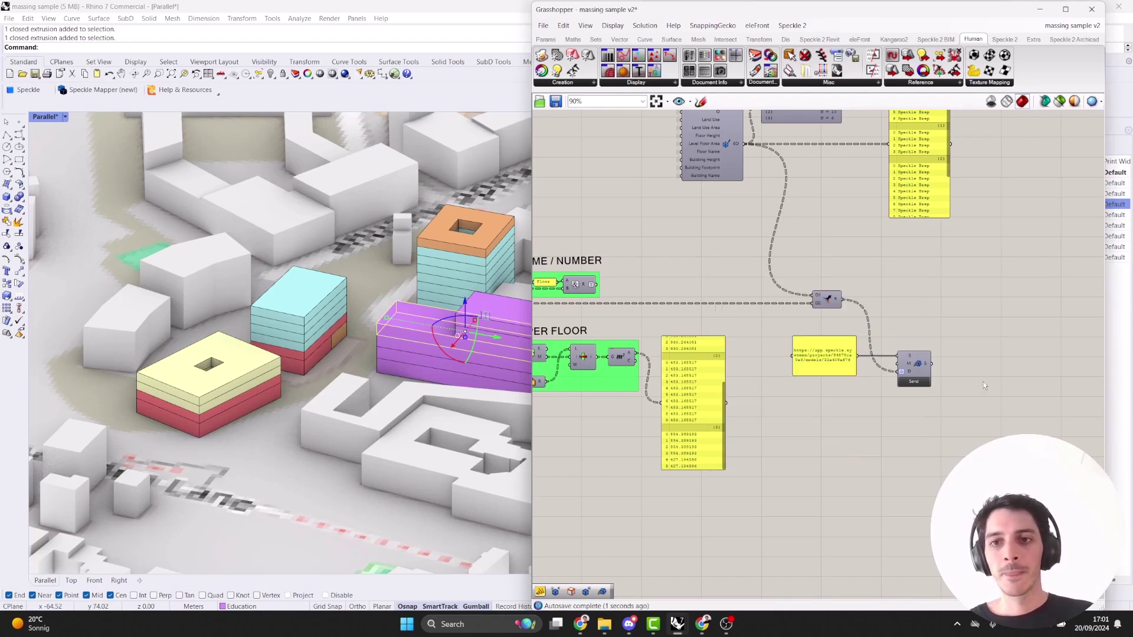
# Send the definition's data to the massing model, then select every component.
pyautogui.scroll(2, 983, 382)
pyautogui.click(910, 383)
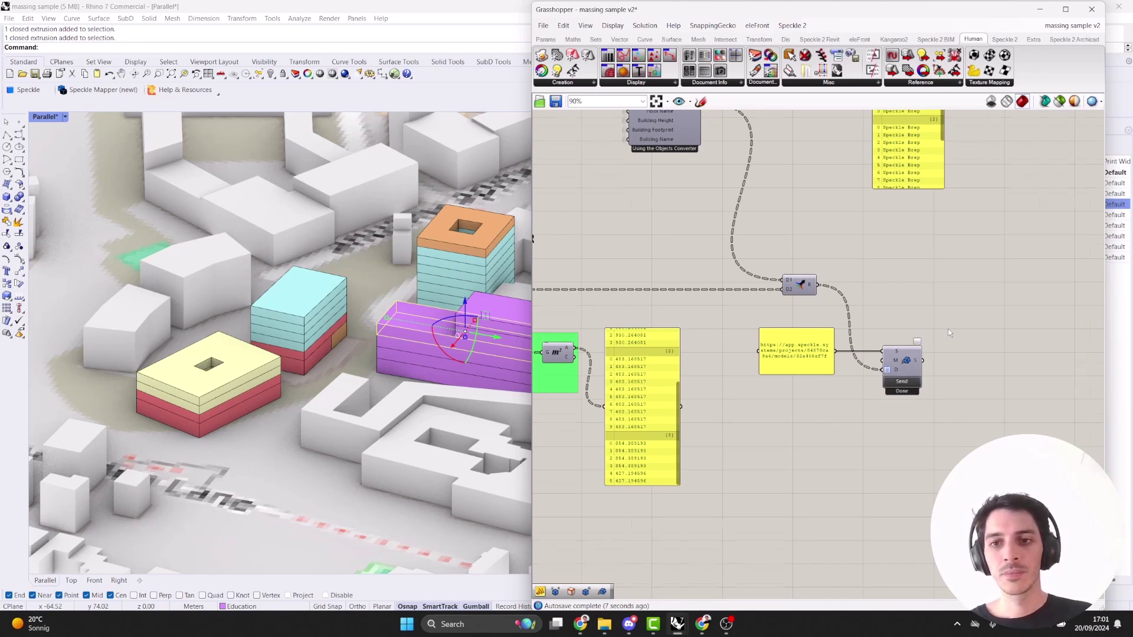
pyautogui.scroll(-6, 948, 328)
pyautogui.moveTo(933, 413); pyautogui.dragTo(916, 382, button='right')
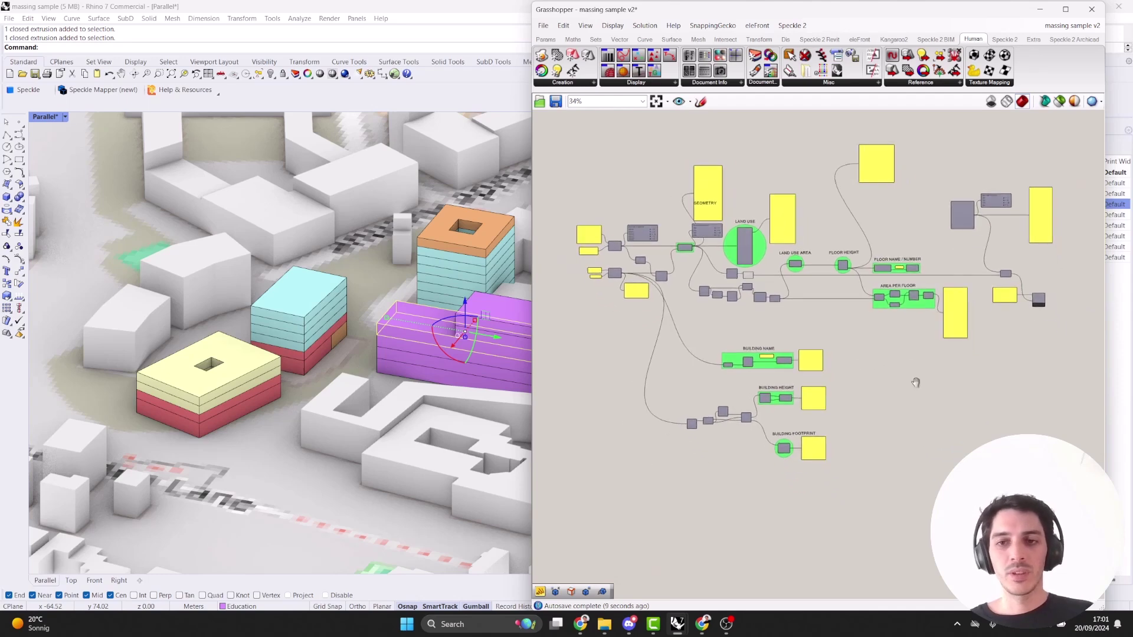
pyautogui.moveTo(1058, 474); pyautogui.dragTo(584, 111)
# Deselect the components and bring the browser back with the Speckle Models page.
pyautogui.click(584, 112)
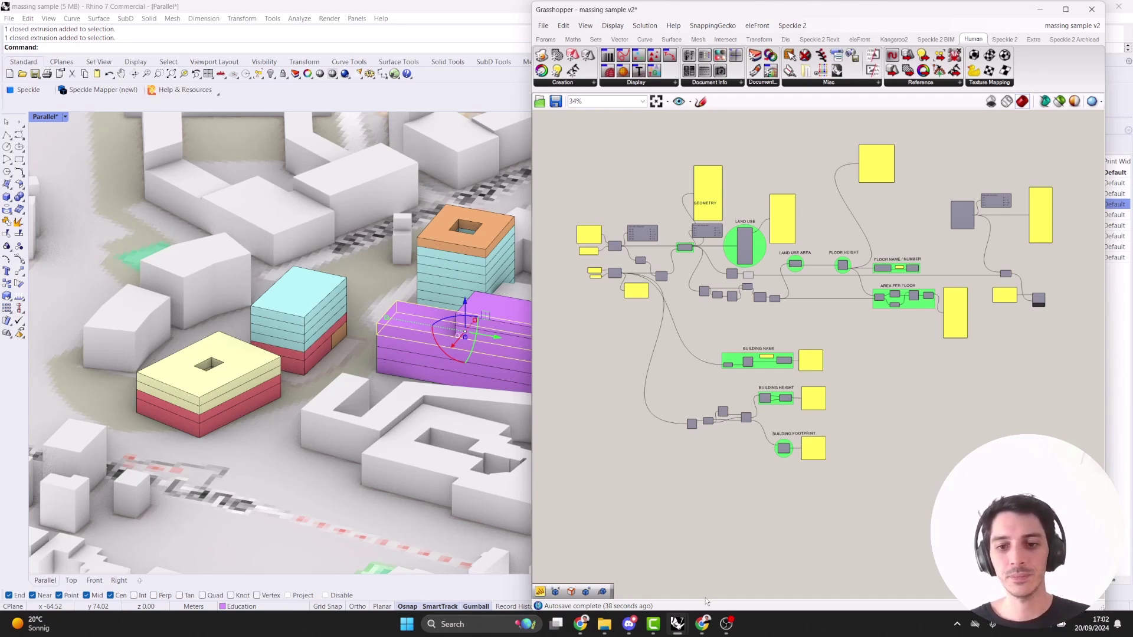
pyautogui.click(703, 625)
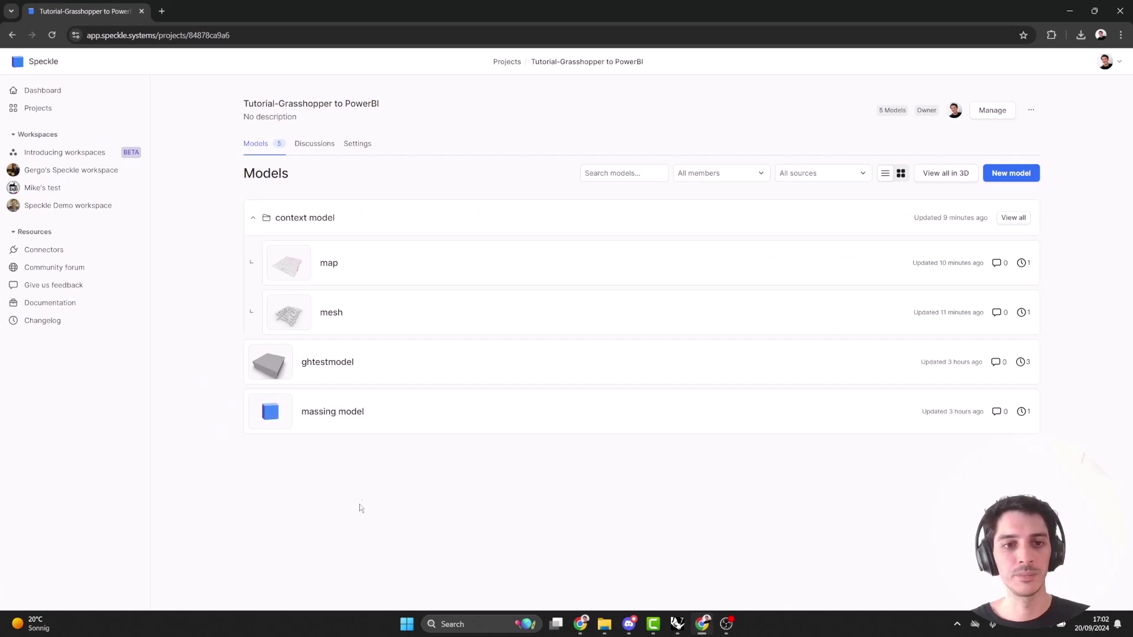
# Load the massing model in the viewer and select the left building's top slab for Selection info.
pyautogui.click(278, 417)
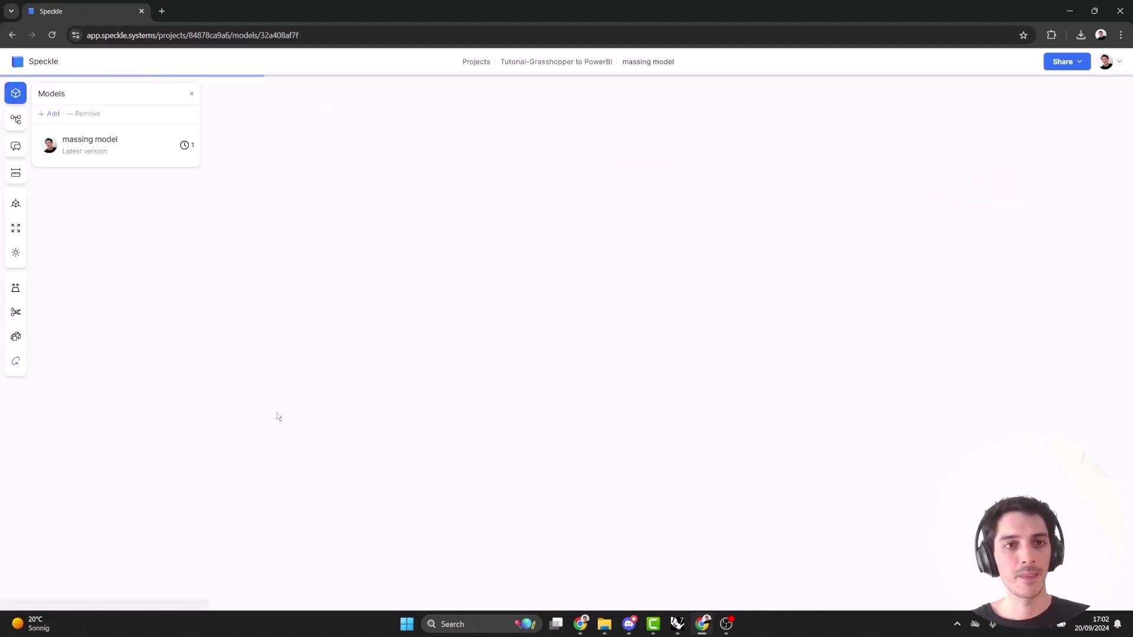
pyautogui.moveTo(334, 358); pyautogui.dragTo(268, 326)
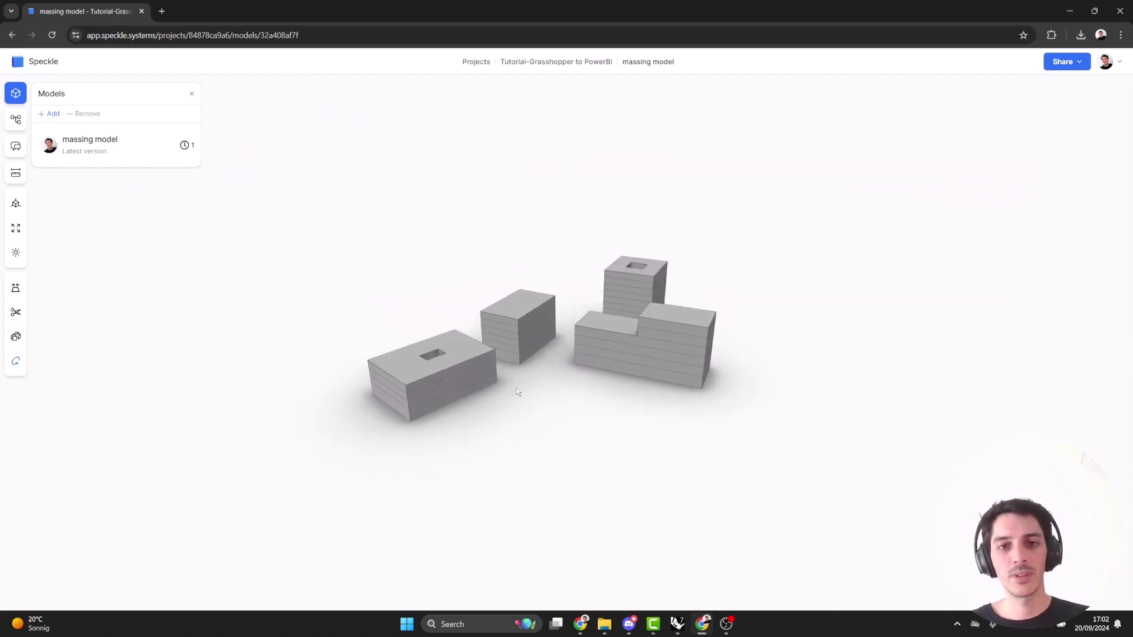
pyautogui.scroll(5, 532, 381)
pyautogui.moveTo(539, 373)
pyautogui.mouseDown()
pyautogui.moveTo(555, 354)
pyautogui.moveTo(538, 369)
pyautogui.mouseUp()
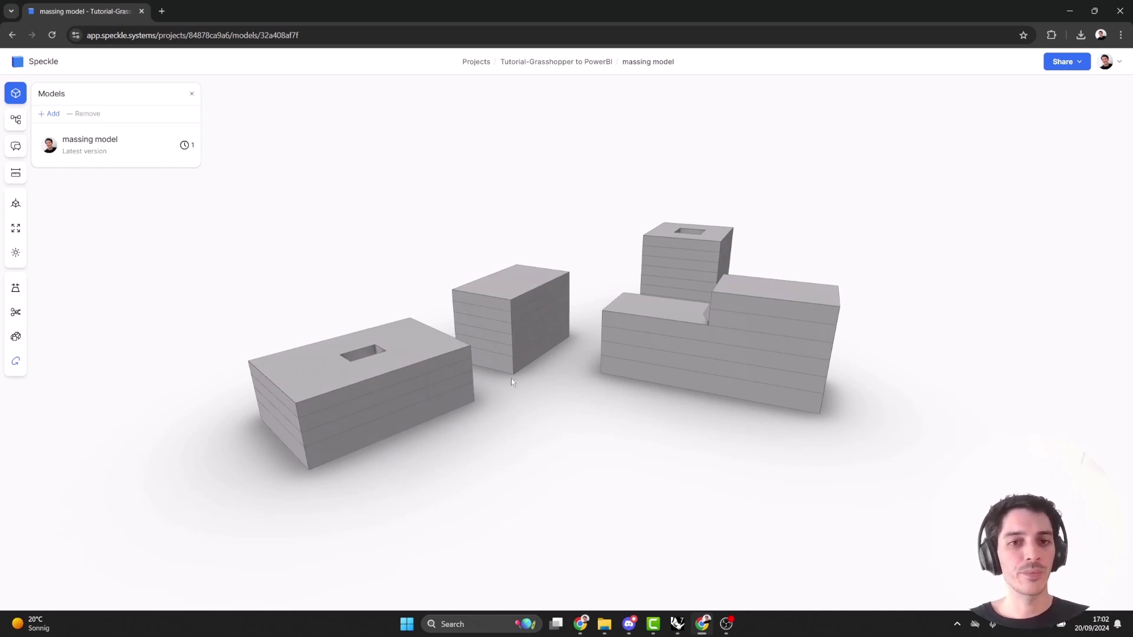
pyautogui.click(428, 355)
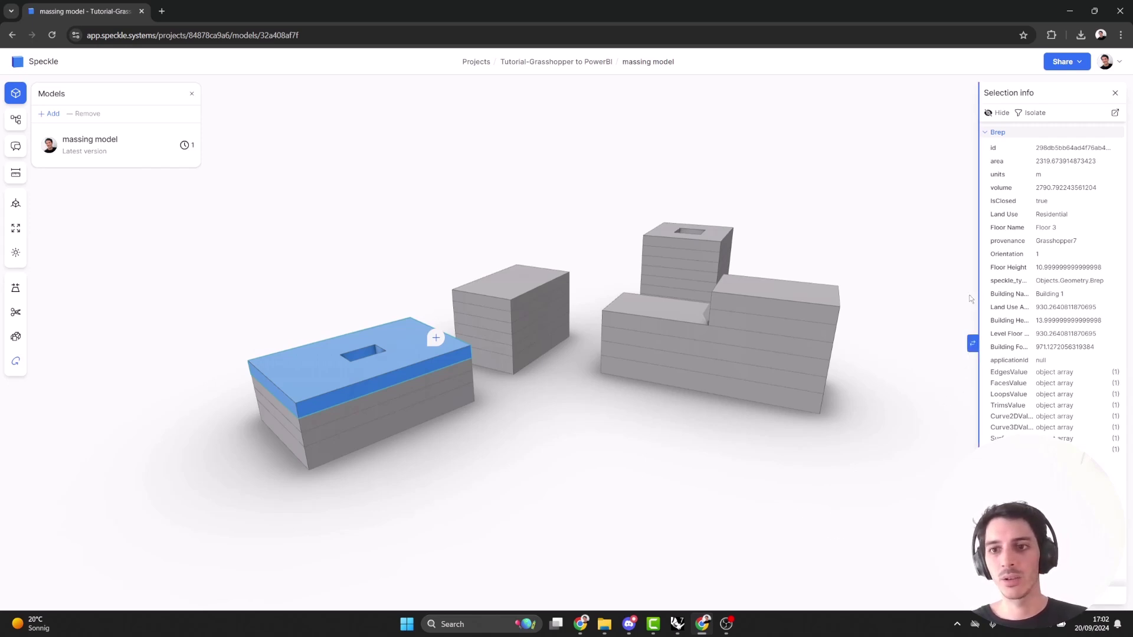
# Widen the Selection info panel and check the right building's top floors and Floor Name.
pyautogui.moveTo(978, 294); pyautogui.dragTo(893, 294)
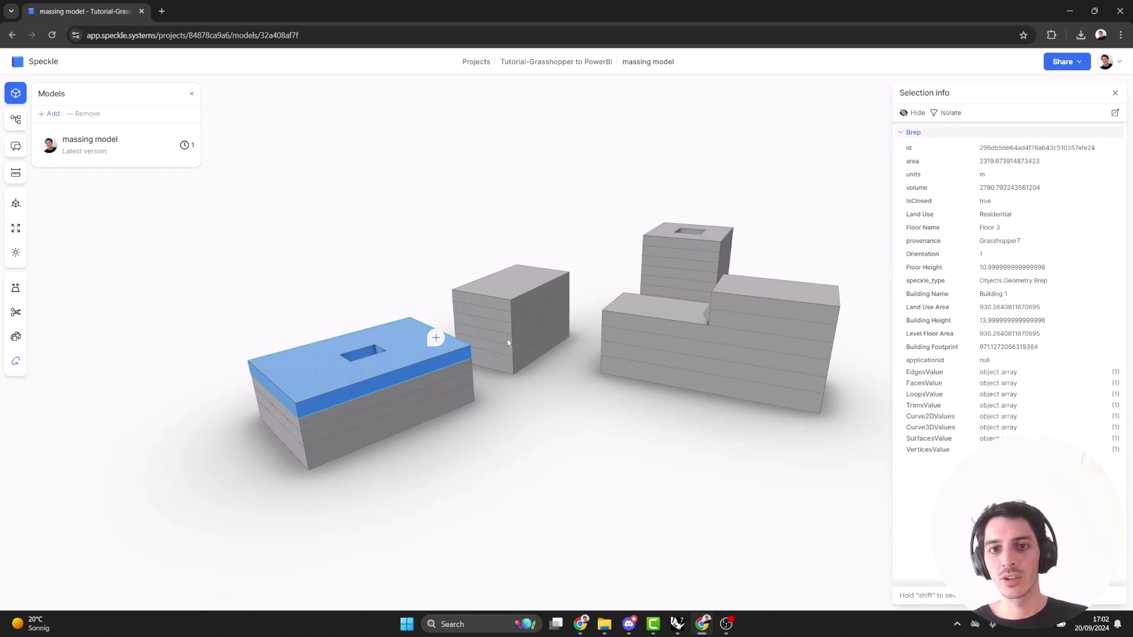
pyautogui.click(769, 302)
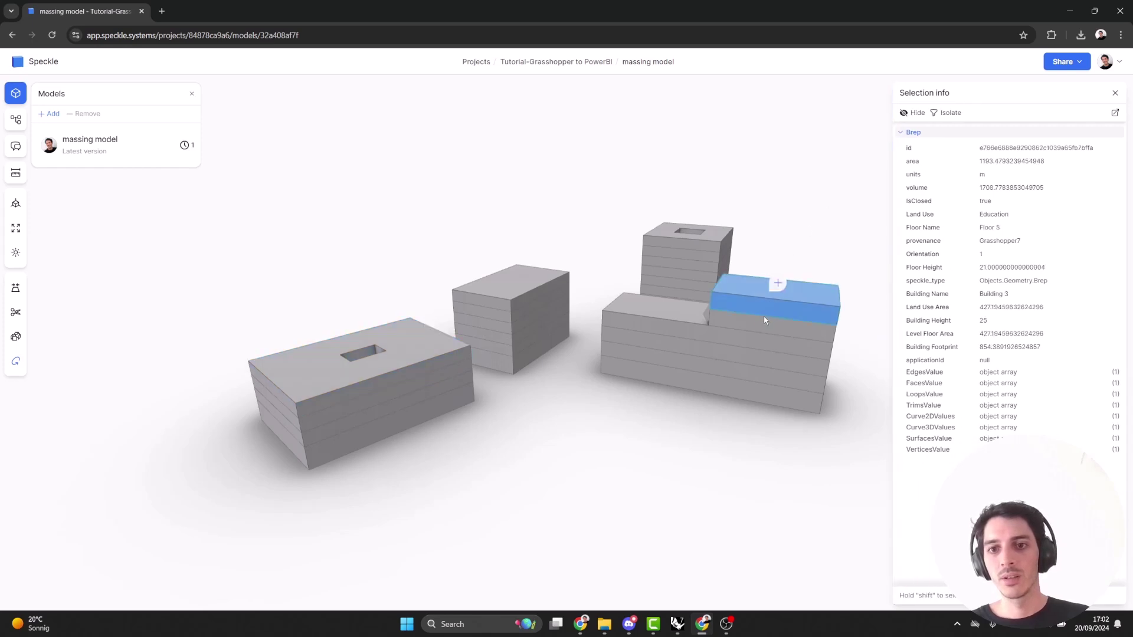
pyautogui.click(761, 326)
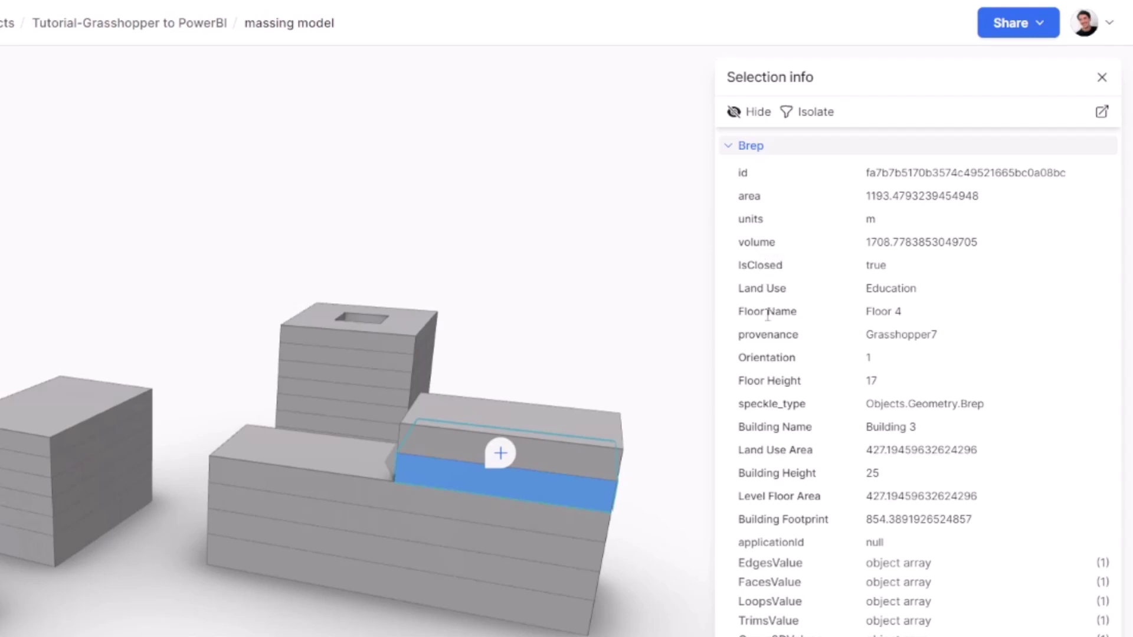
pyautogui.doubleClick(768, 311)
# Step through Building 3's Floors 0–4, comparing Land Use and Building Height, then select the middle building's bottom floor.
pyautogui.click(590, 620)
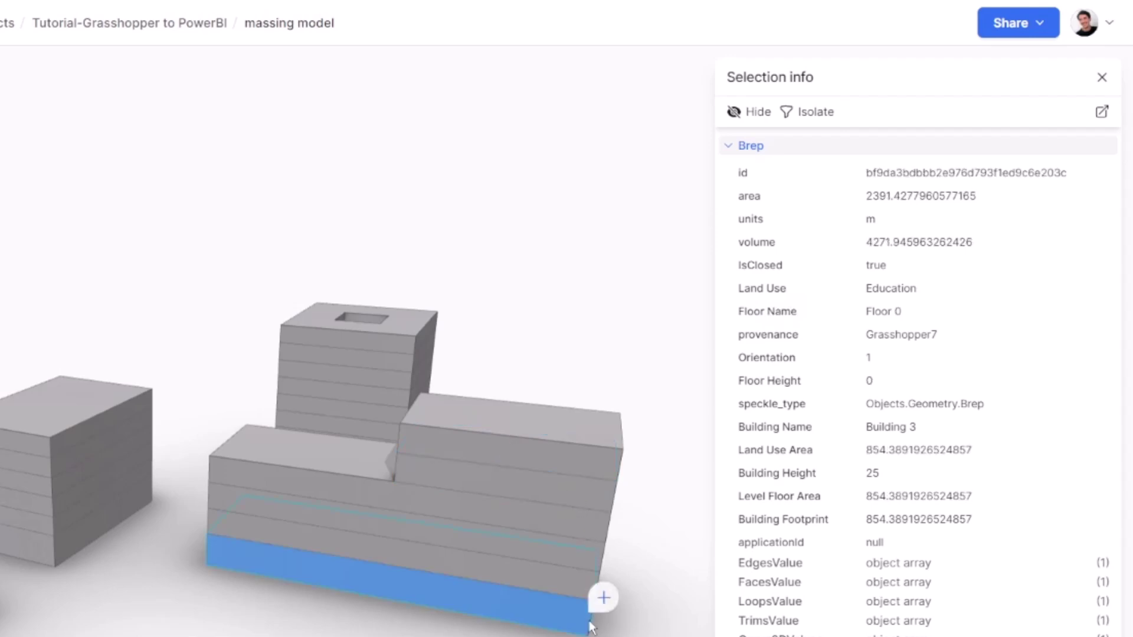
pyautogui.click(582, 565)
pyautogui.click(563, 532)
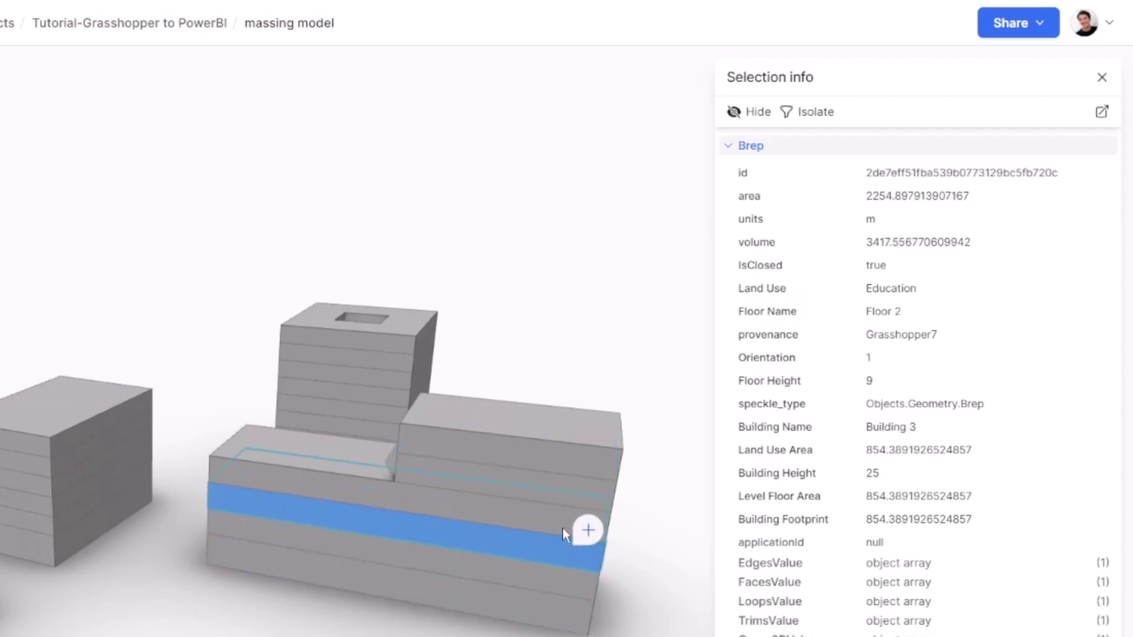
pyautogui.click(558, 502)
pyautogui.click(558, 492)
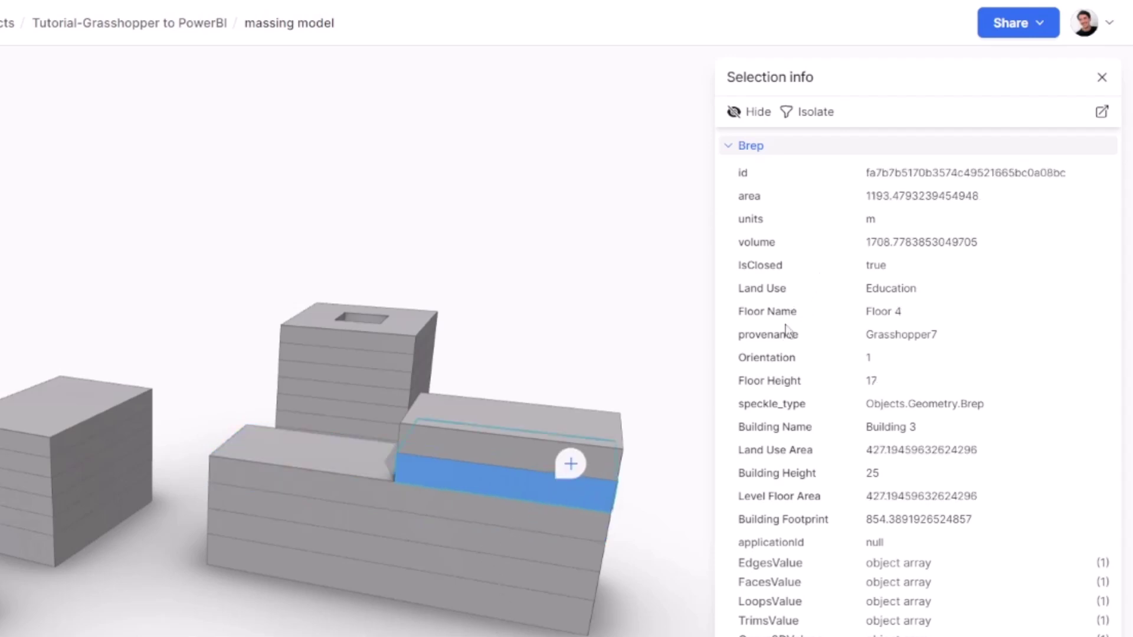
pyautogui.tripleClick(756, 285)
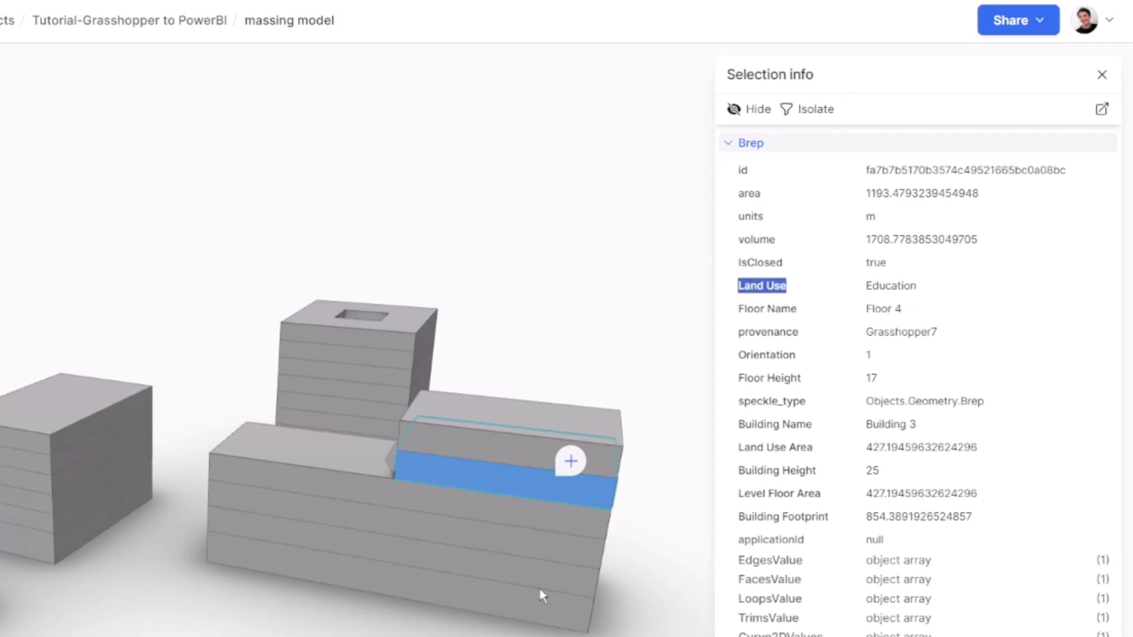
pyautogui.tripleClick(767, 476)
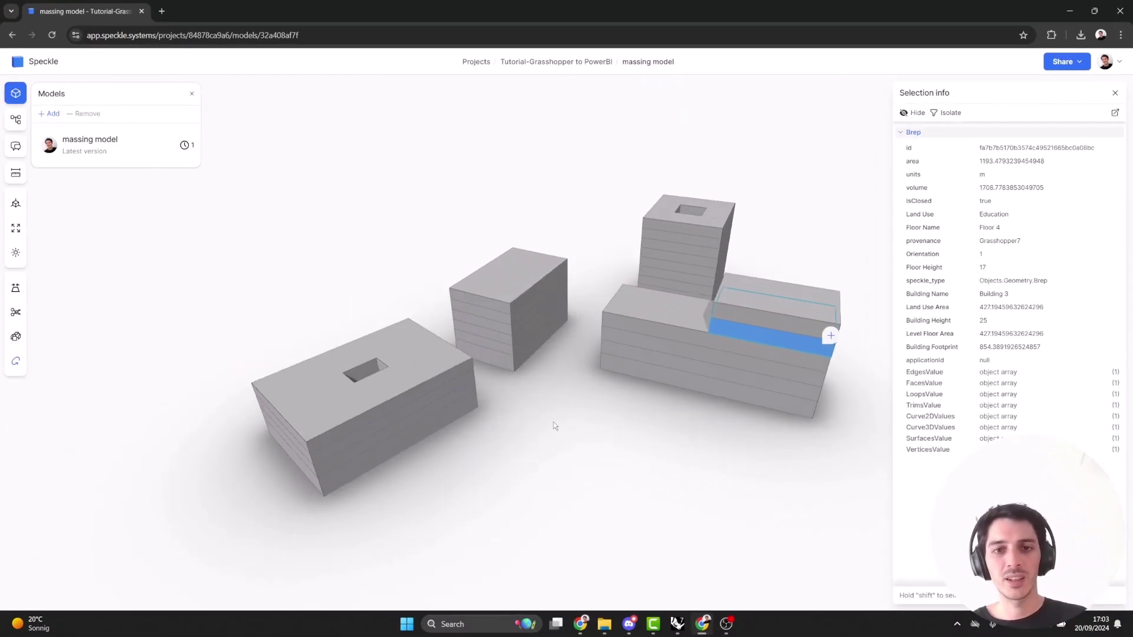
pyautogui.moveTo(554, 425); pyautogui.dragTo(559, 417)
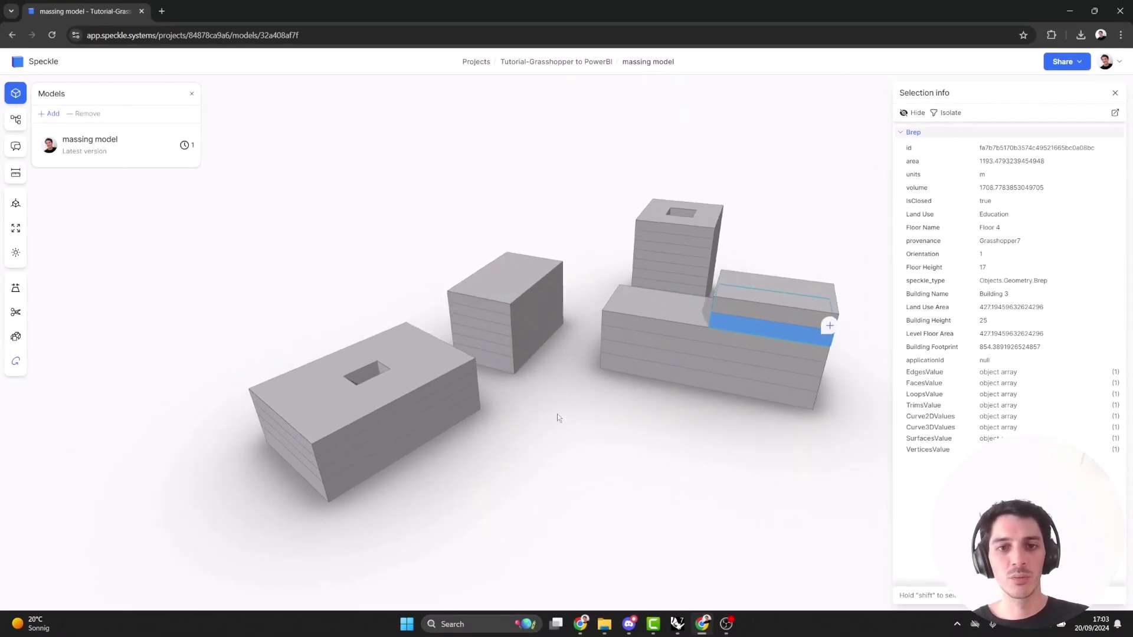
pyautogui.click(511, 371)
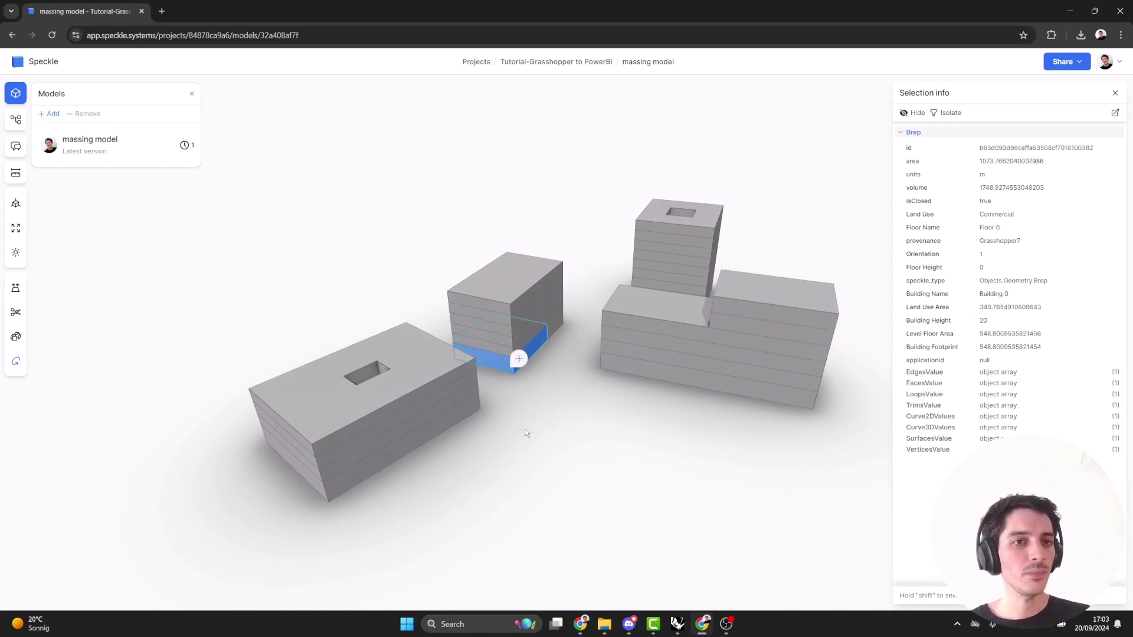
# Filter and colour the massing model by Floor Height in the Scene explorer.
pyautogui.click(107, 233)
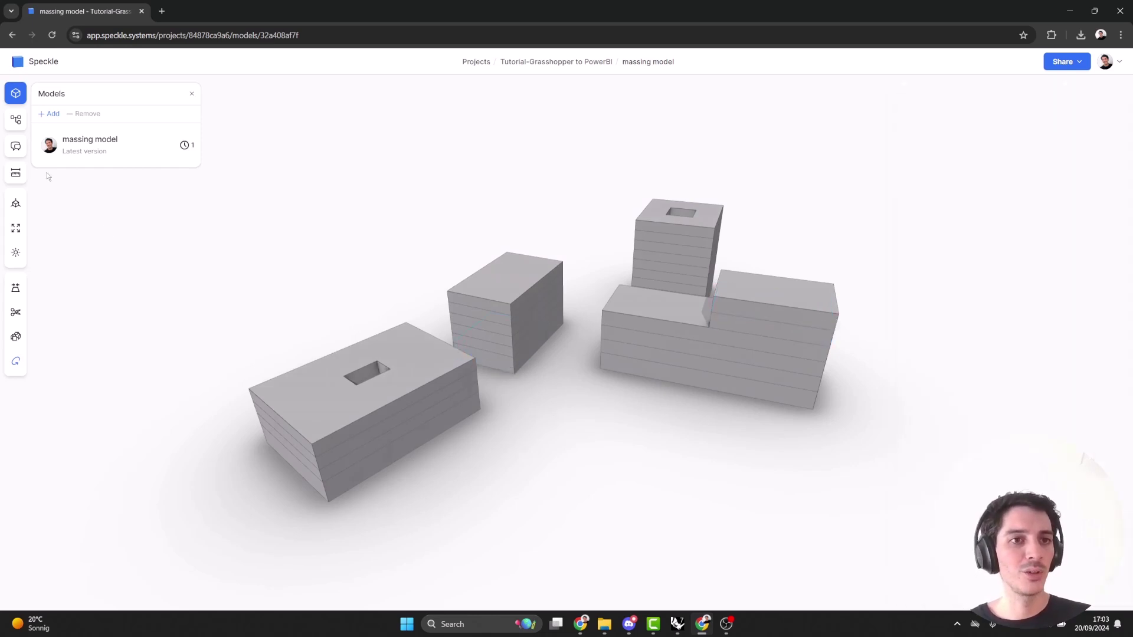
pyautogui.click(16, 120)
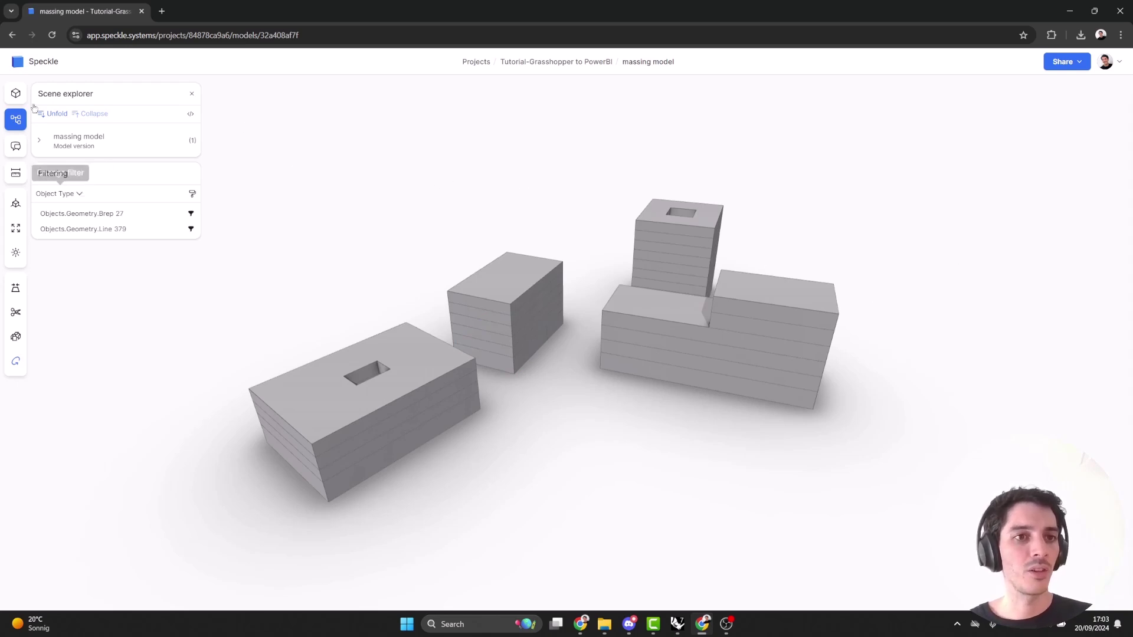
pyautogui.click(74, 195)
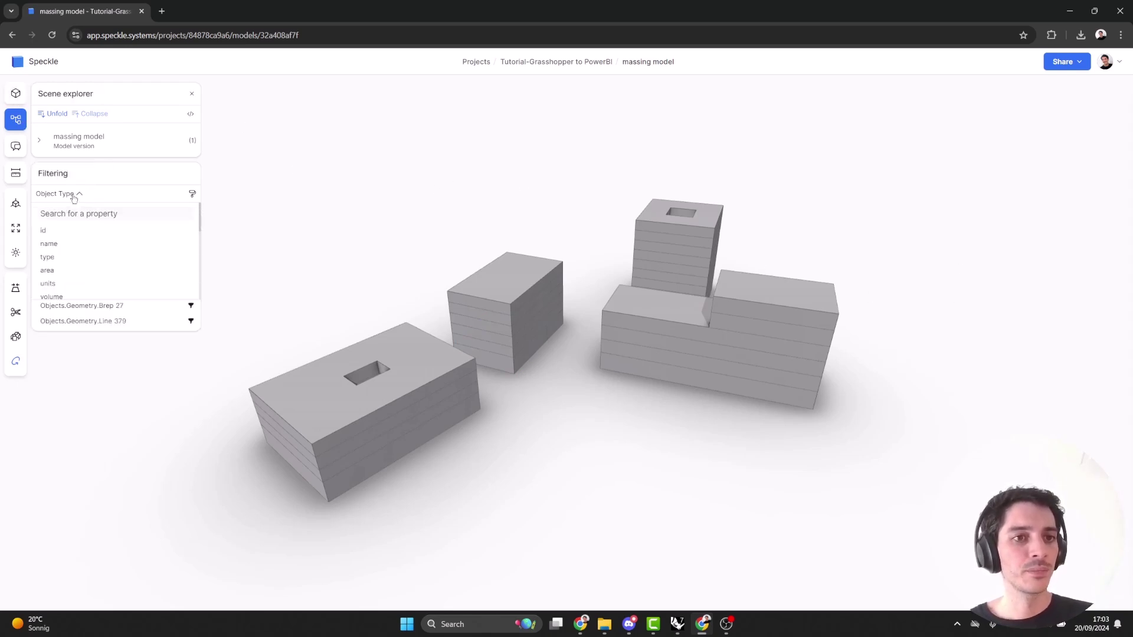
pyautogui.scroll(-3, 88, 242)
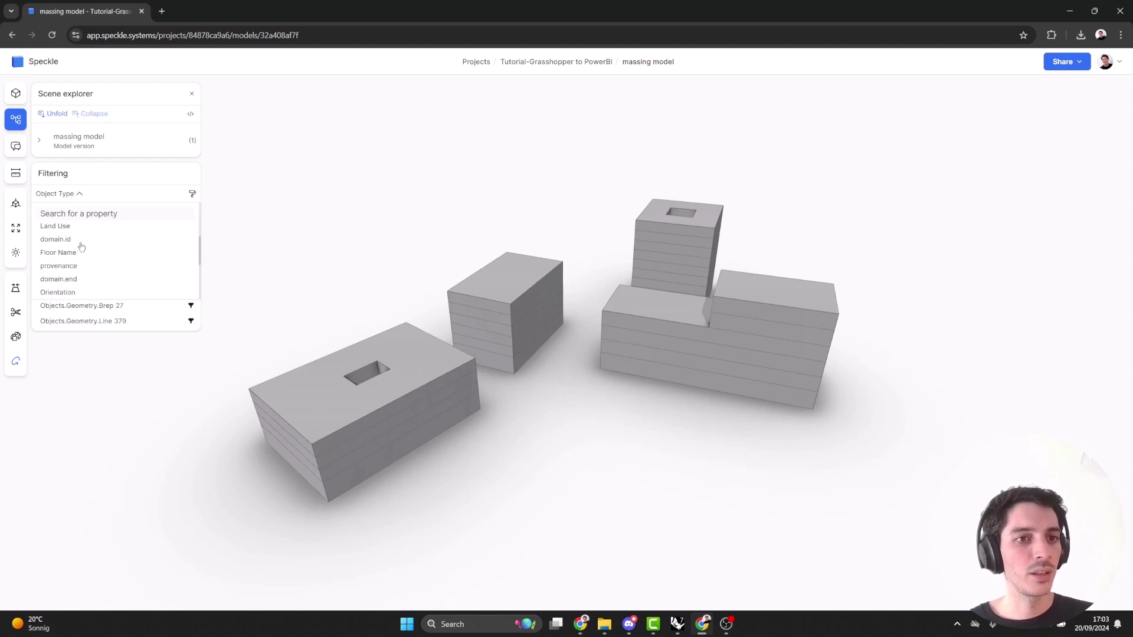
pyautogui.scroll(-2, 99, 247)
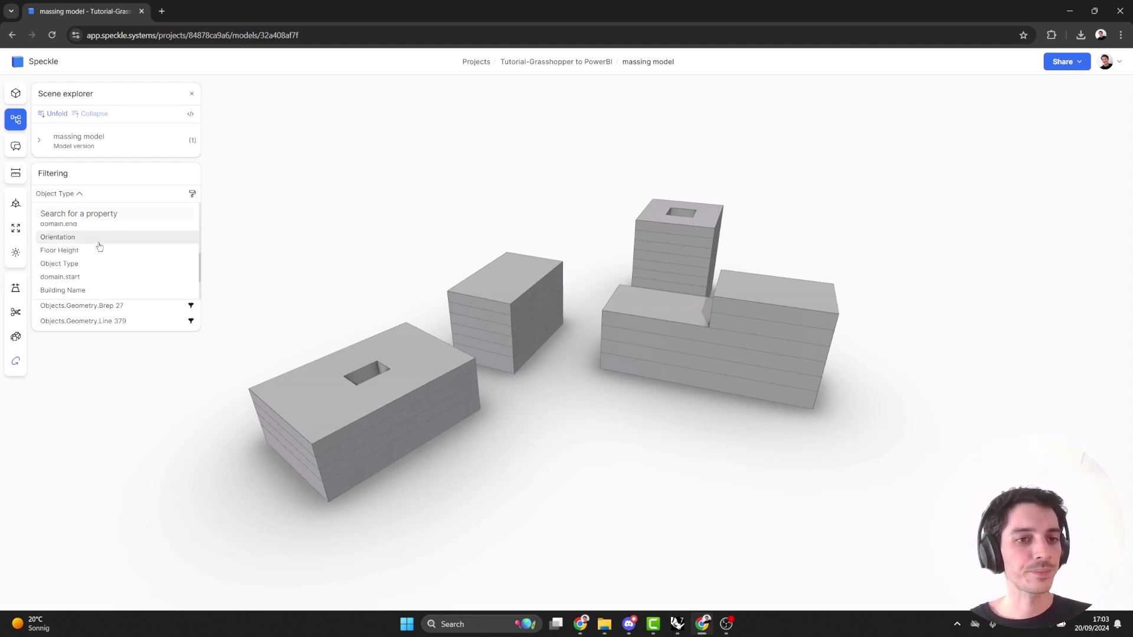
pyautogui.click(60, 250)
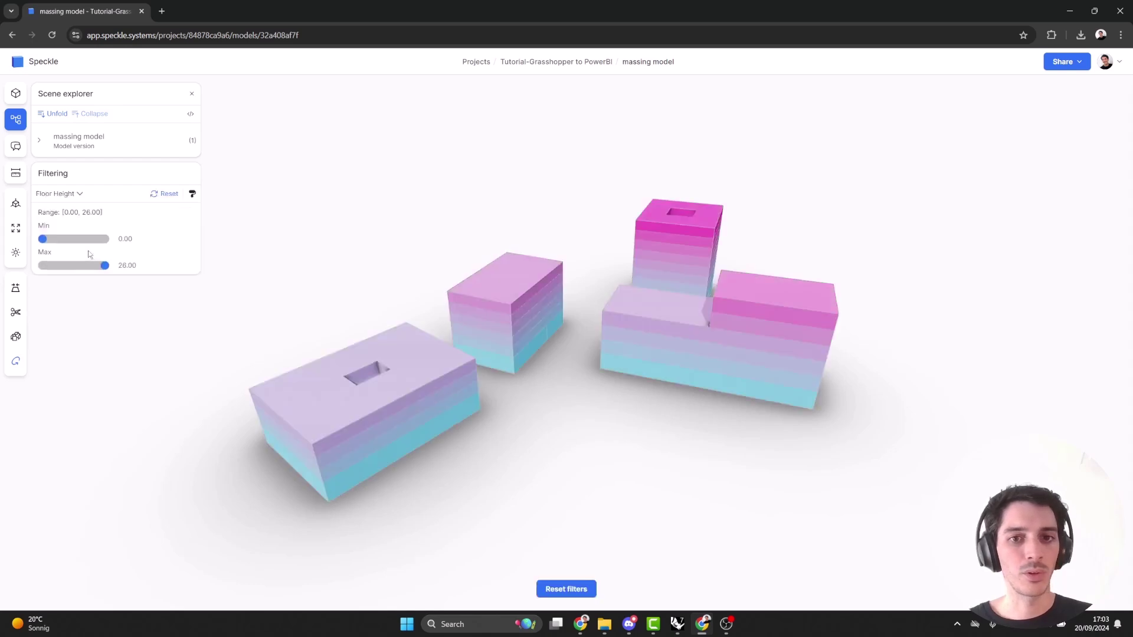
# Try a lower maximum on the Floor Height slider, then restore the range to 0–26.
pyautogui.moveTo(272, 263); pyautogui.dragTo(416, 235)
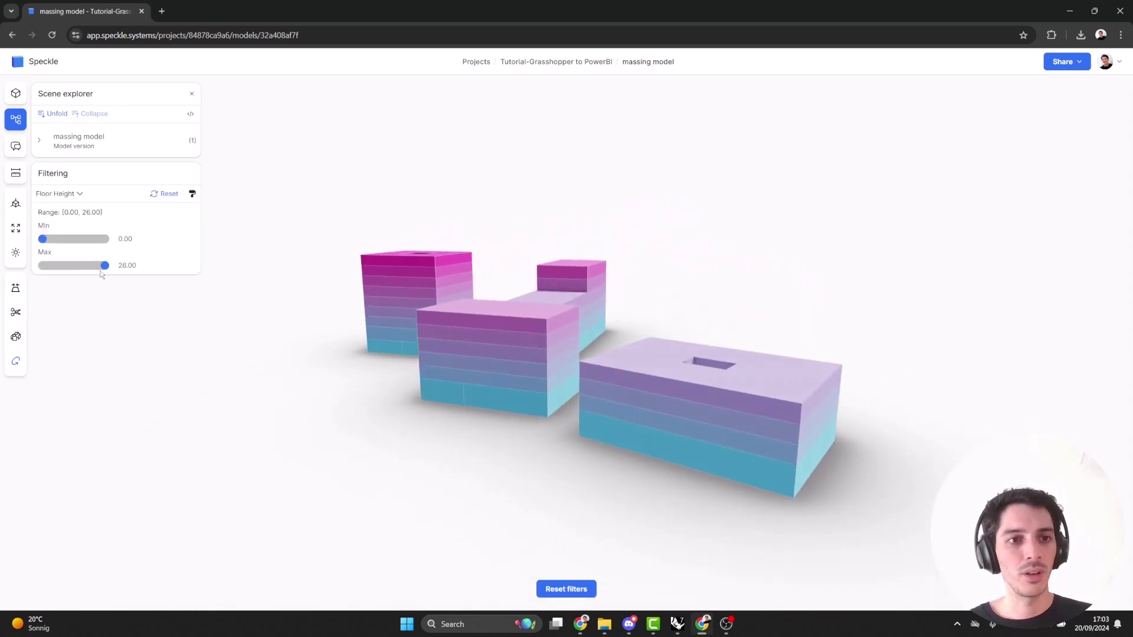
pyautogui.moveTo(86, 266)
pyautogui.mouseDown()
pyautogui.moveTo(49, 238)
pyautogui.moveTo(90, 266)
pyautogui.mouseUp()
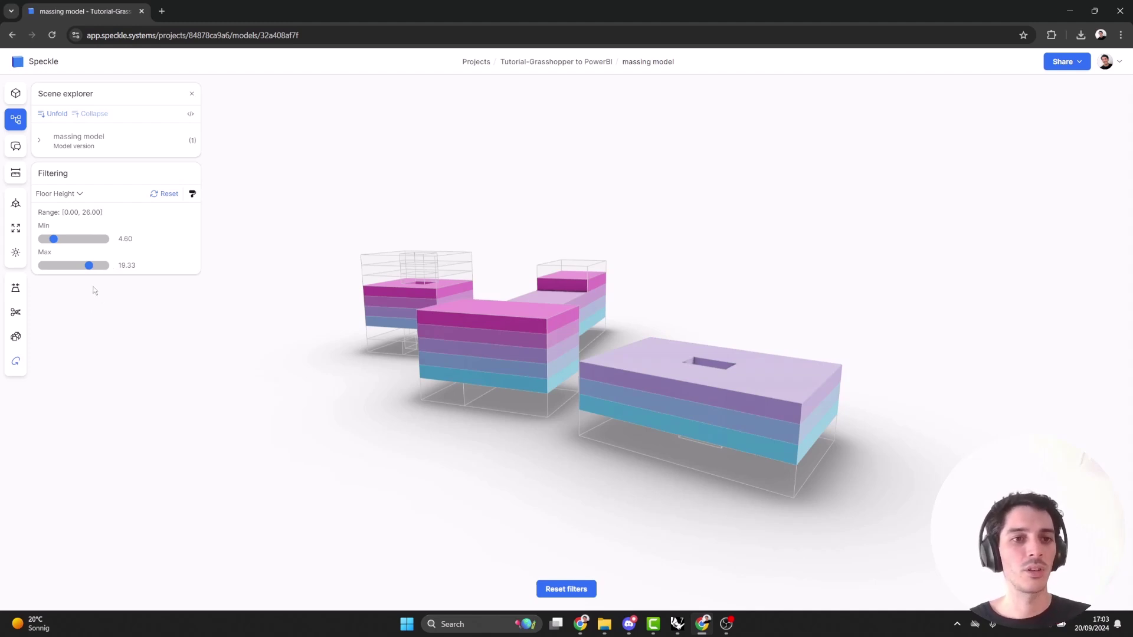
pyautogui.moveTo(89, 266); pyautogui.dragTo(105, 266)
pyautogui.moveTo(53, 238); pyautogui.dragTo(43, 238)
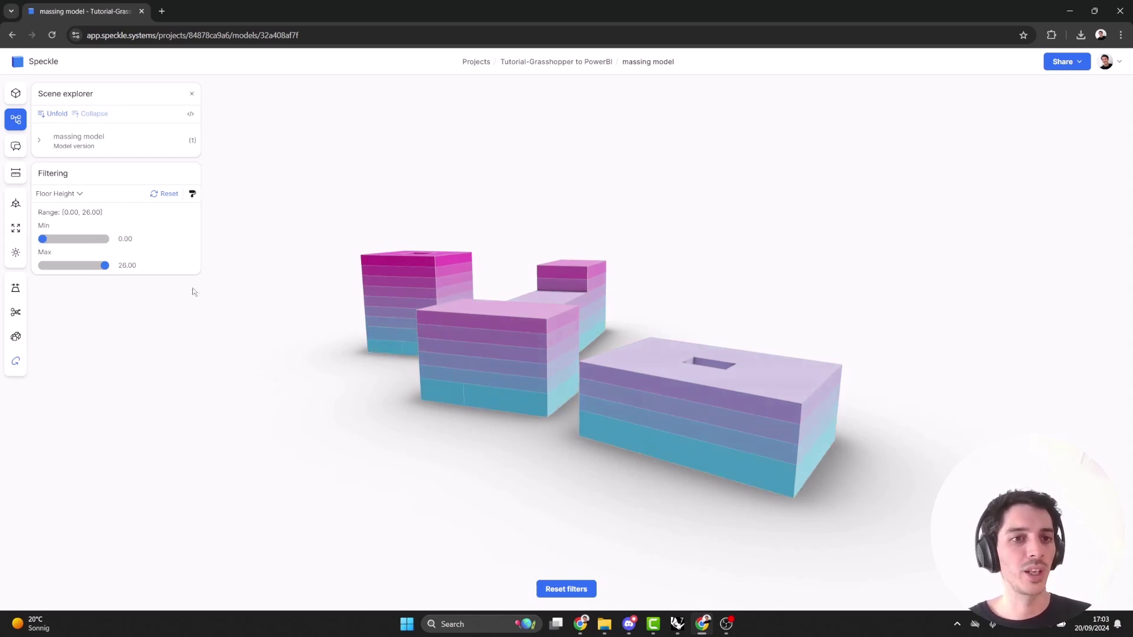
# Switch the filter to Floor Name and colour each floor by its name.
pyautogui.click(77, 198)
pyautogui.scroll(-2, 88, 233)
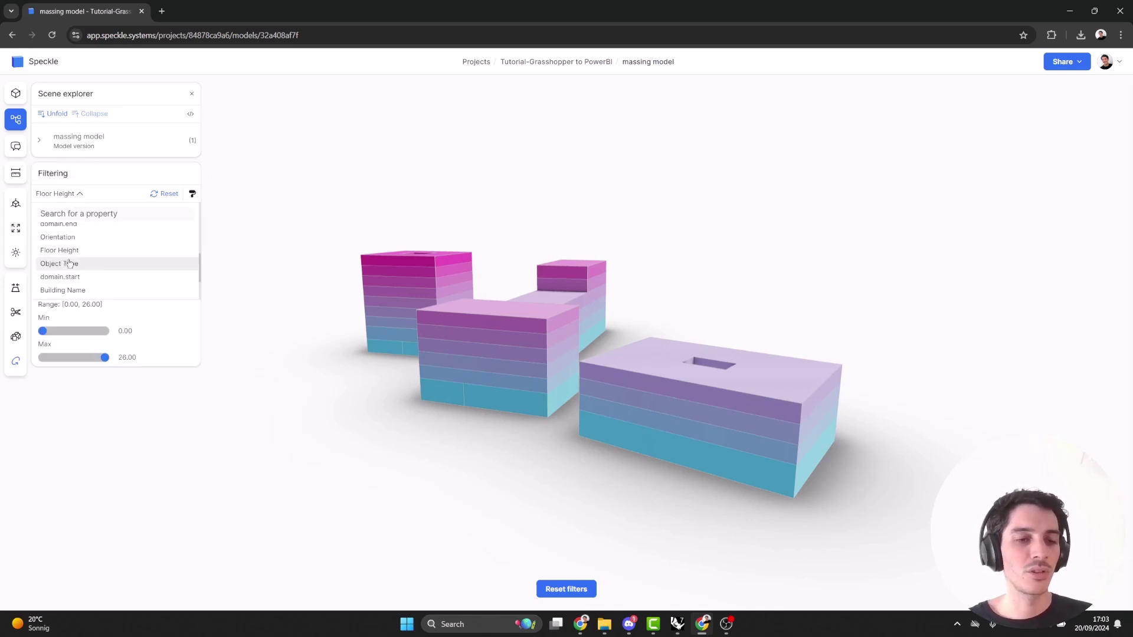
pyautogui.scroll(2, 118, 267)
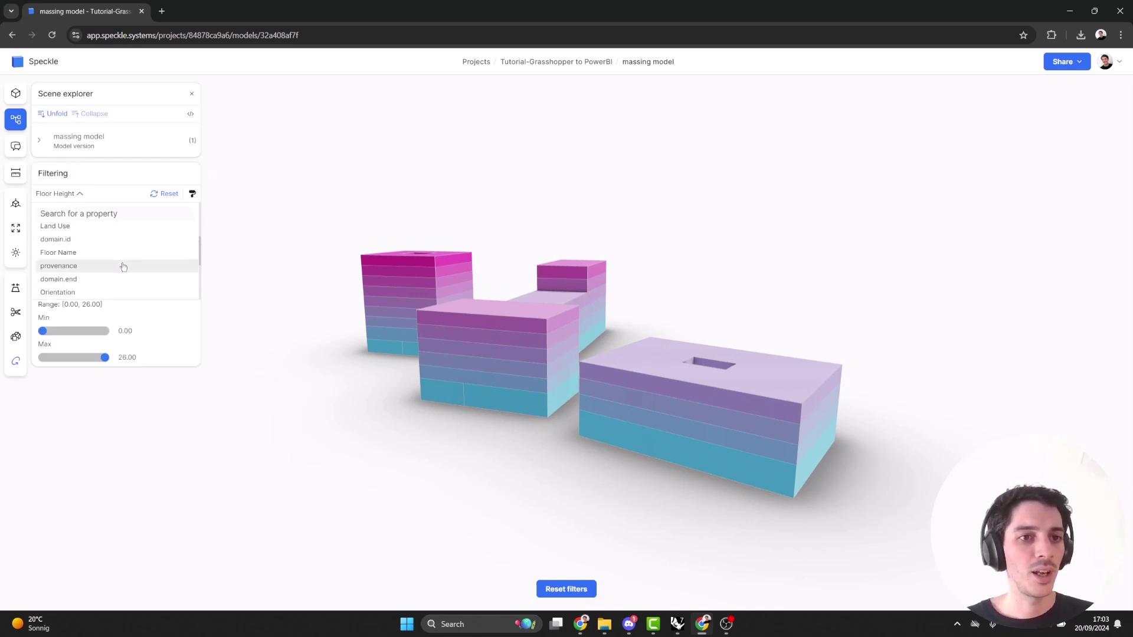
pyautogui.click(94, 253)
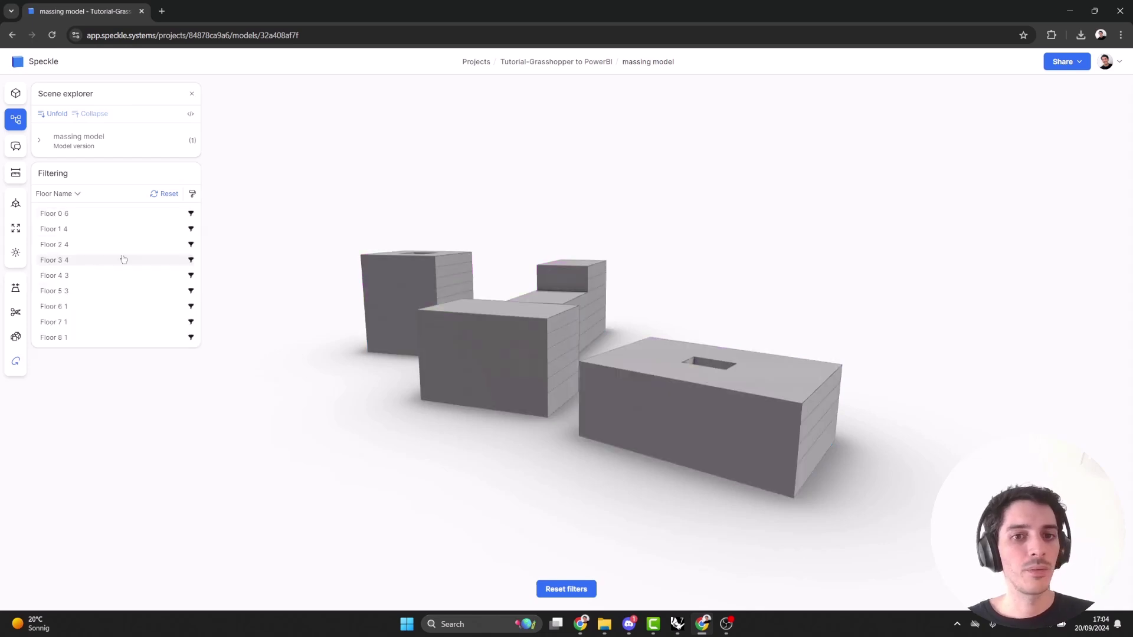
pyautogui.click(193, 194)
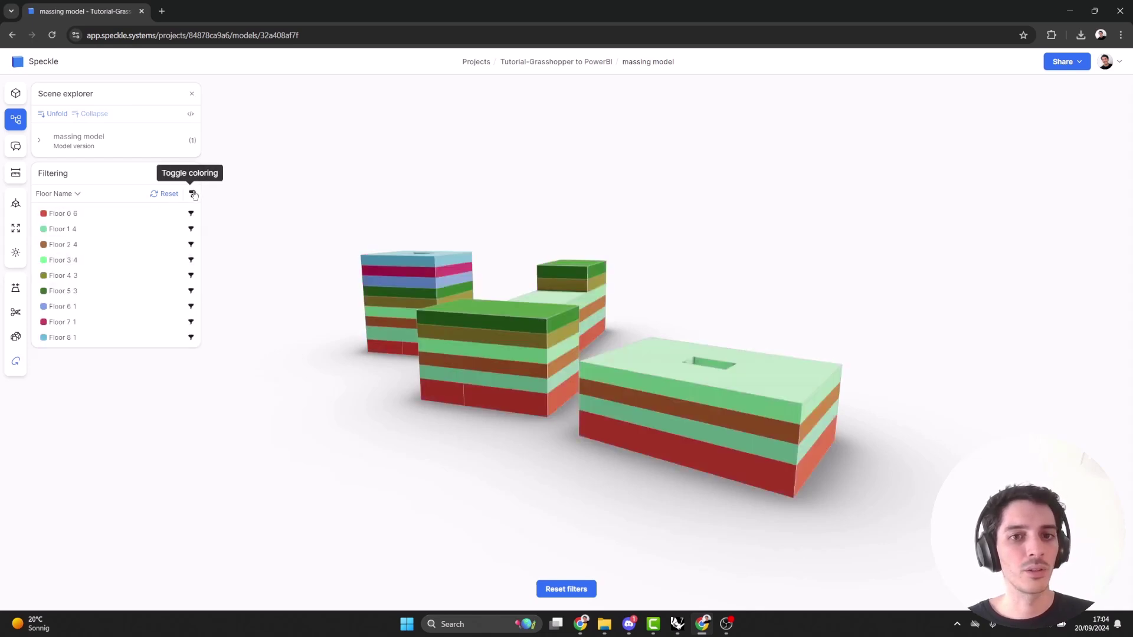
pyautogui.moveTo(457, 208); pyautogui.dragTo(135, 219)
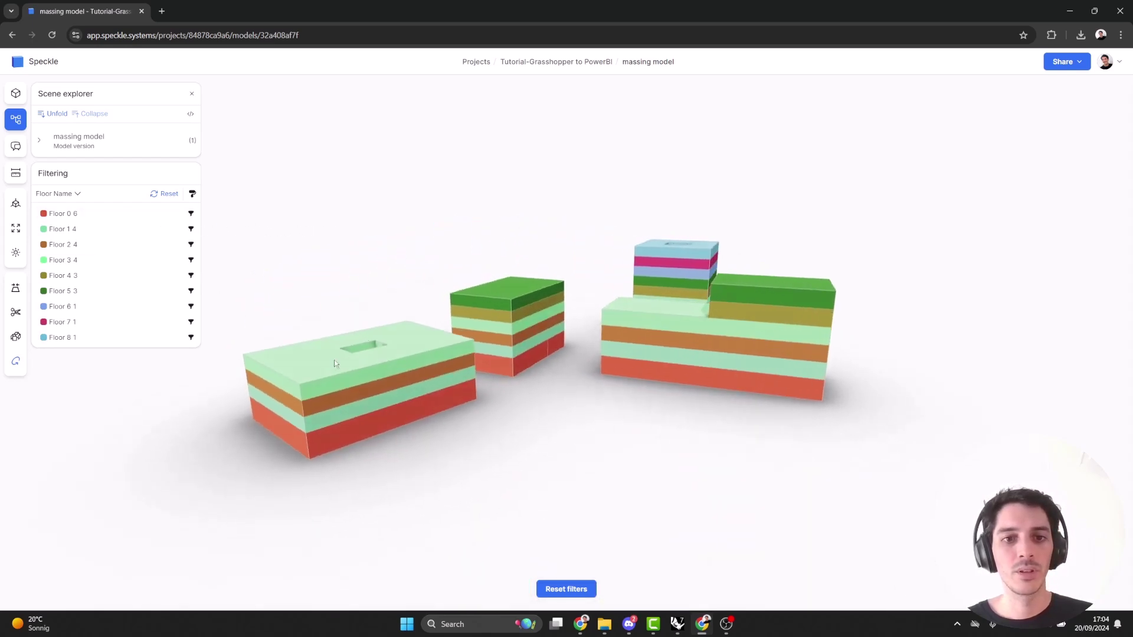
# Select Floor 2 on the left, right and middle buildings, then clear the selection.
pyautogui.click(316, 408)
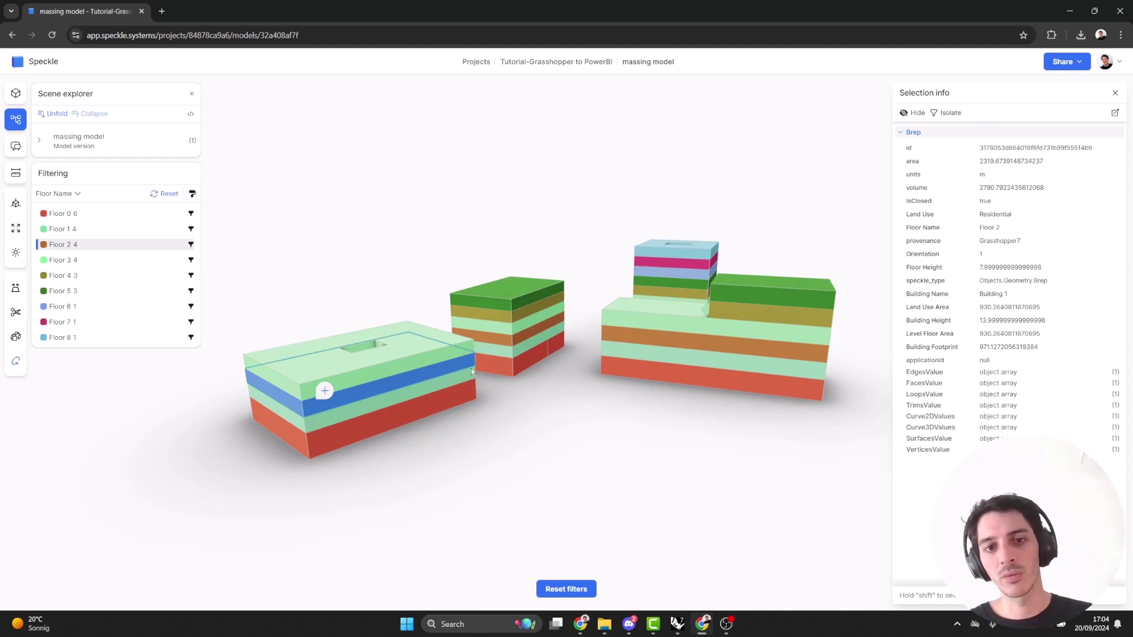
pyautogui.click(663, 345)
pyautogui.click(532, 336)
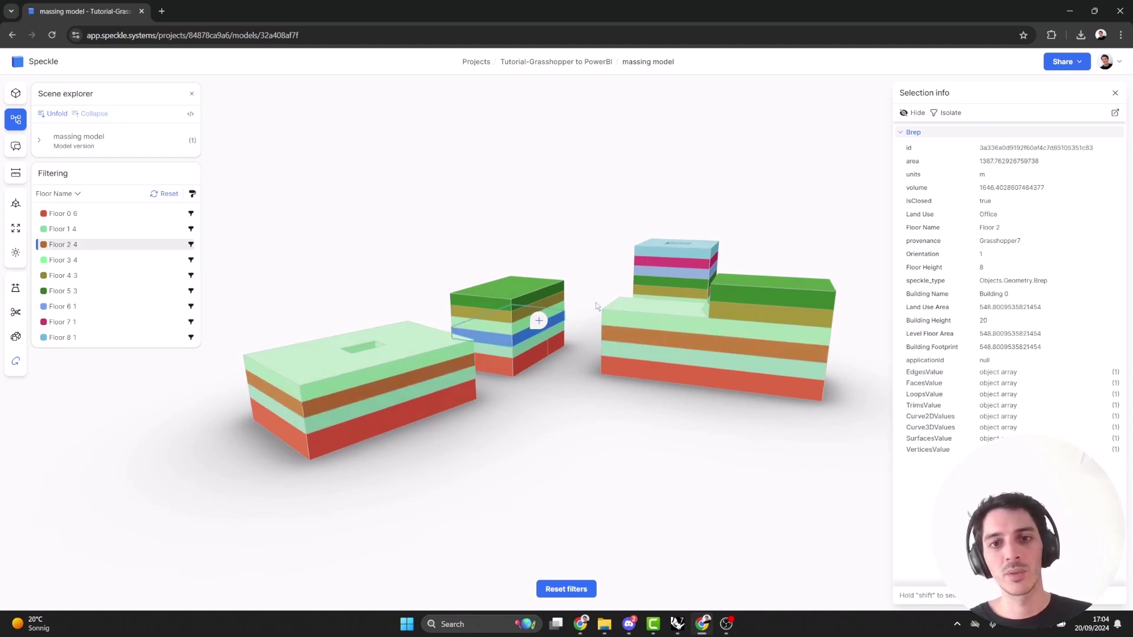
pyautogui.moveTo(573, 314); pyautogui.dragTo(463, 240)
pyautogui.click(463, 241)
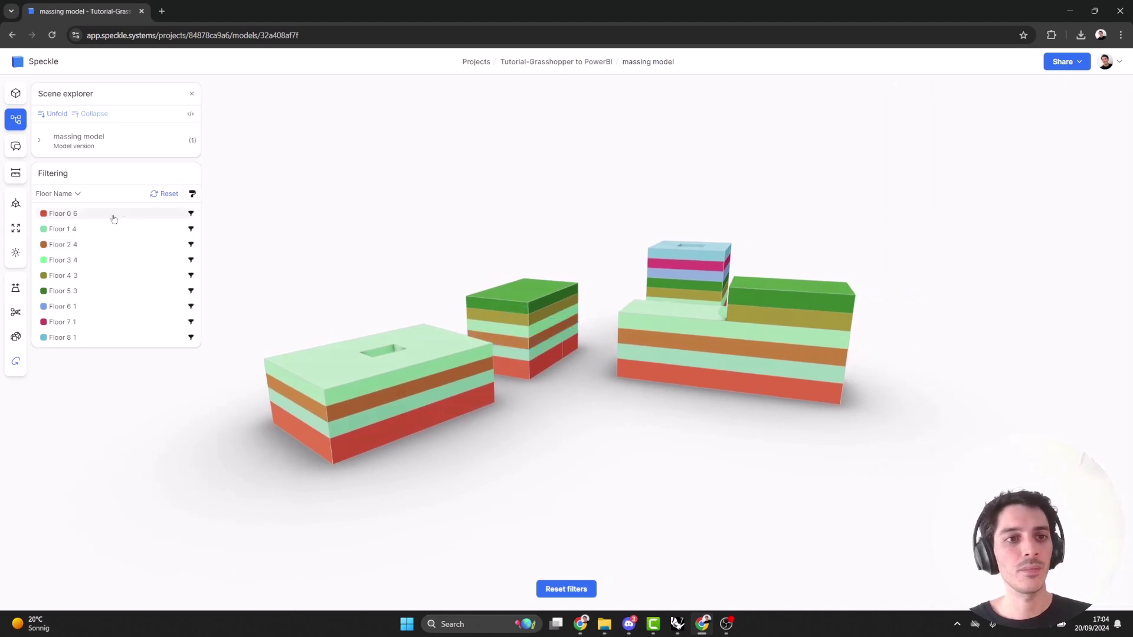
# Reset the colour filter and add the map context model to the scene.
pyautogui.click(556, 590)
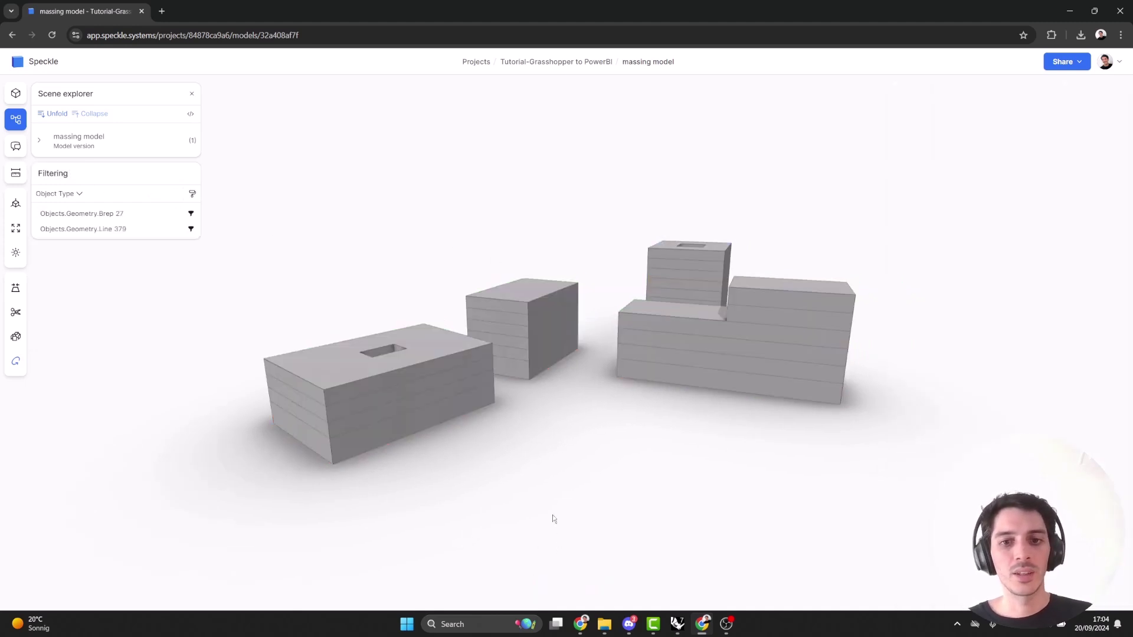
pyautogui.moveTo(534, 372); pyautogui.dragTo(555, 362)
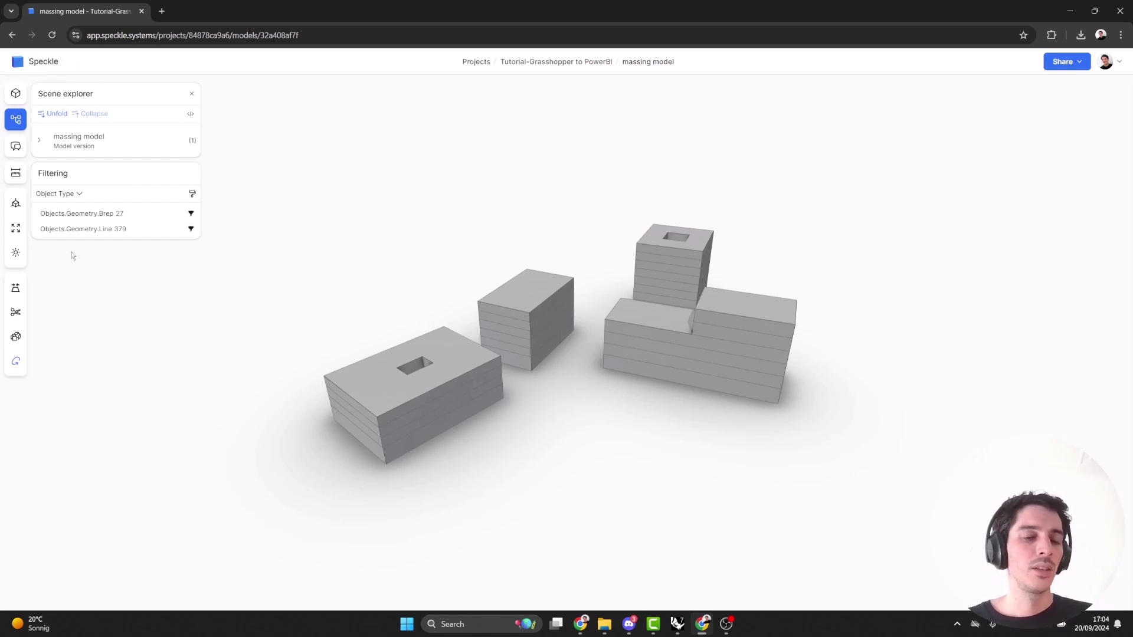
pyautogui.click(15, 94)
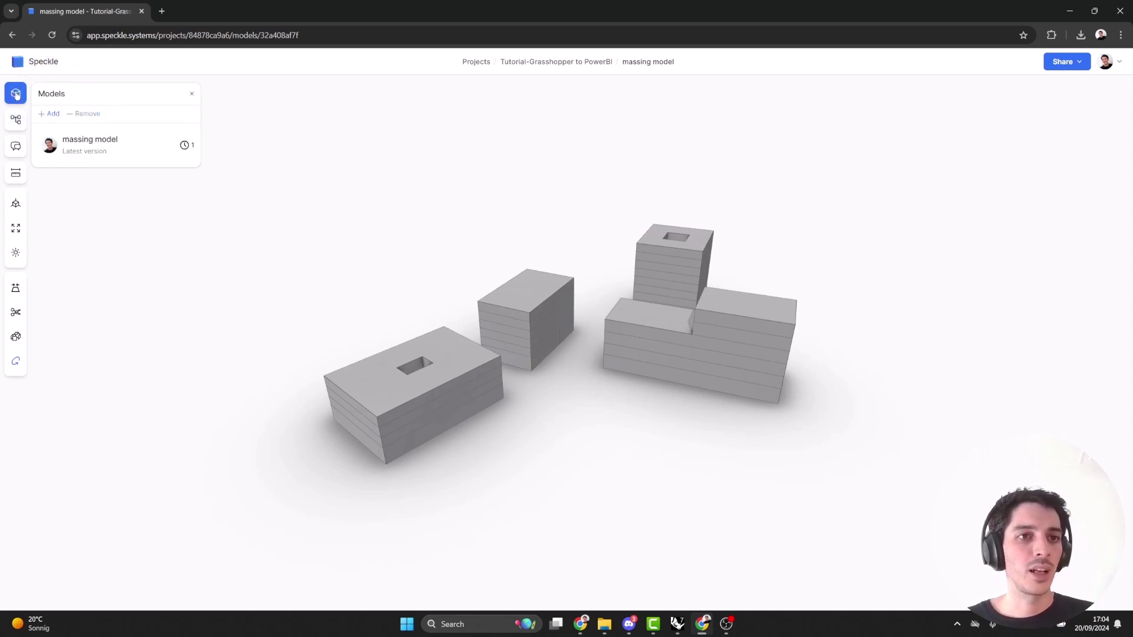
pyautogui.click(50, 112)
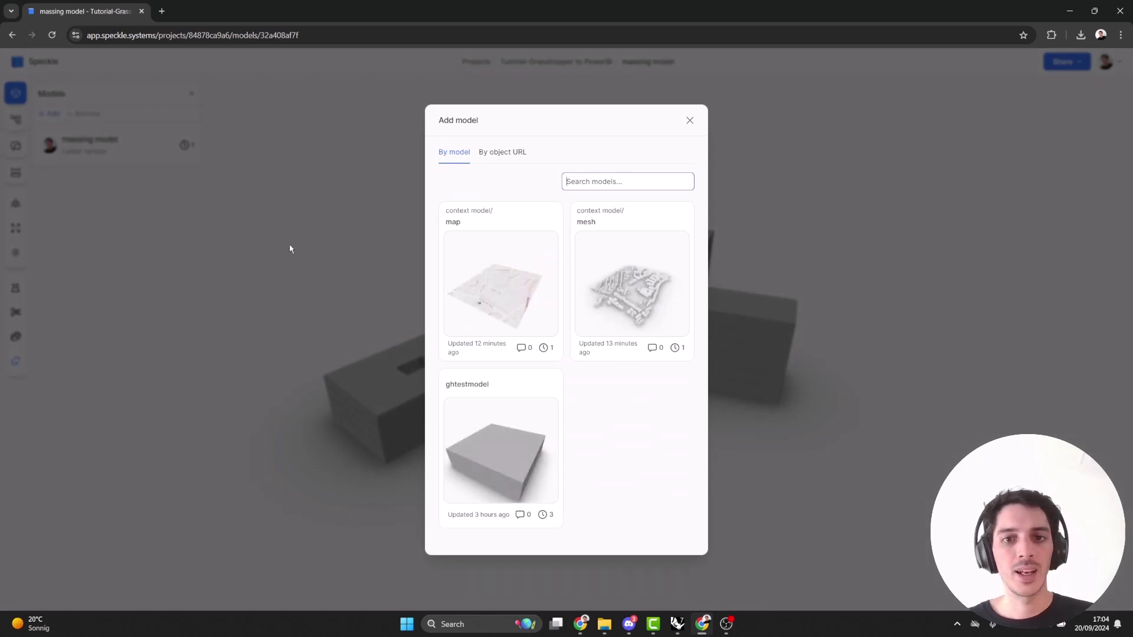
pyautogui.click(504, 224)
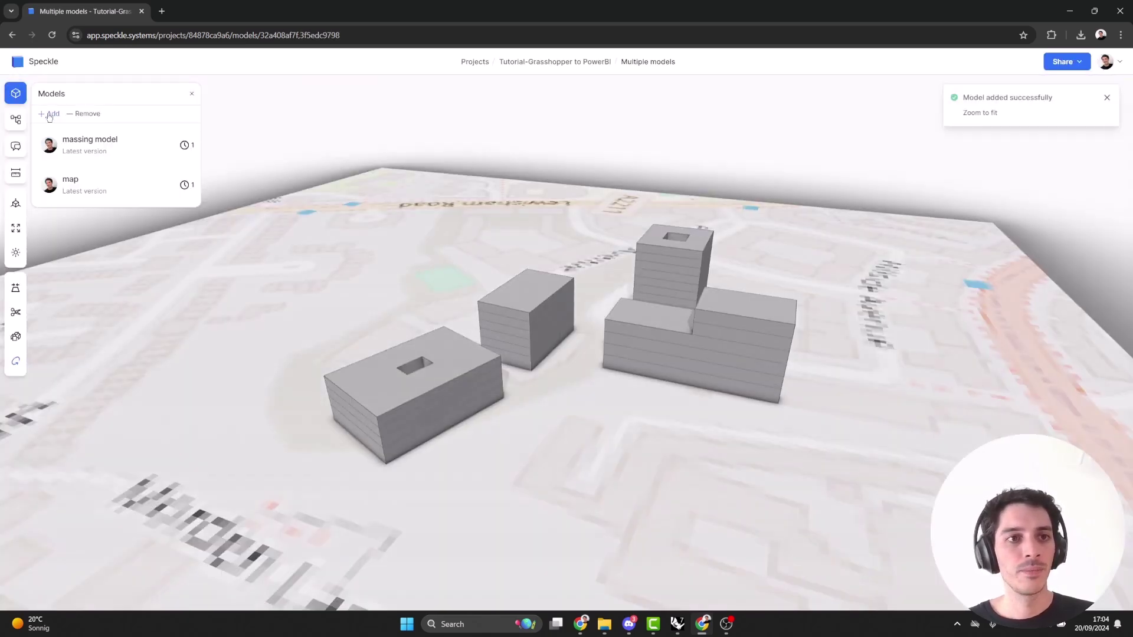
# Add the city mesh context model and orbit to inspect the surroundings.
pyautogui.click(50, 114)
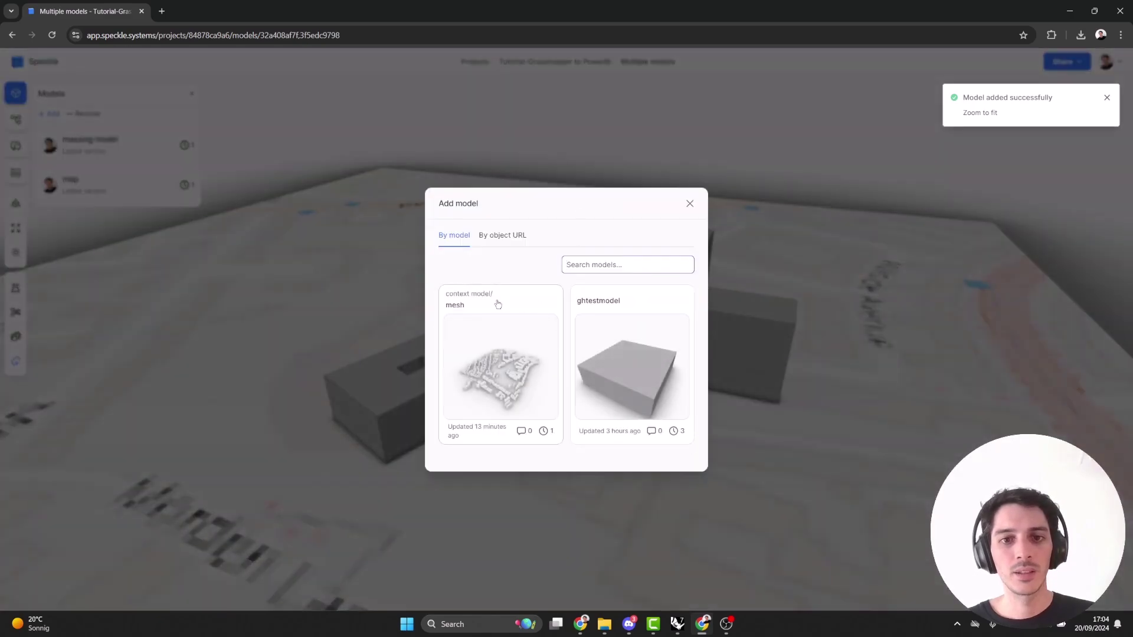
pyautogui.click(498, 304)
pyautogui.moveTo(442, 306); pyautogui.dragTo(484, 353)
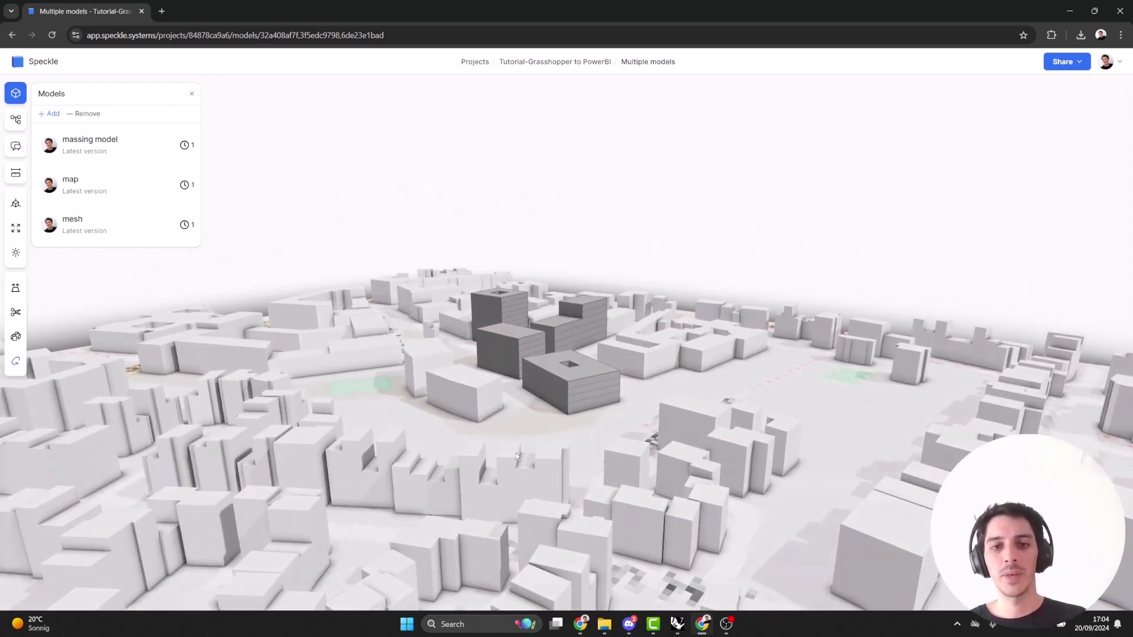
pyautogui.moveTo(578, 423); pyautogui.dragTo(646, 322)
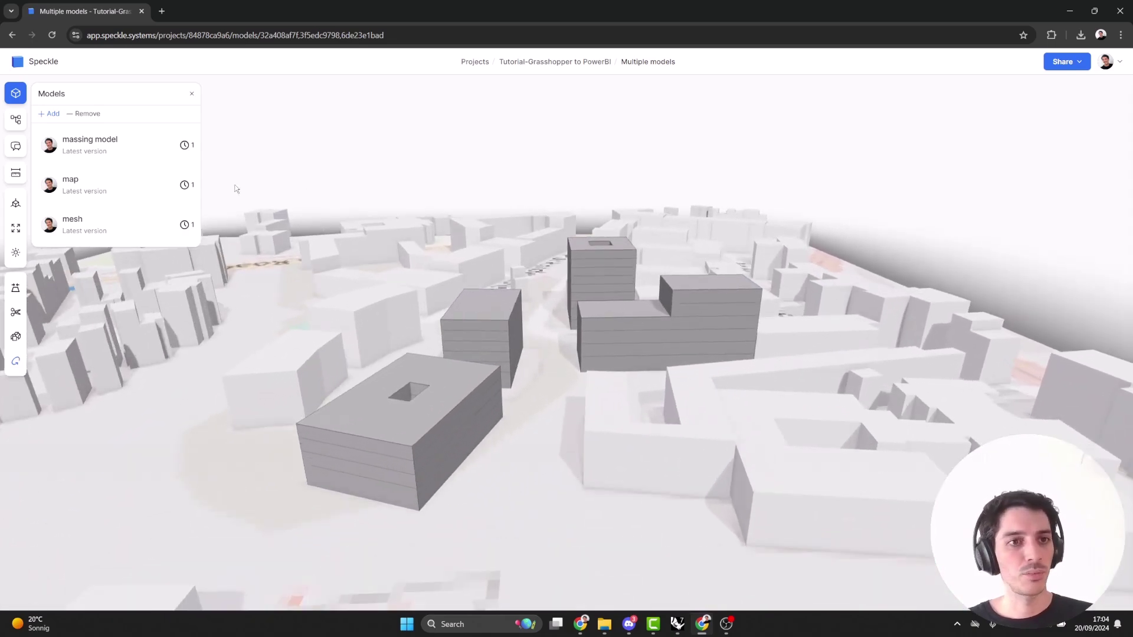
# In Scene explorer, search the filtering properties for 'land' and filter by Land Use.
pyautogui.click(14, 119)
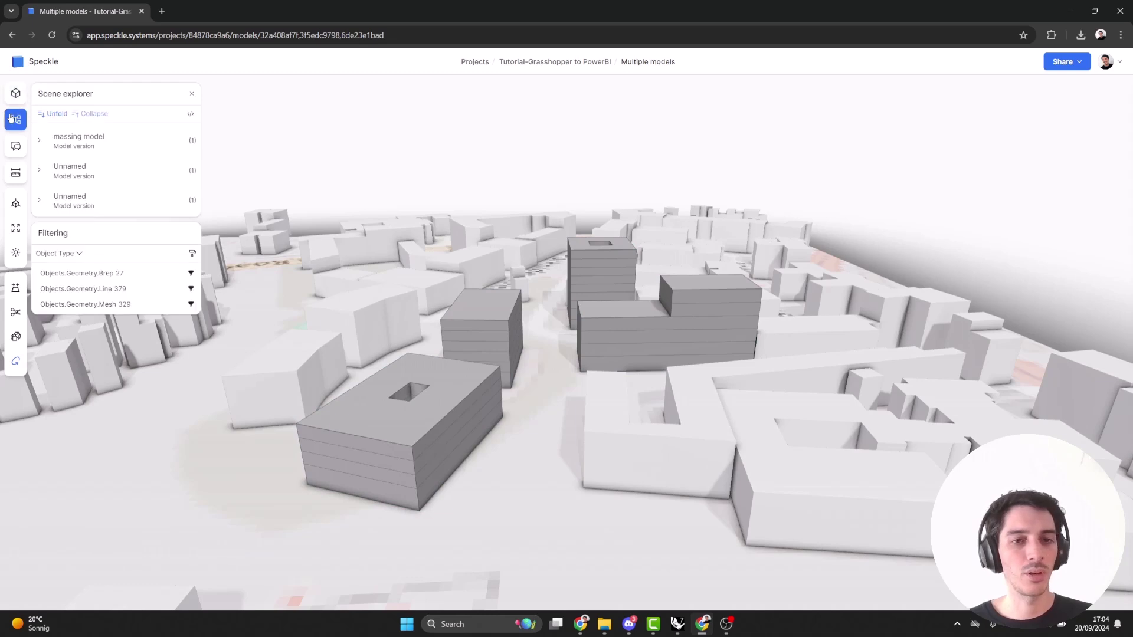
pyautogui.click(74, 257)
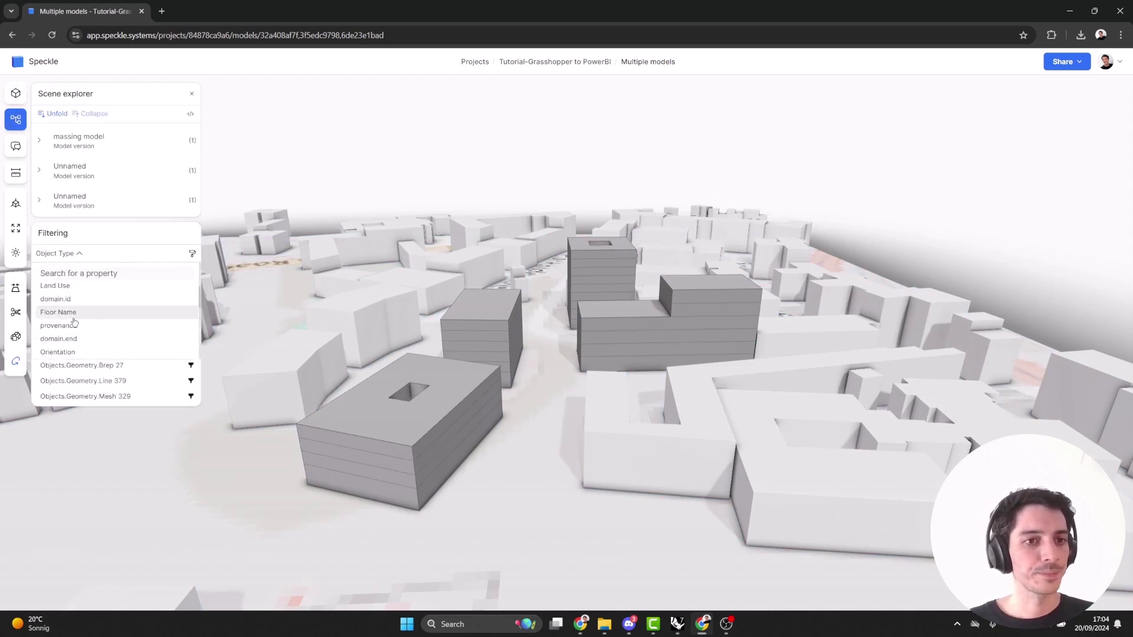
pyautogui.scroll(-1, 146, 317)
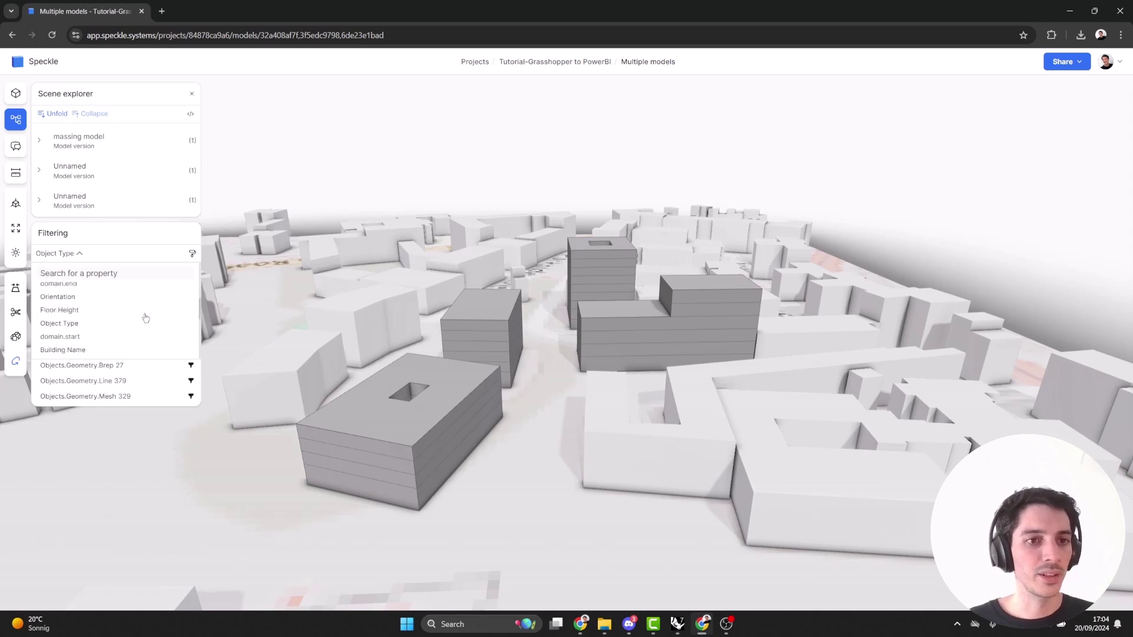
pyautogui.scroll(-1, 146, 317)
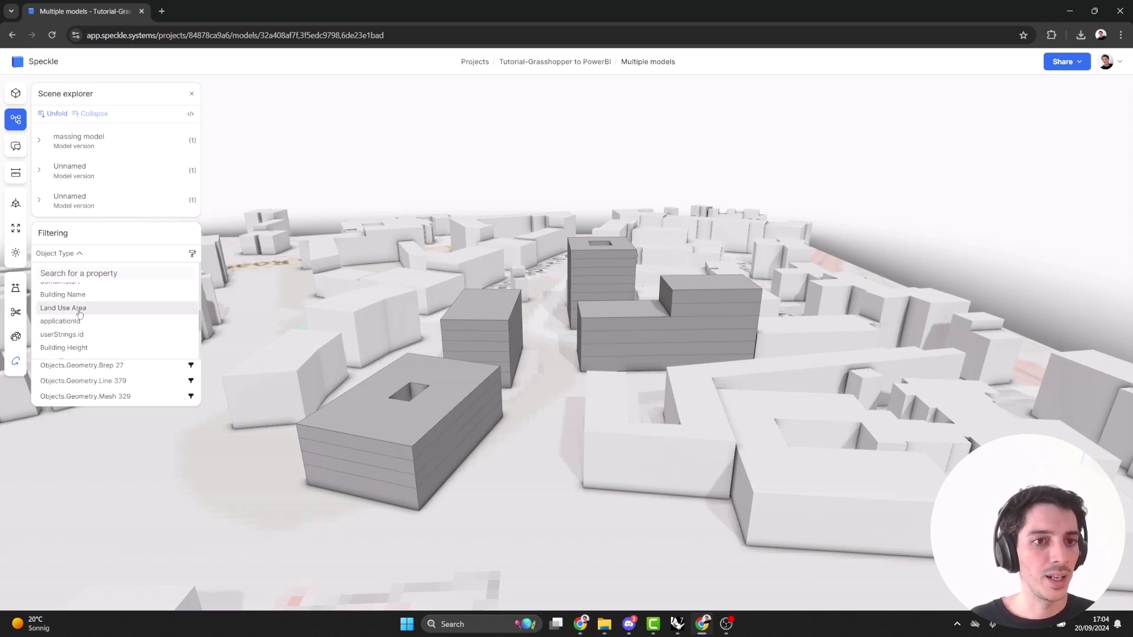
pyautogui.scroll(2, 77, 313)
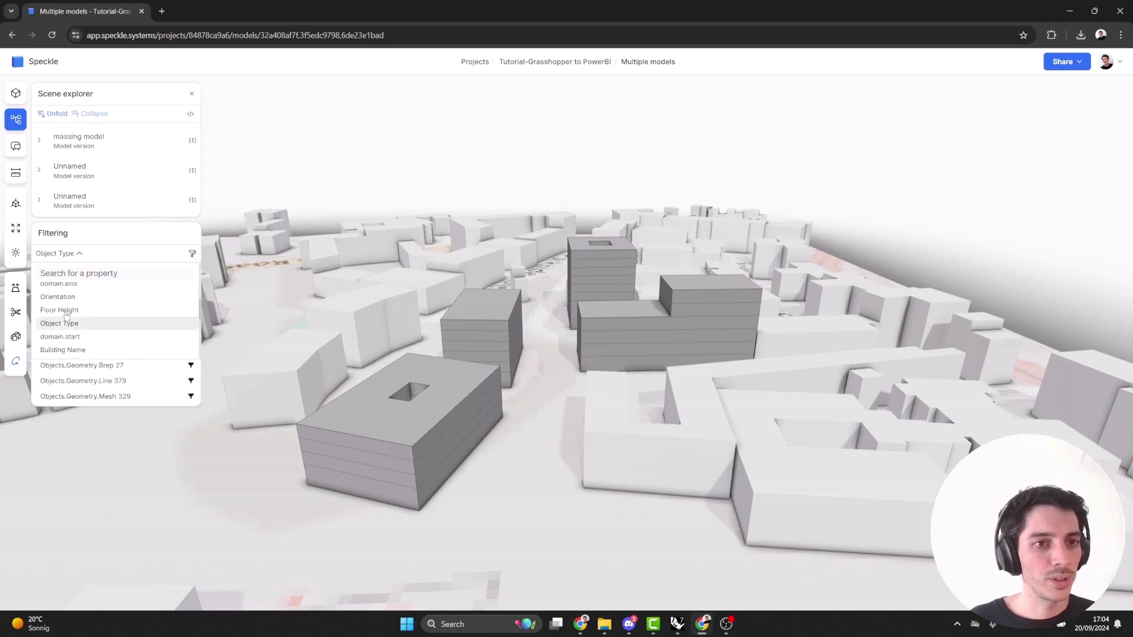
pyautogui.click(72, 272)
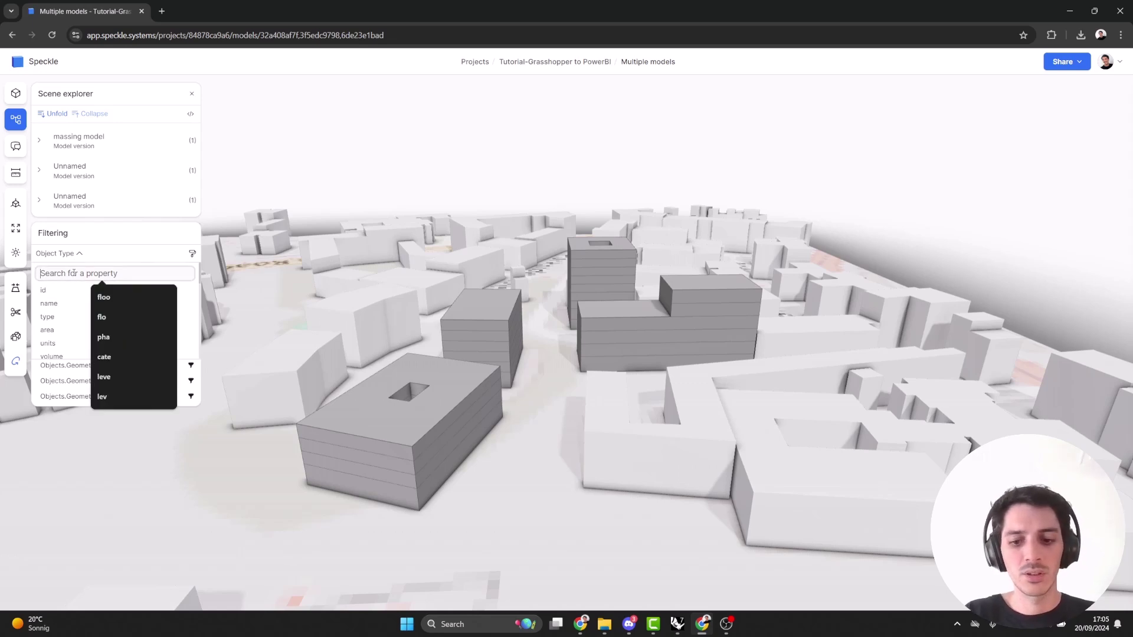
pyautogui.write('land')
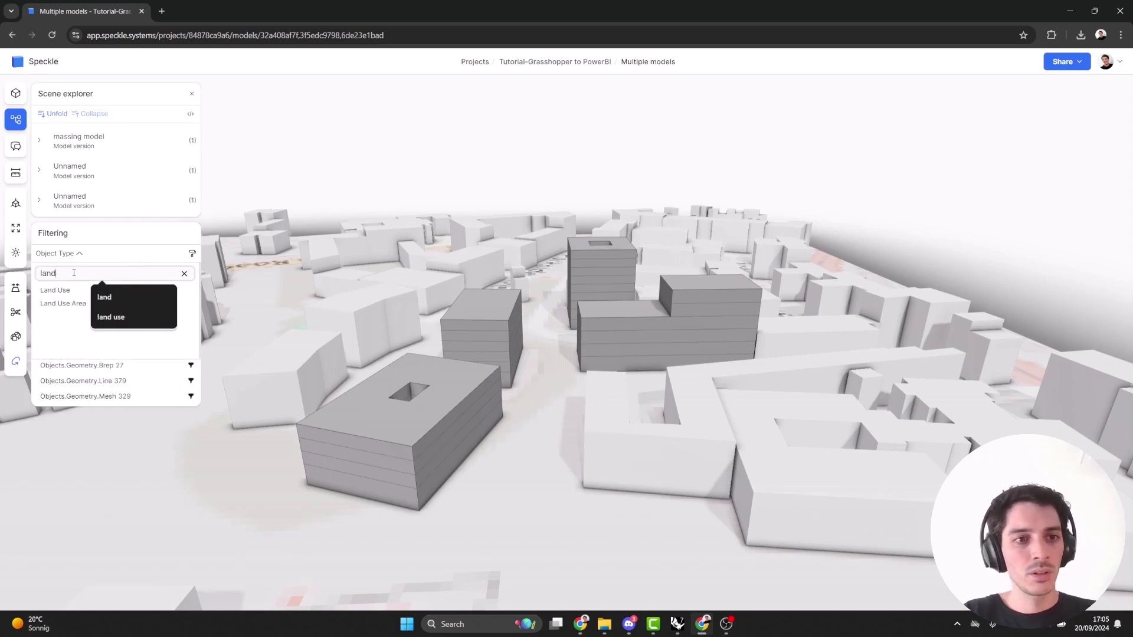
pyautogui.click(65, 290)
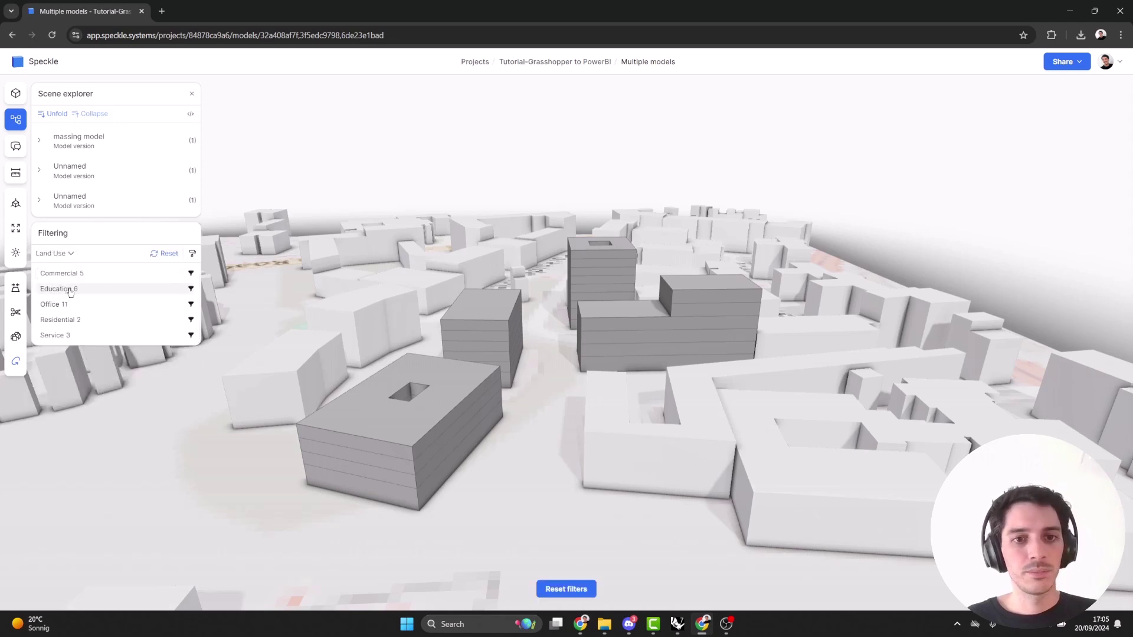
# Turn on Land Use colouring and orbit to view the coloured massing blocks.
pyautogui.click(193, 254)
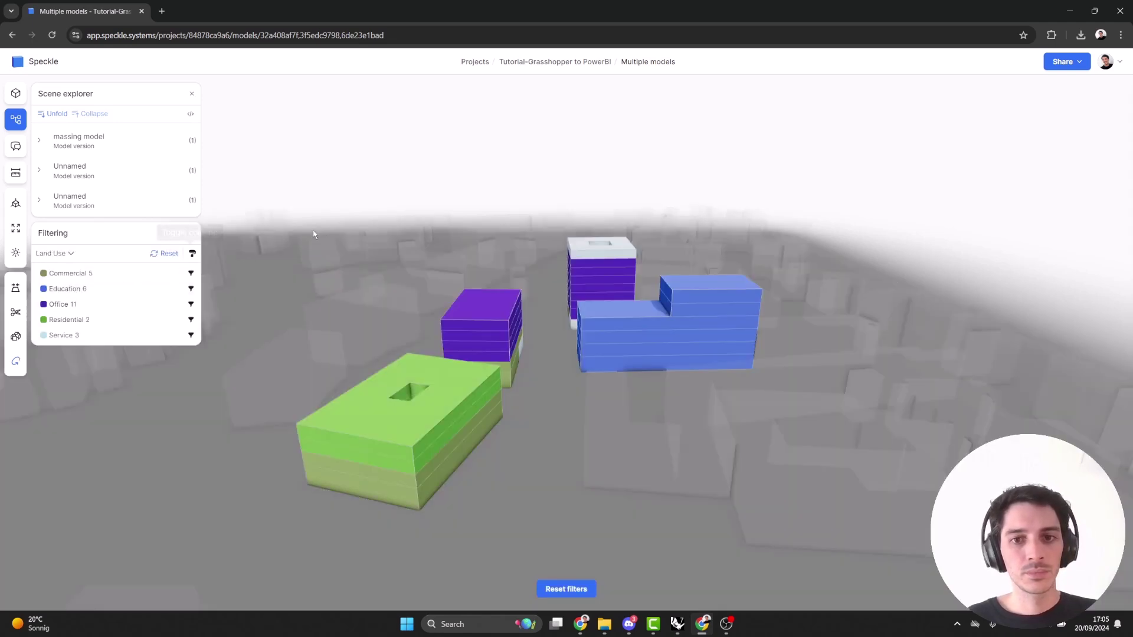
pyautogui.scroll(-2, 497, 181)
pyautogui.moveTo(499, 185); pyautogui.dragTo(458, 182)
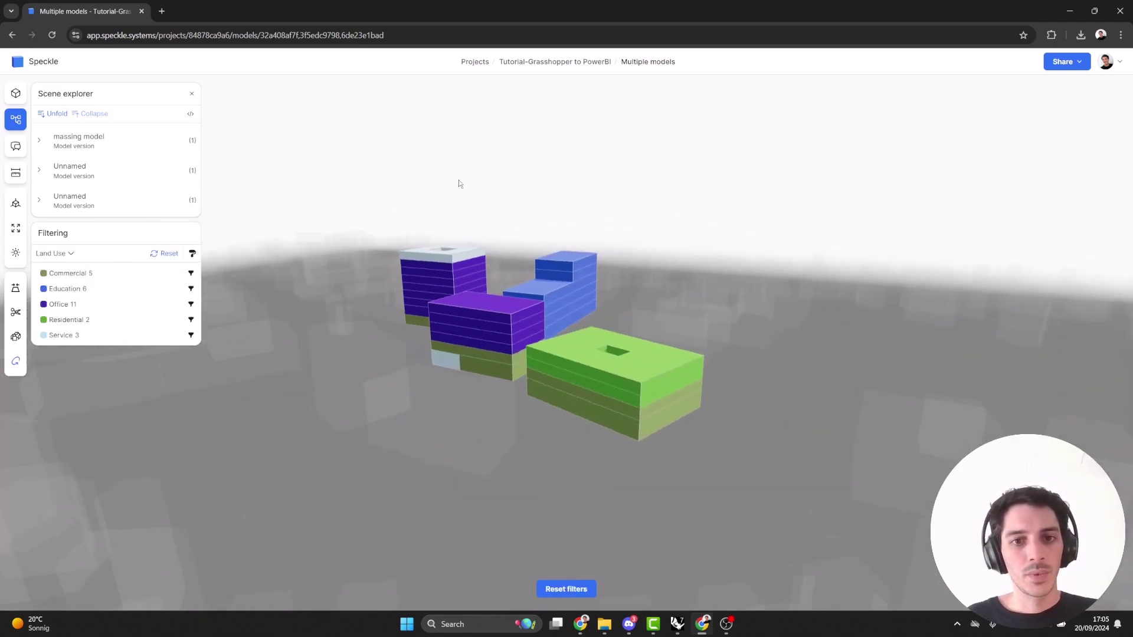
pyautogui.moveTo(370, 204); pyautogui.dragTo(470, 213)
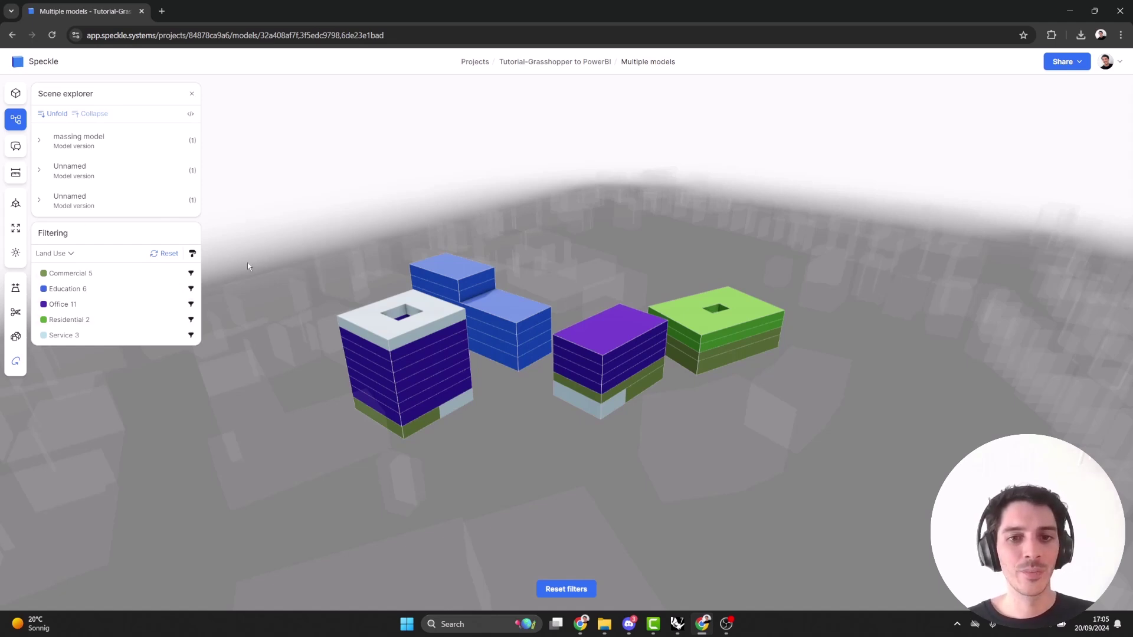
# Isolate the six Education floors, orbit around them, then deselect.
pyautogui.click(113, 294)
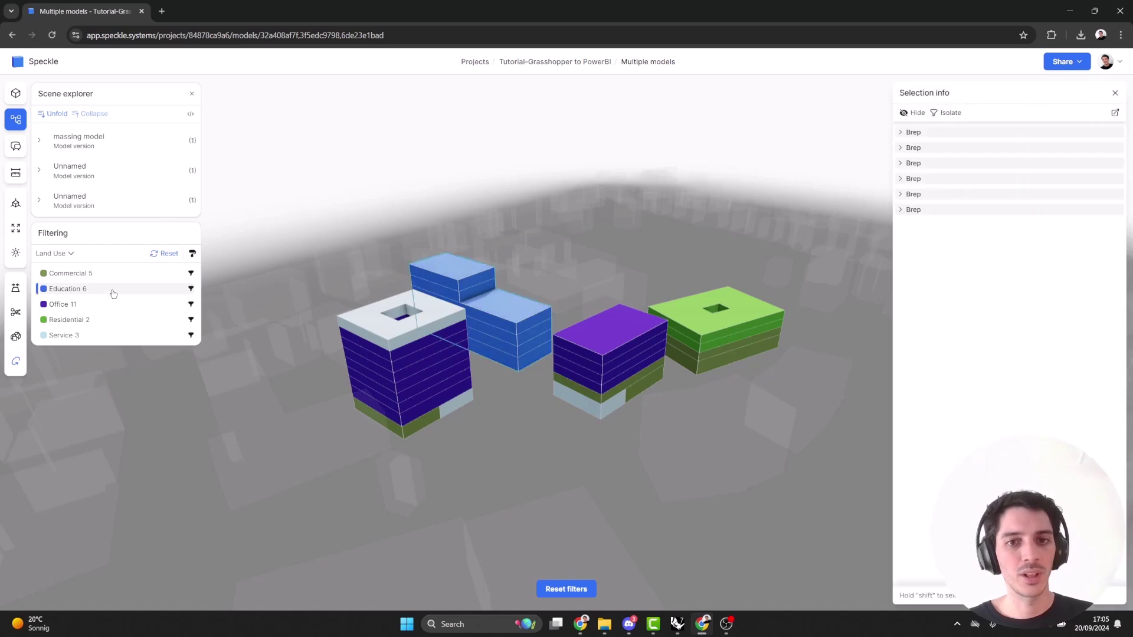
pyautogui.click(933, 114)
pyautogui.scroll(10, 572, 384)
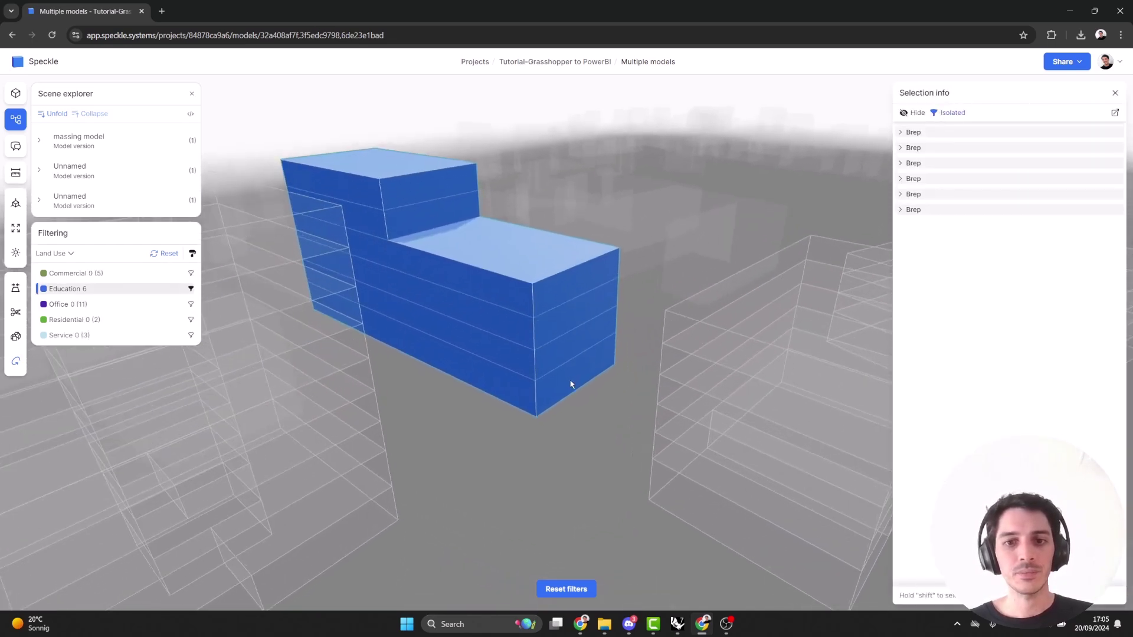
pyautogui.moveTo(544, 363); pyautogui.dragTo(534, 334)
pyautogui.scroll(5, 599, 336)
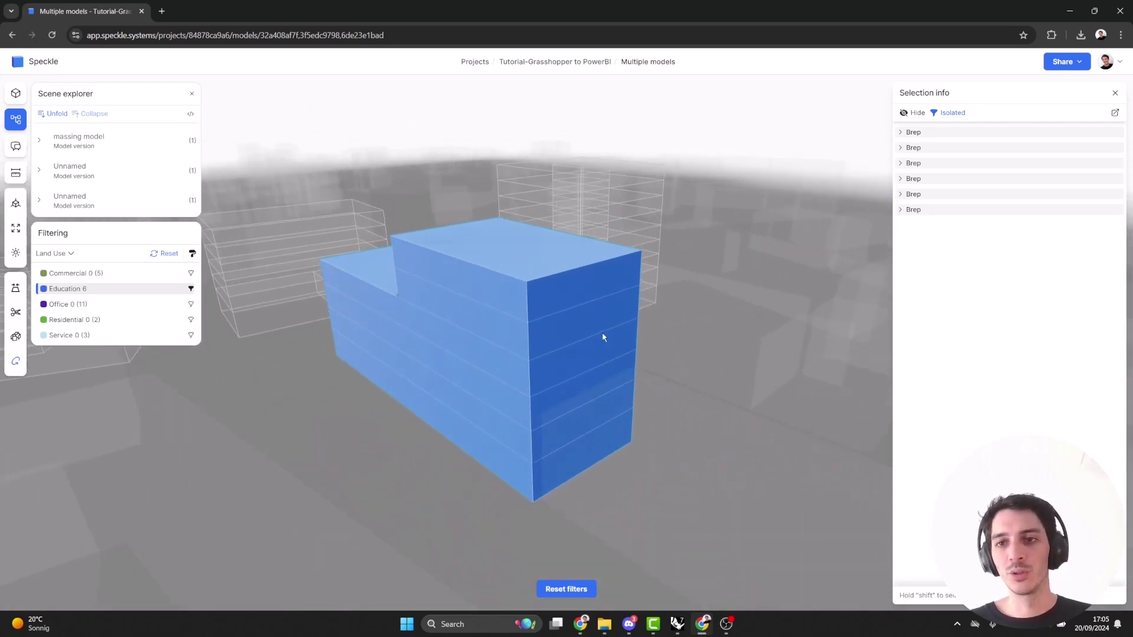
pyautogui.scroll(-5, 575, 304)
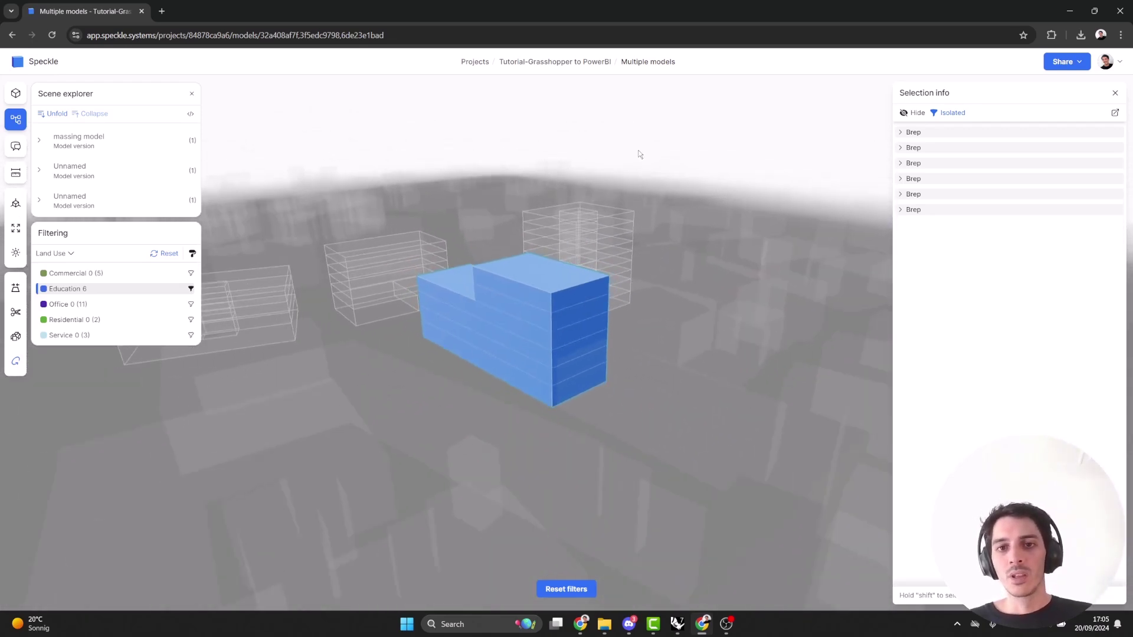
pyautogui.click(639, 154)
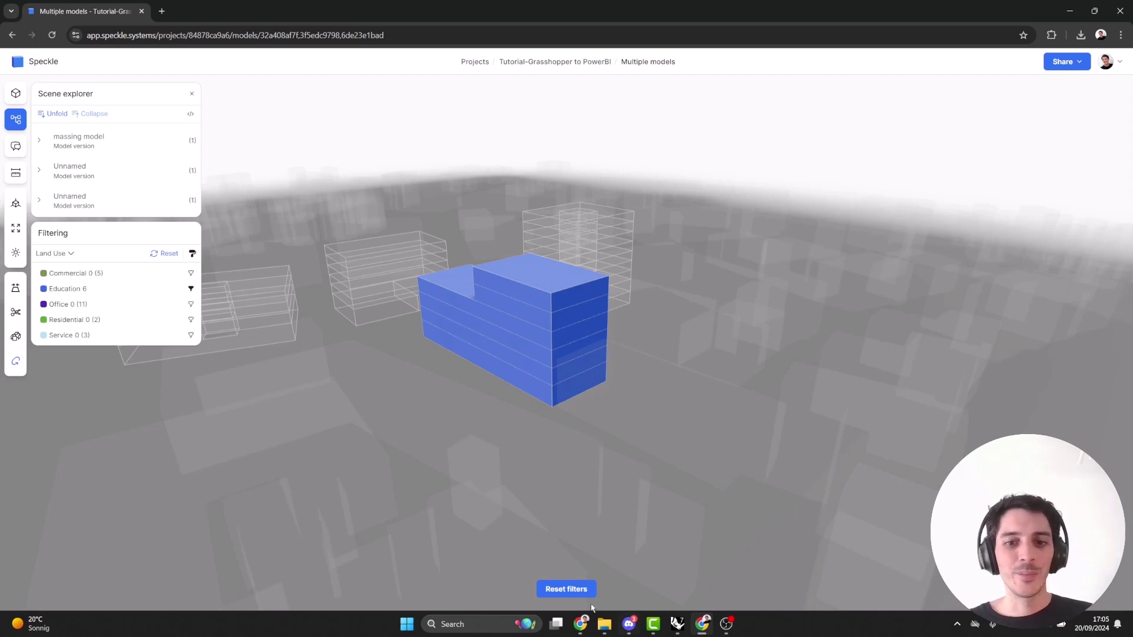
# Reset the viewer filters to remove the Land Use colouring.
pyautogui.click(565, 589)
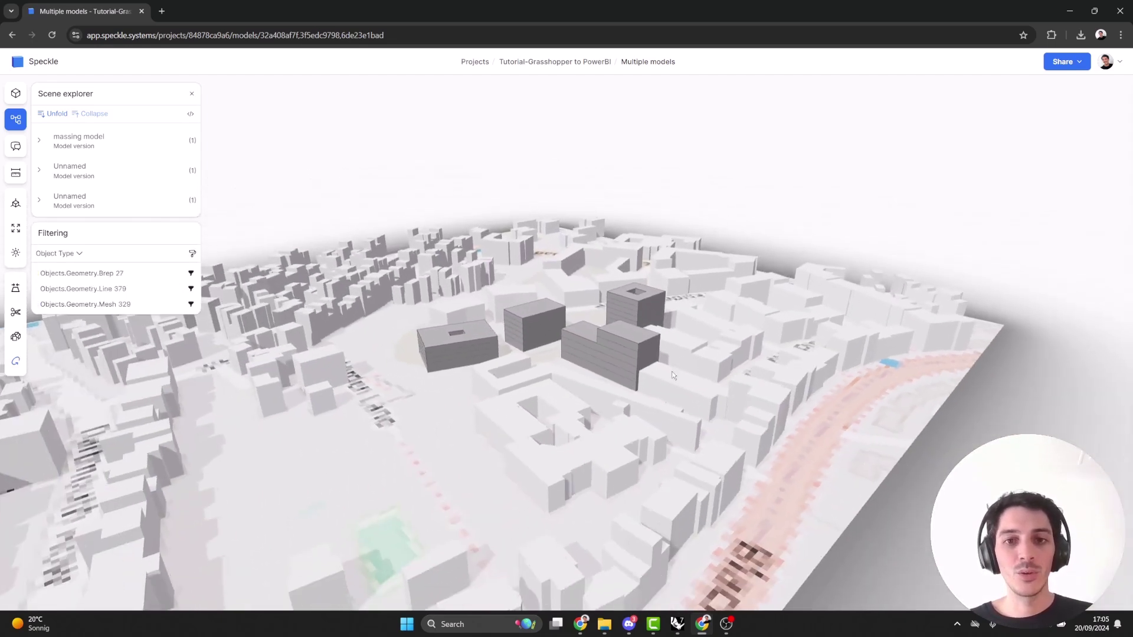